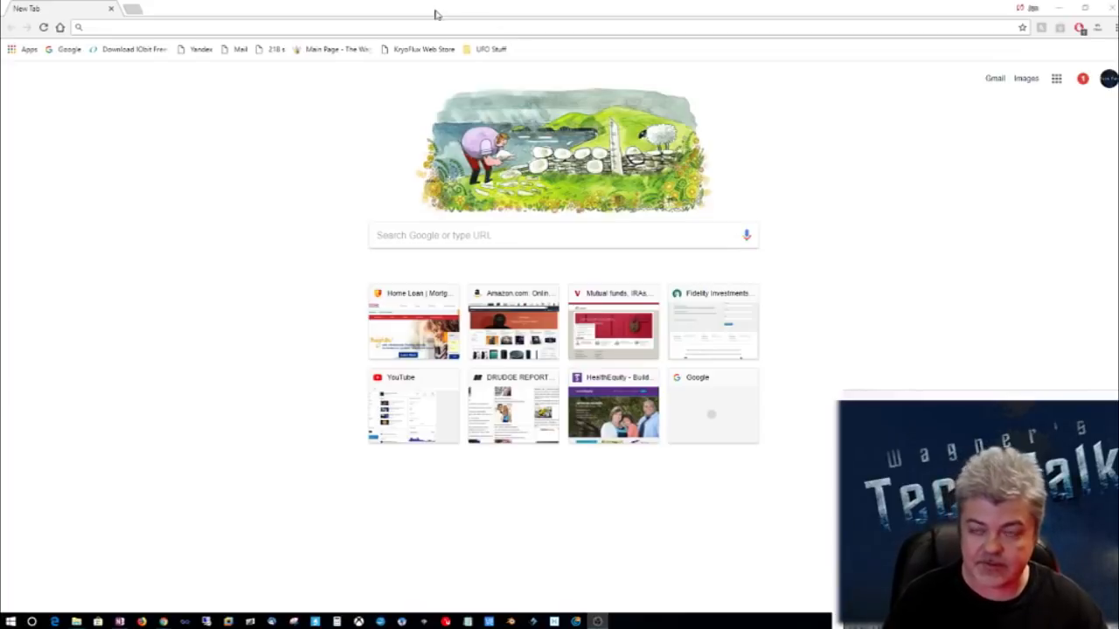
Step: Load the SourceForge download page for ReactOS-0.4.8-RC-iso.zip in the browser
left_click(220, 29)
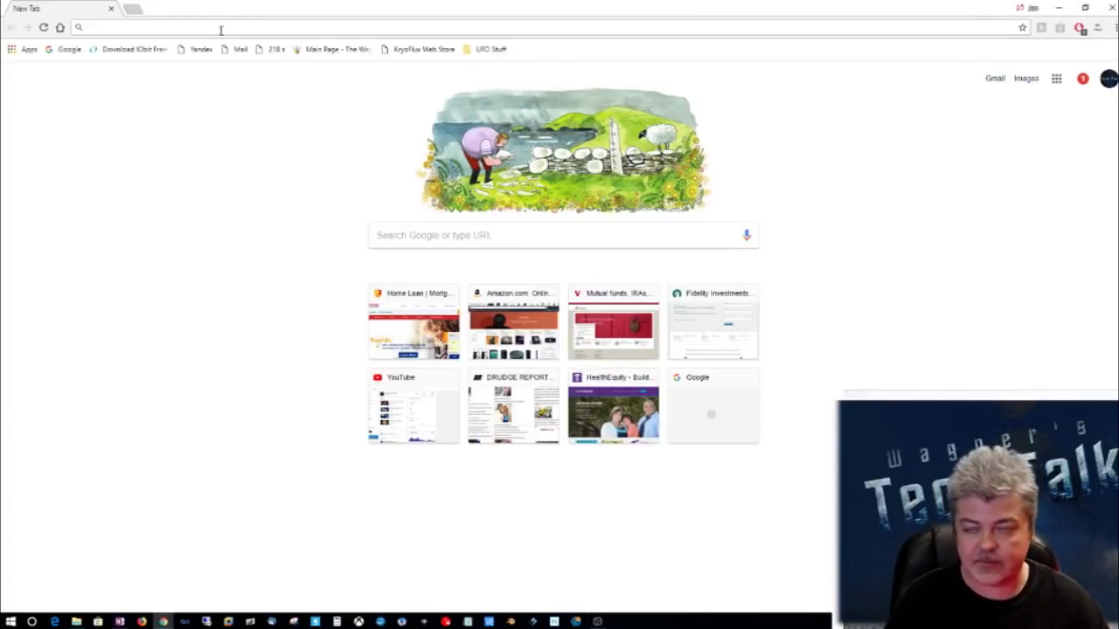
type("https://sourceforge.net/projects/reactos/files/ReactOS/0.4.8/ReactOS-0.4.8-RC-iso.zip/download")
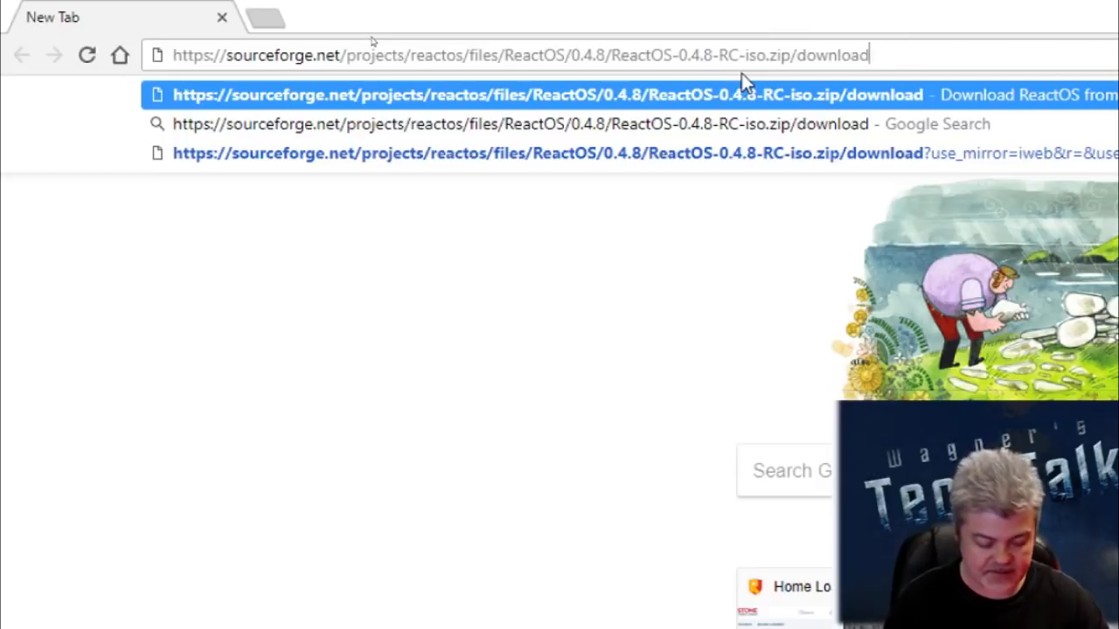
key("Return")
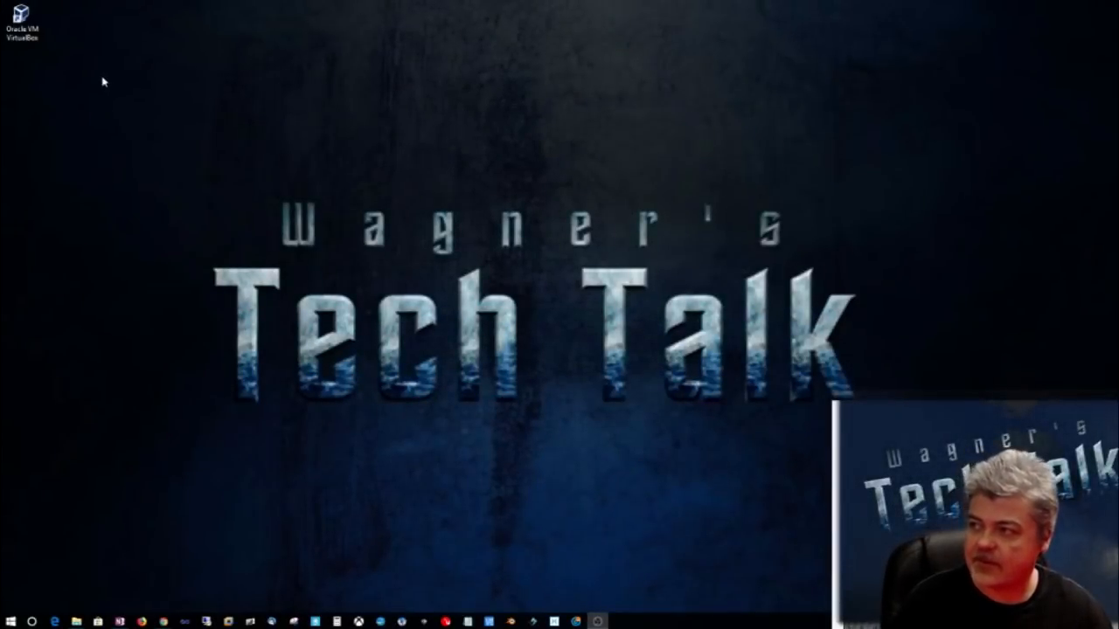
Step: Switch to Oracle VM VirtualBox and begin a new virtual machine named ReactOS, type Microsoft Windows, version Windows XP (32-bit)
left_click(35, 33)
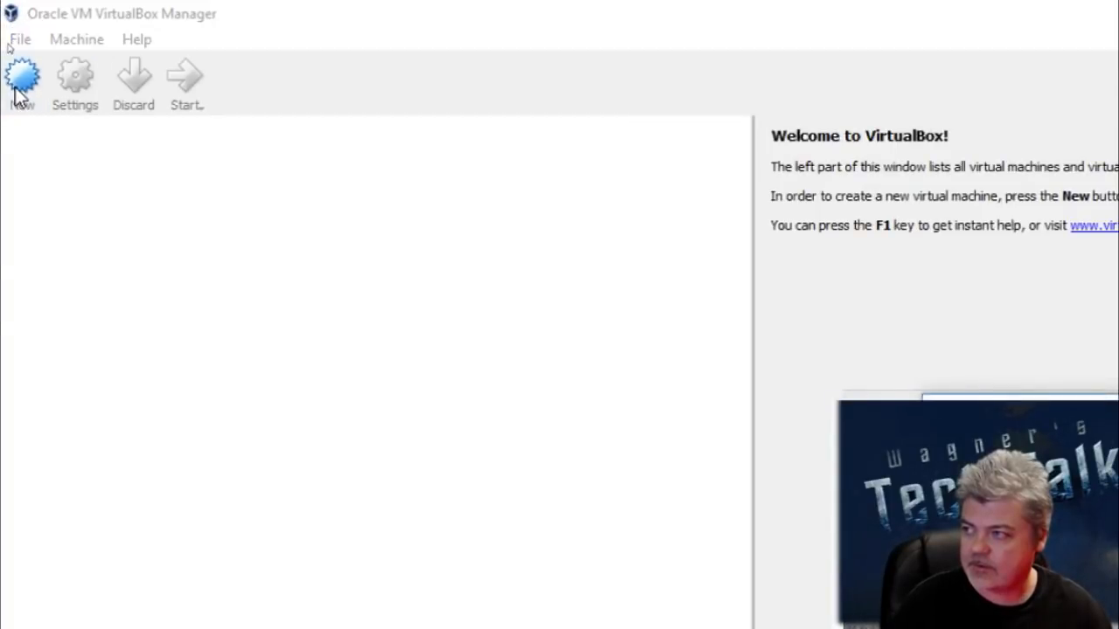
left_click(20, 96)
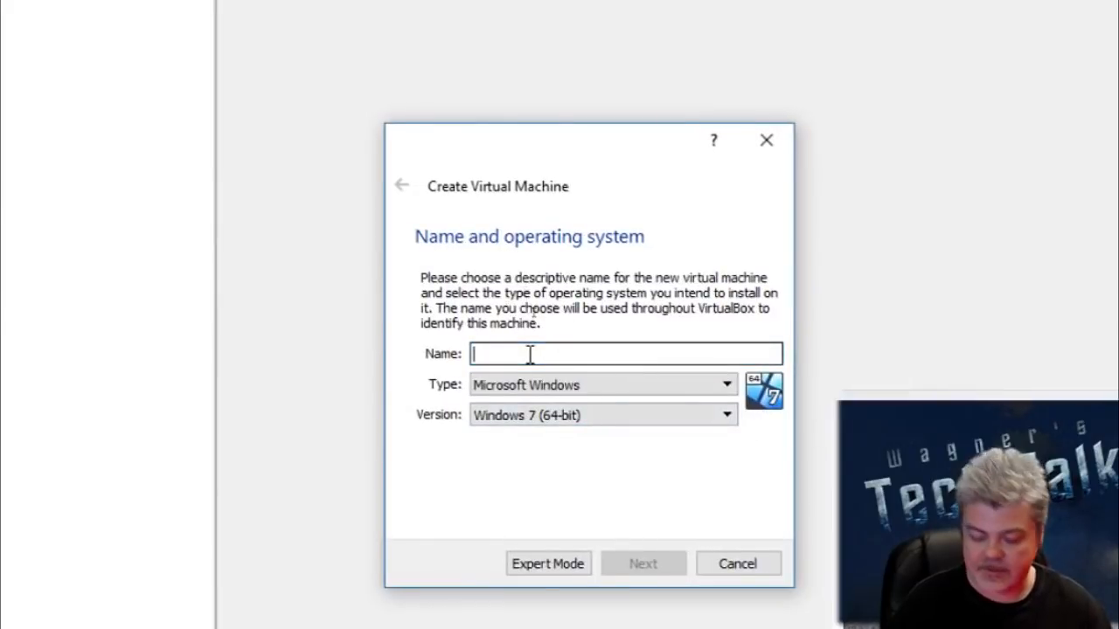
type("R")
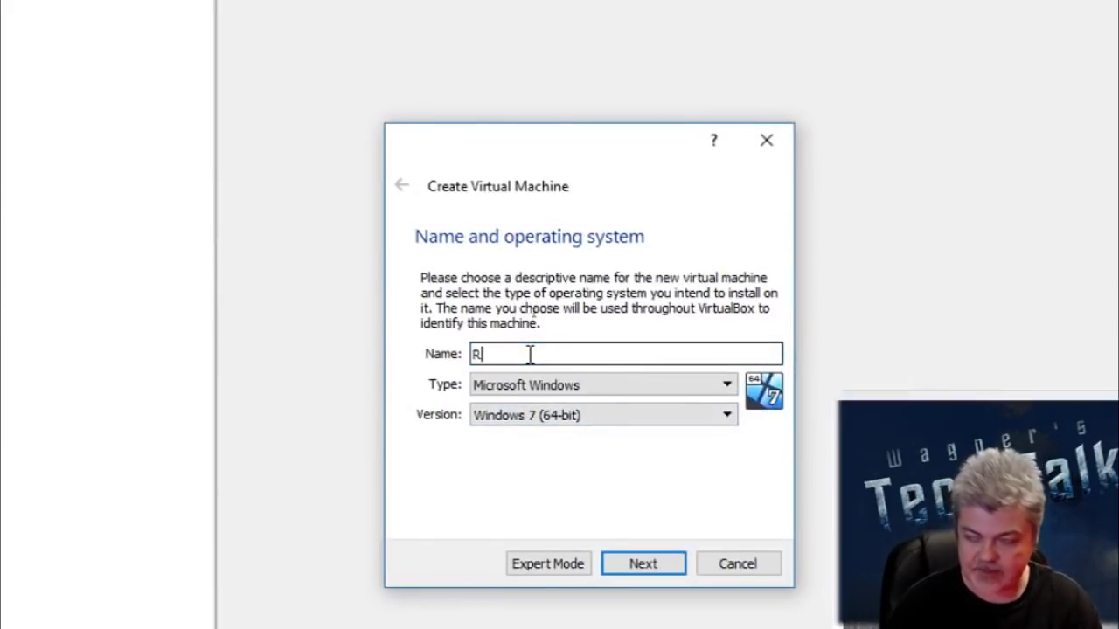
type("eactOS")
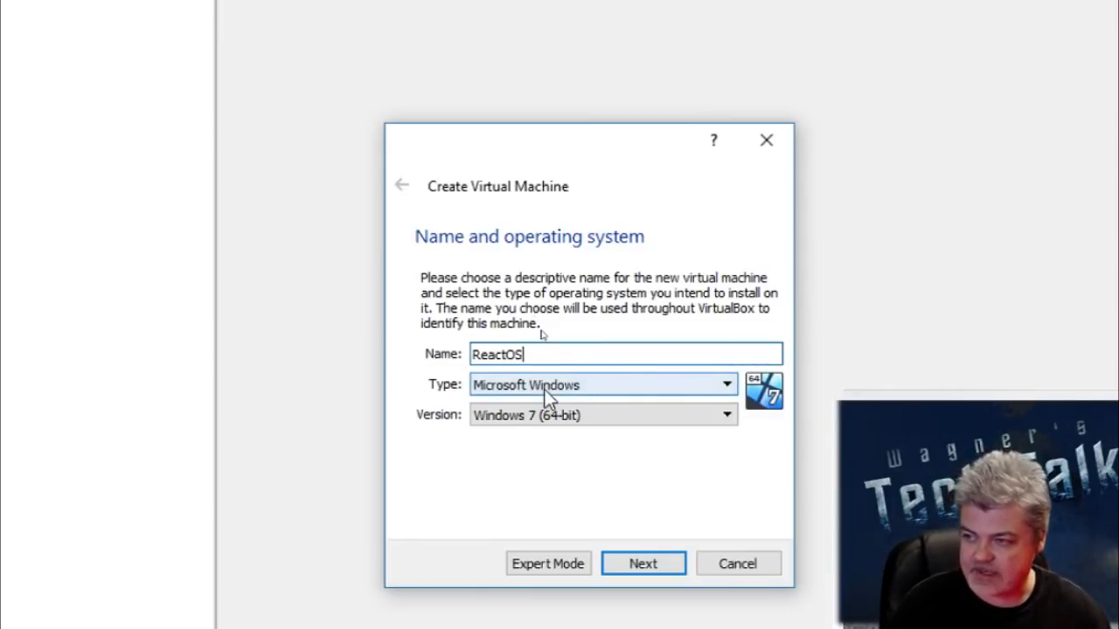
left_click(712, 420)
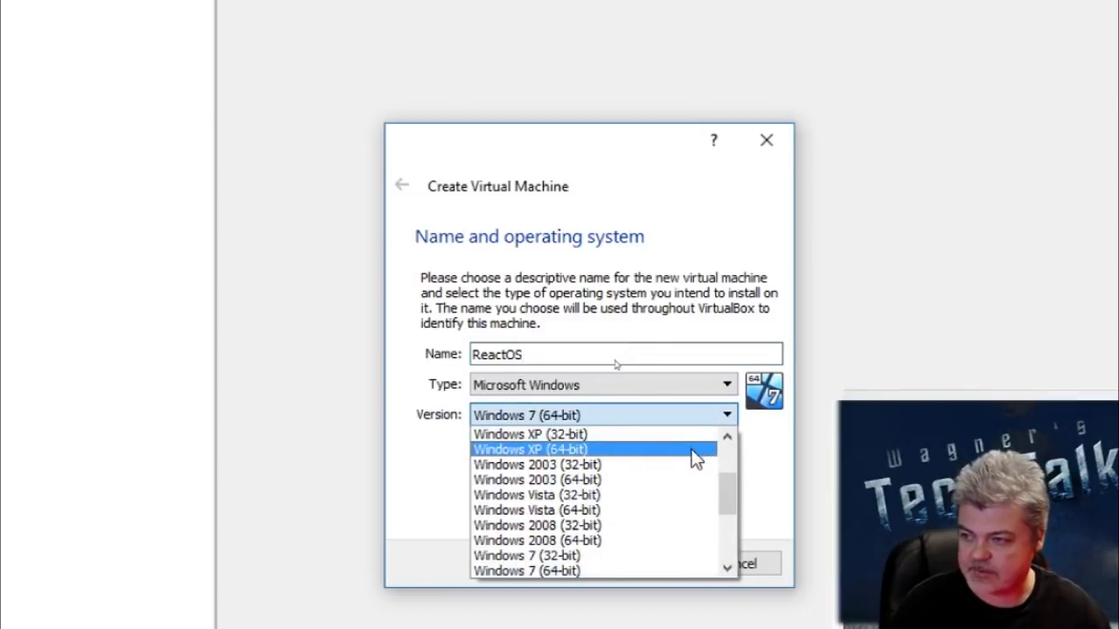
left_click(690, 446)
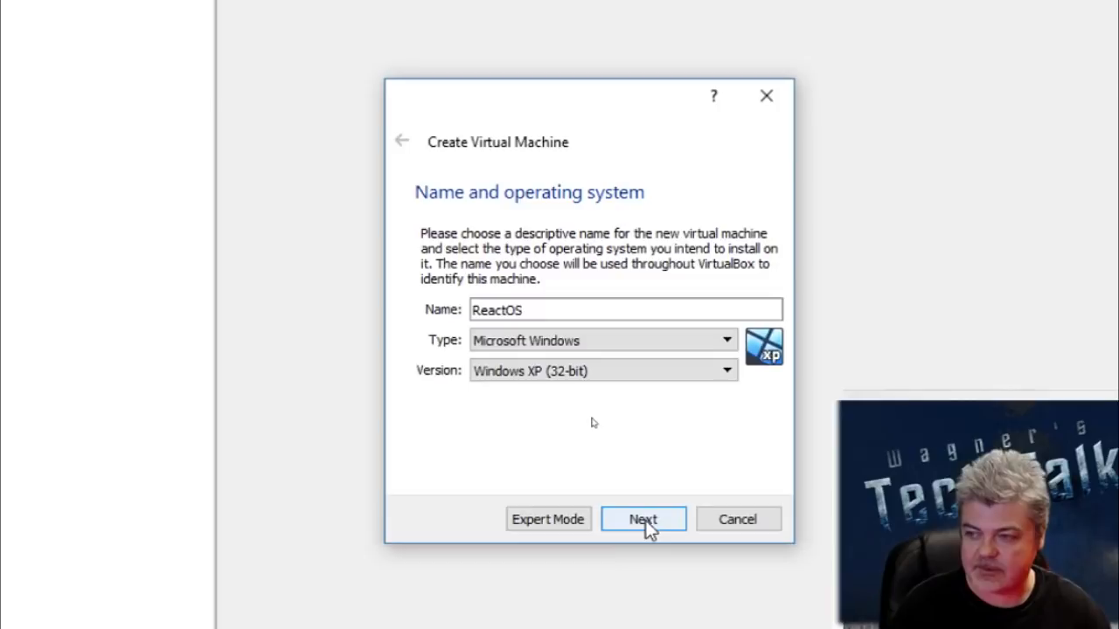
left_click(643, 529)
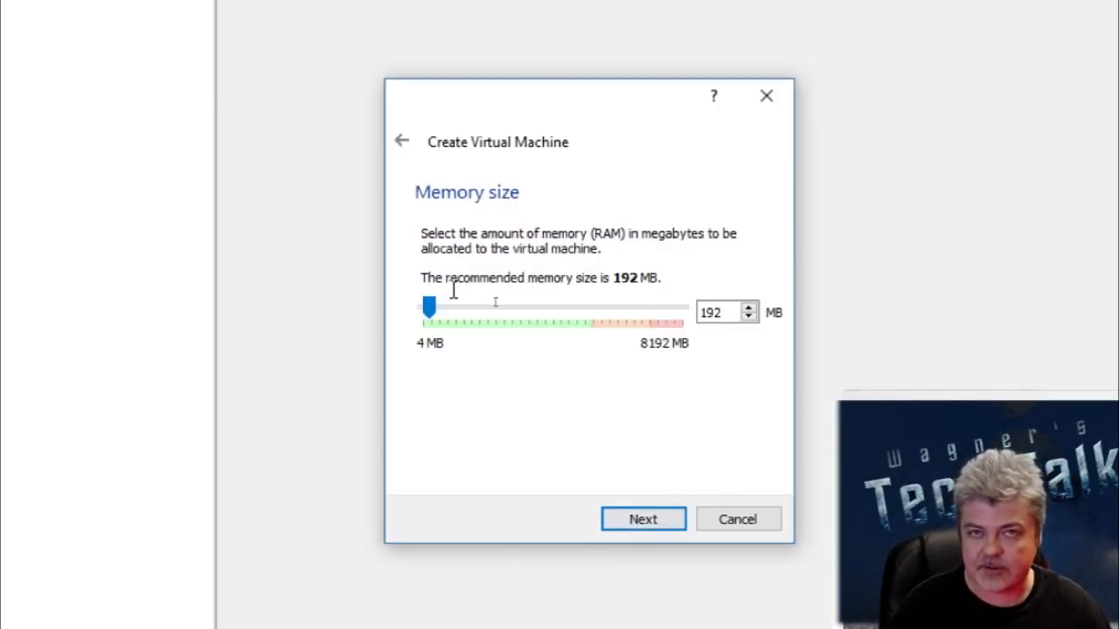
Step: Allocate 2048 MB of memory and create a dynamically allocated 10.00 GB VDI hard disk named ReactOS
left_click_drag(430, 305, 492, 318)
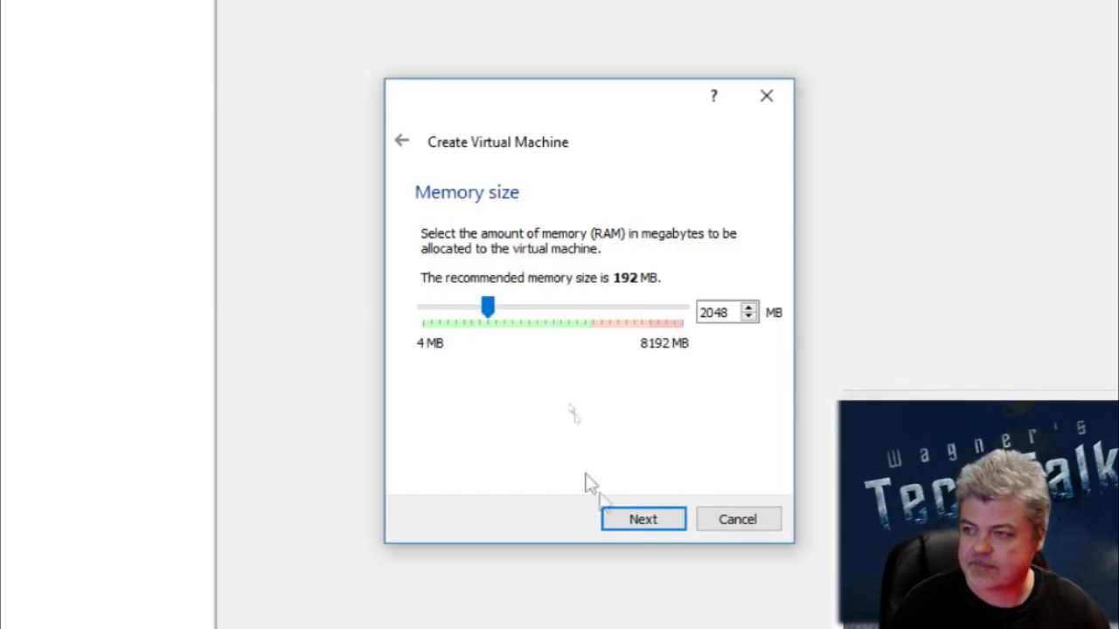
left_click(639, 521)
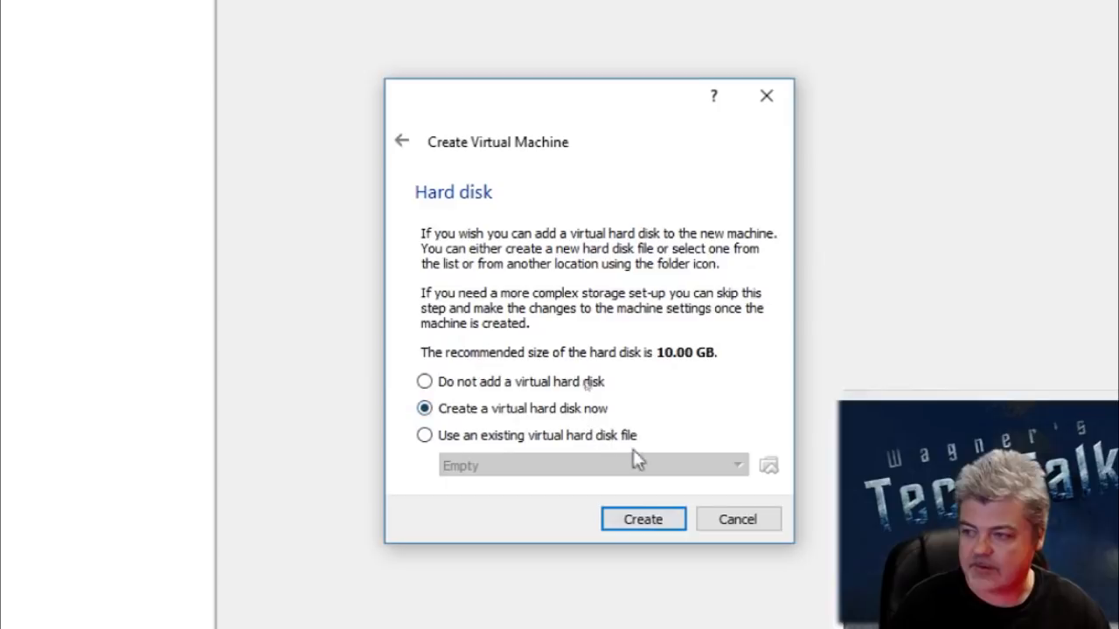
left_click(643, 520)
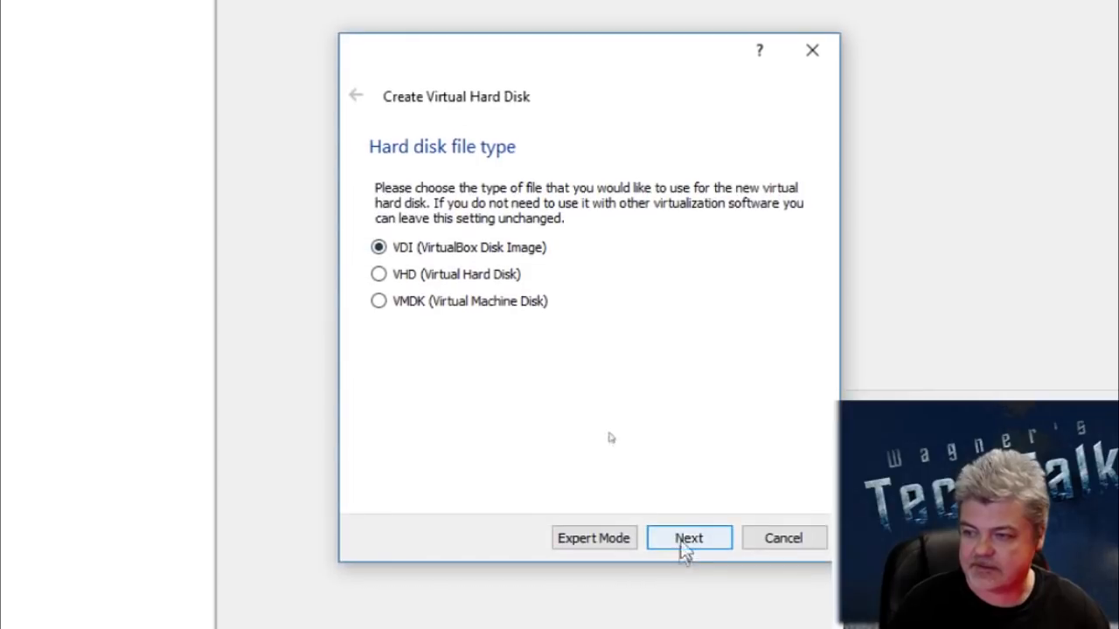
left_click(690, 540)
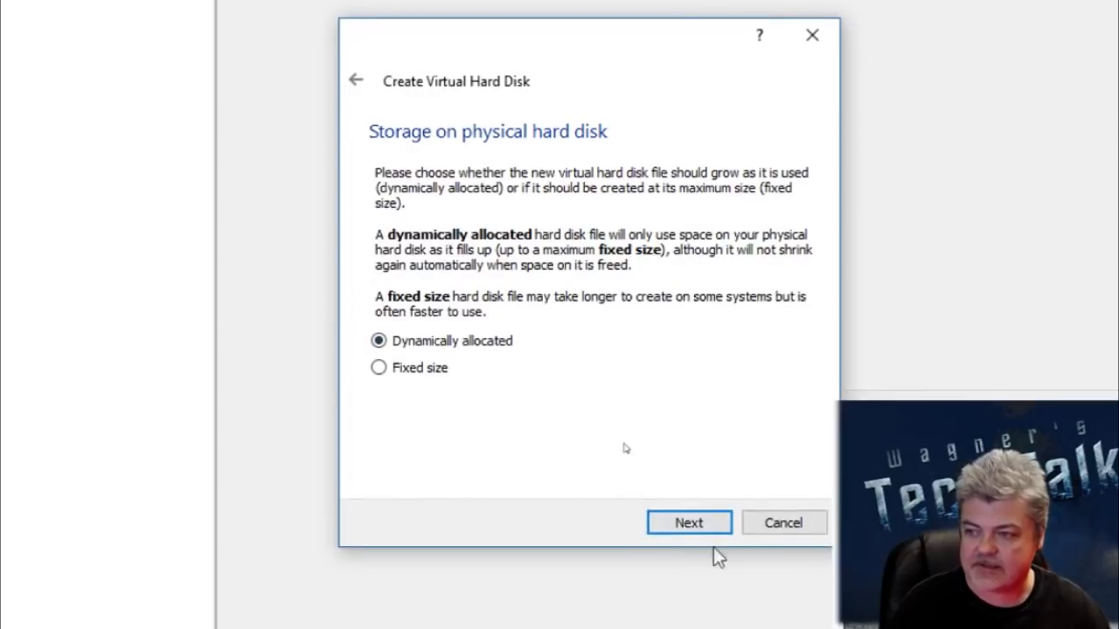
left_click(703, 519)
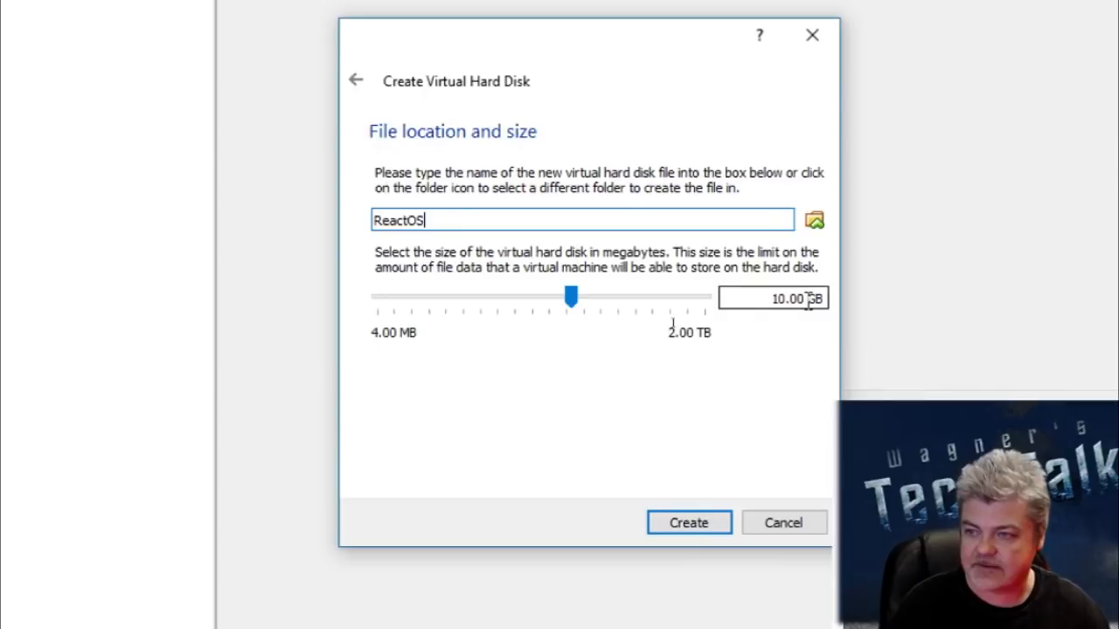
left_click(690, 521)
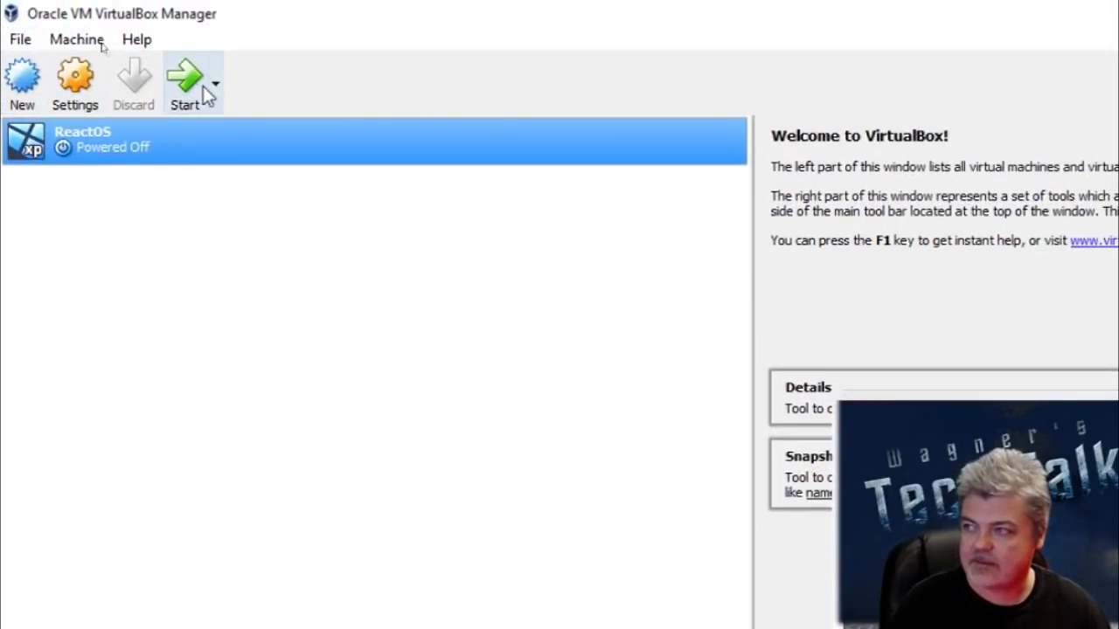
Step: In the ReactOS machine's settings, attach network Adapter 1 to Bridged Adapter using the 150Mbps Wireless 802.11bgn Nano USB Adapter
right_click(159, 147)
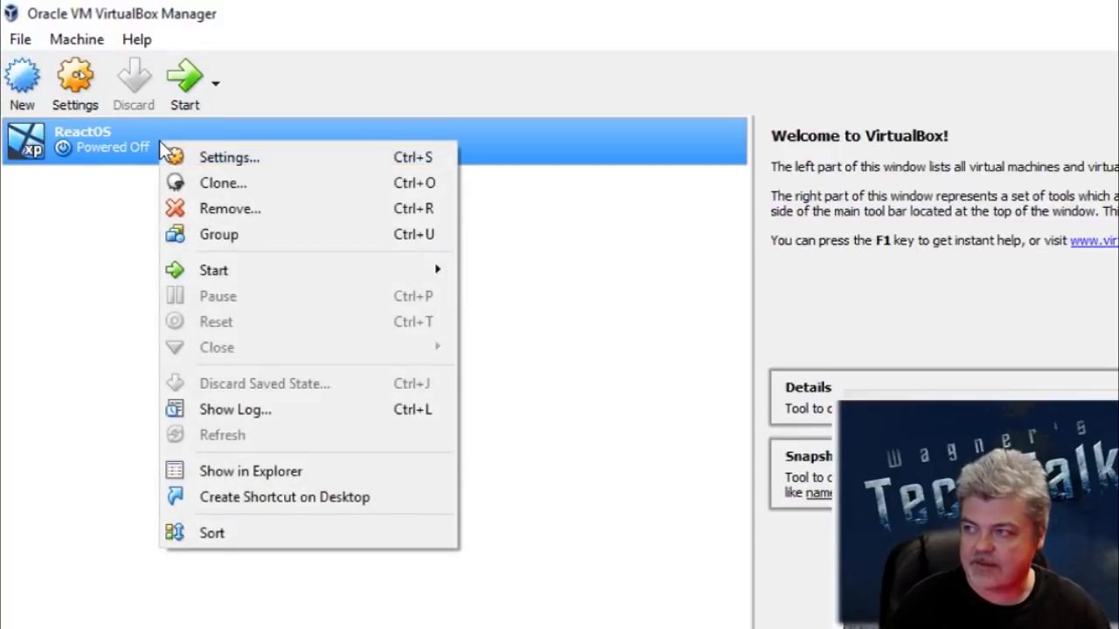
left_click(224, 160)
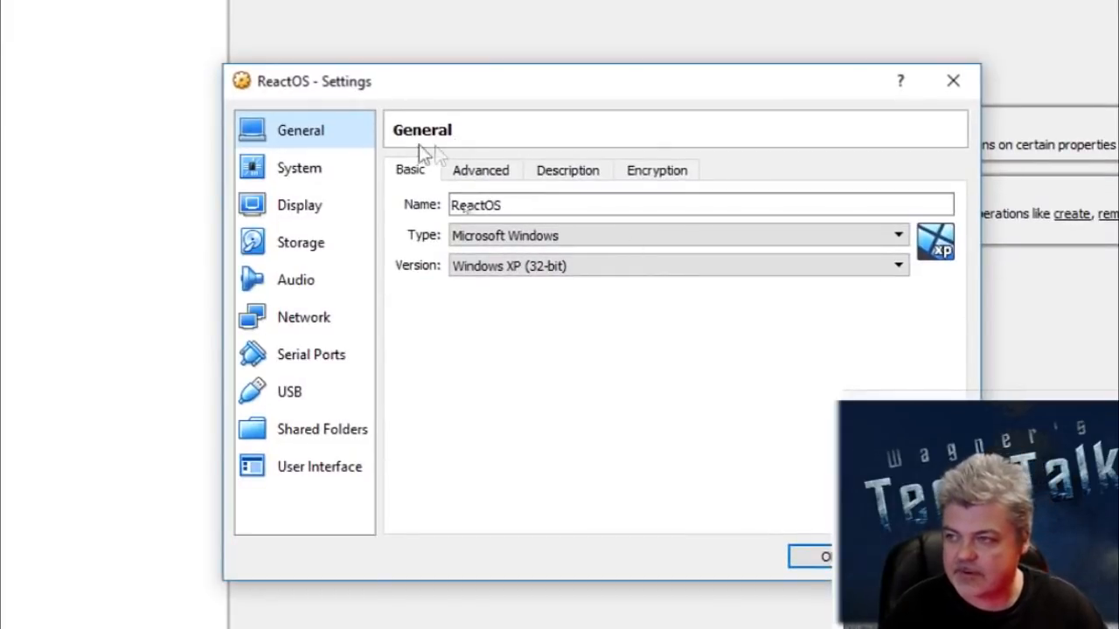
left_click(307, 321)
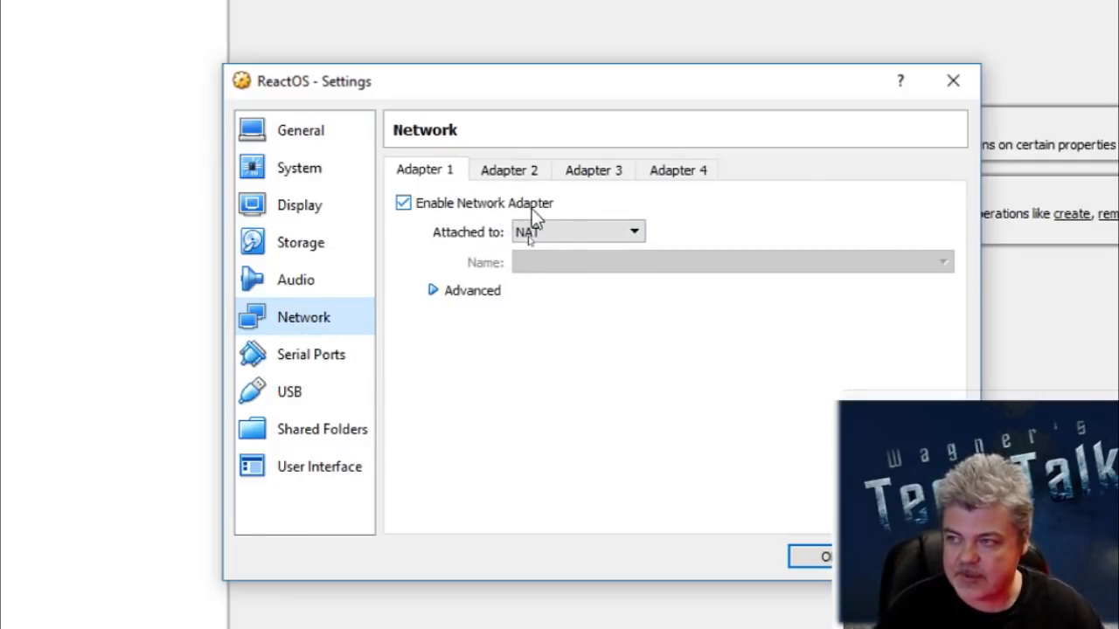
left_click(637, 232)
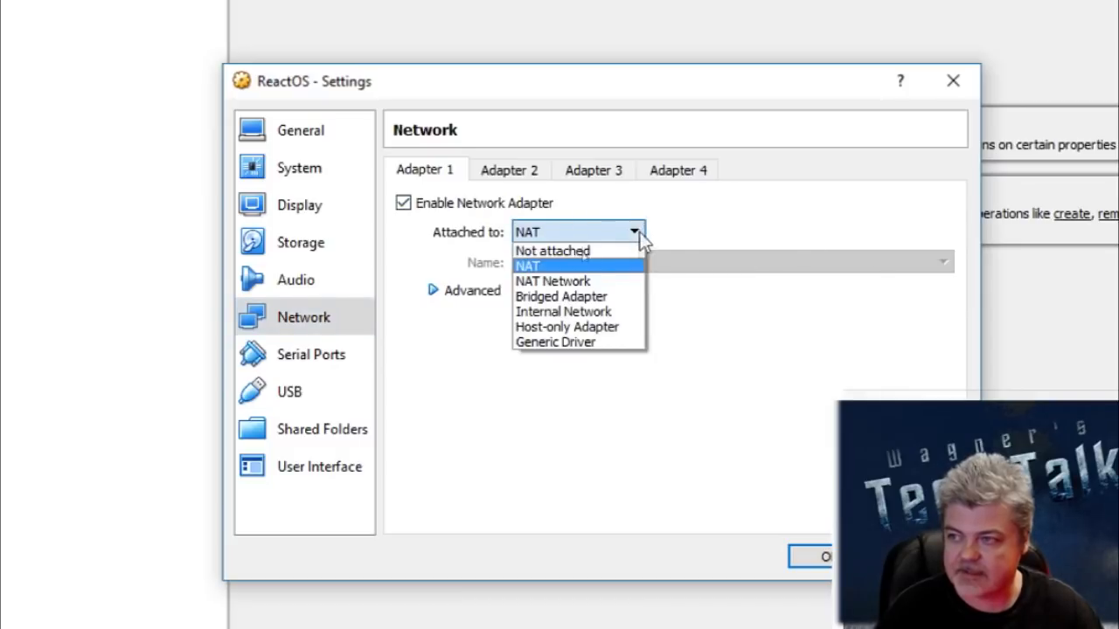
left_click(619, 299)
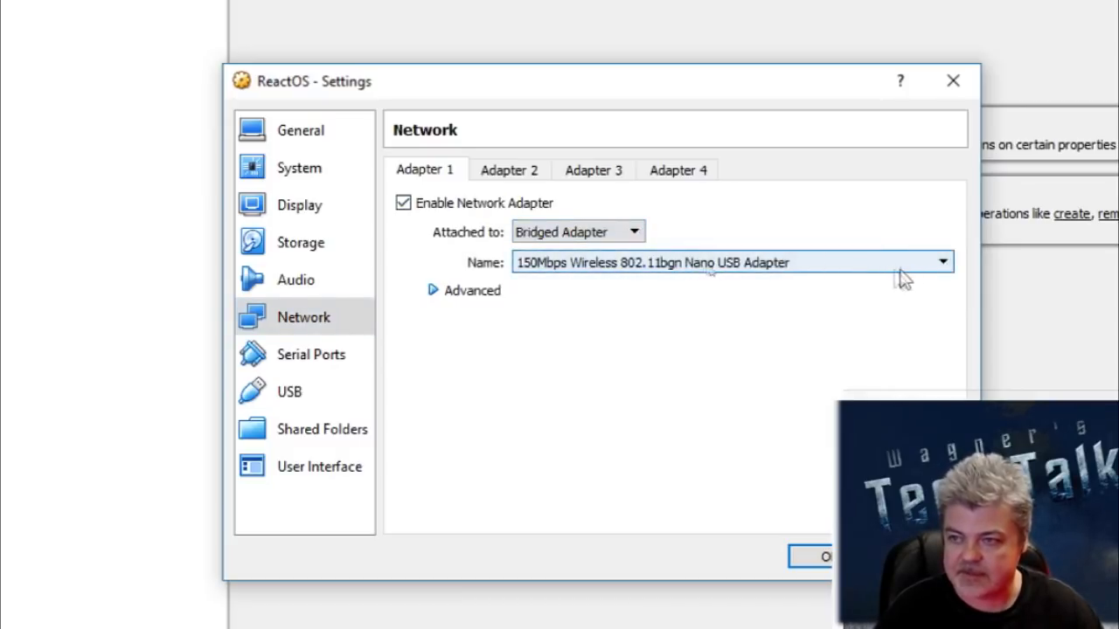
left_click(618, 272)
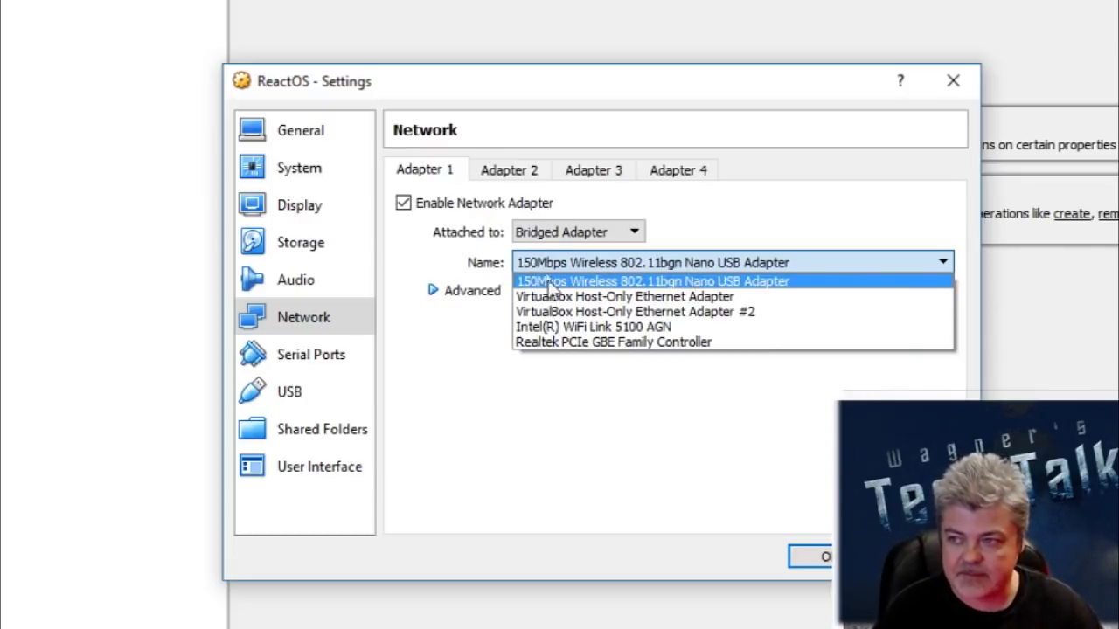
left_click(711, 282)
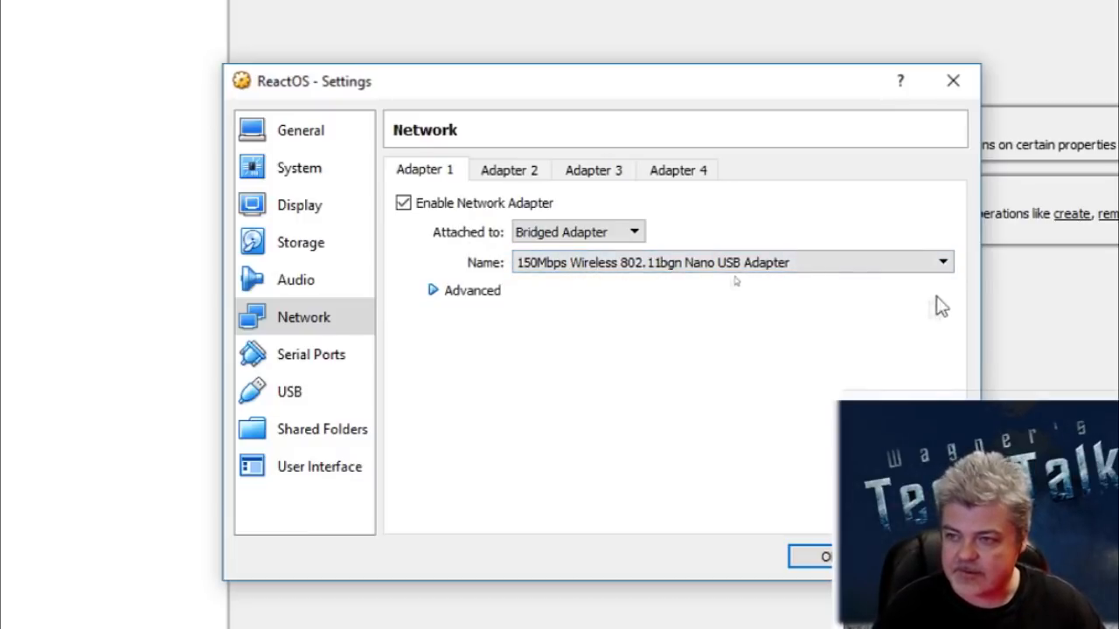
Step: Set the advanced adapter type of network Adapter 1 to PCnet-FAST III (Am79C973)
left_click(432, 291)
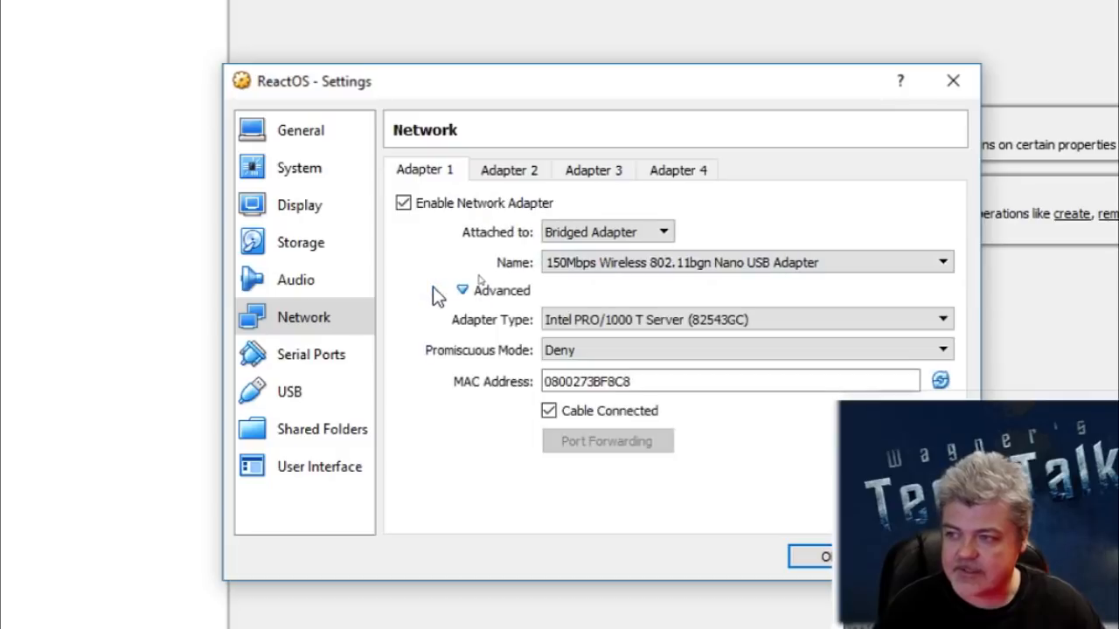
left_click(640, 324)
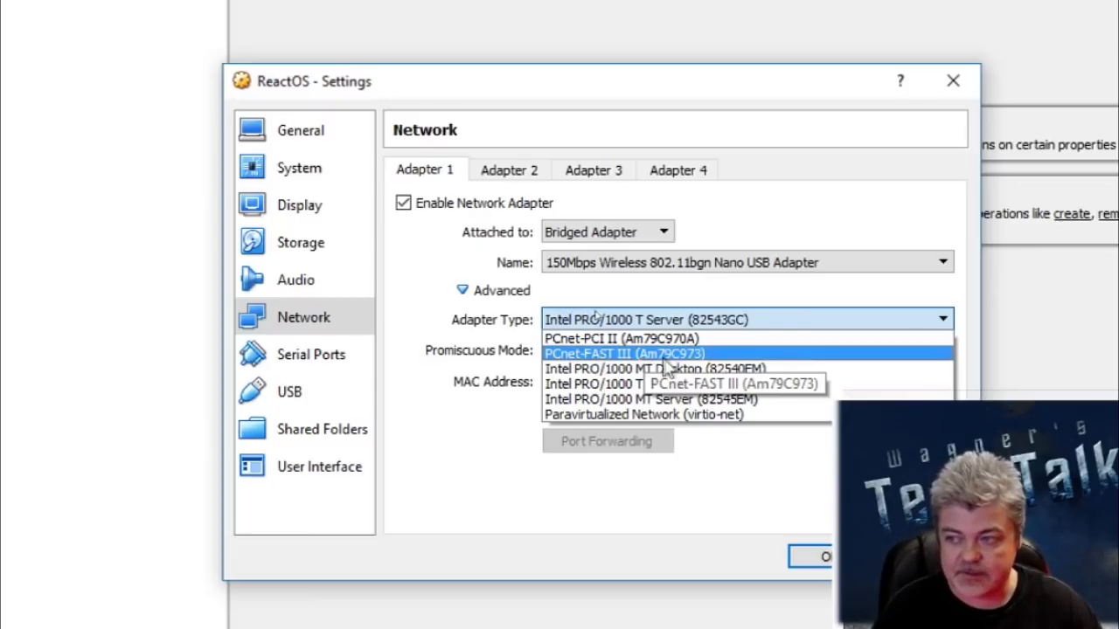
left_click(676, 354)
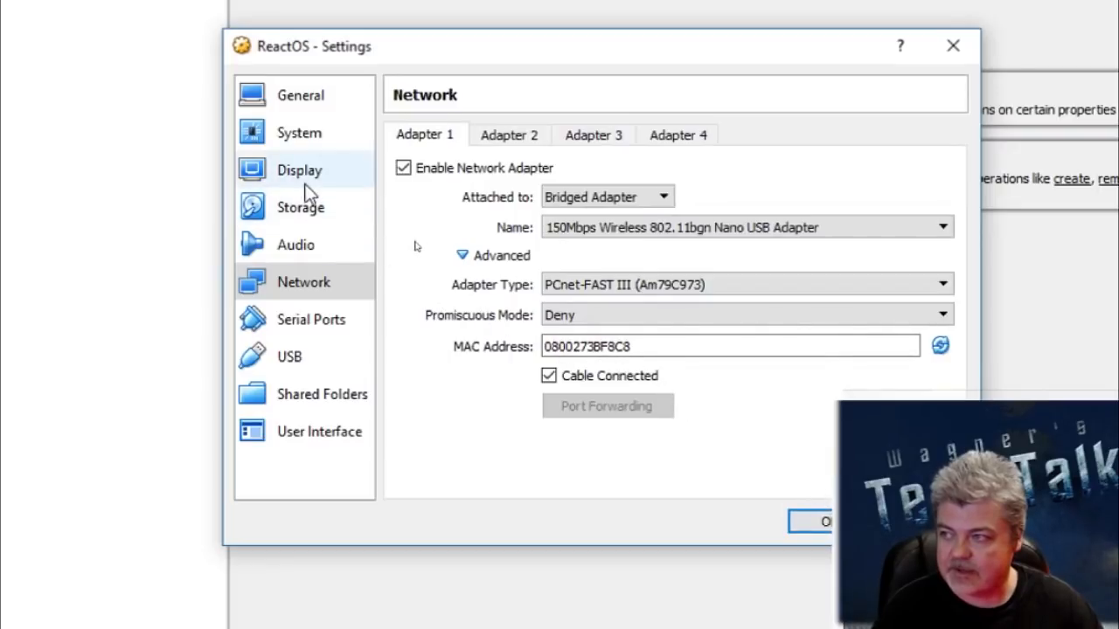
Step: Load ReactOS-0.4.8-RC.iso from the Desktop's ReactOS-0.4.8-RC-iso folder into the empty optical drive and save the machine settings
left_click(306, 210)
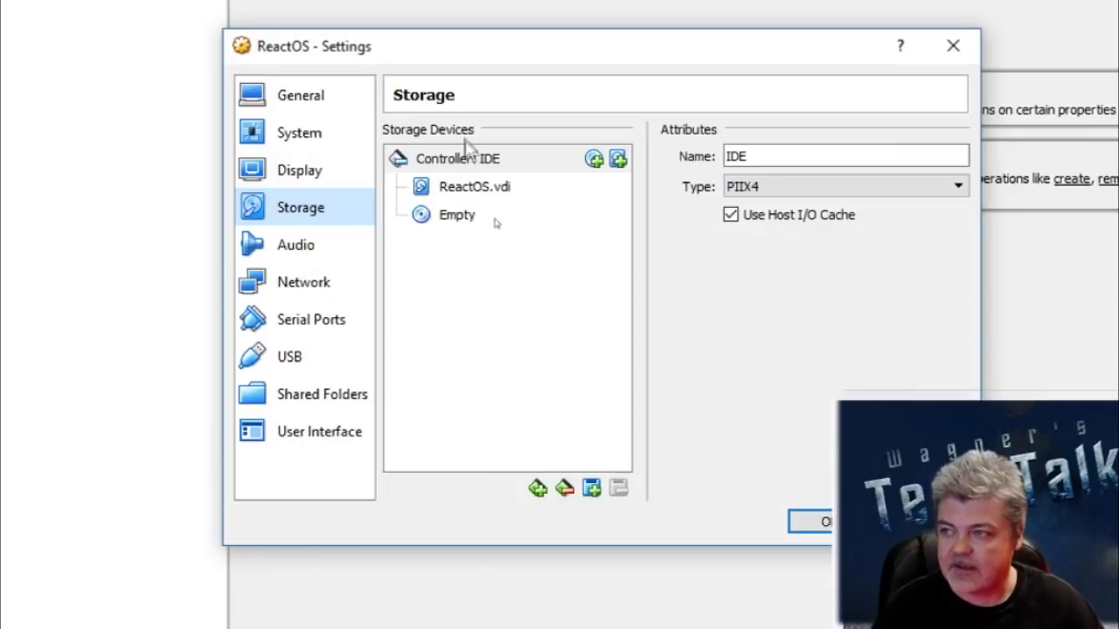
left_click(465, 212)
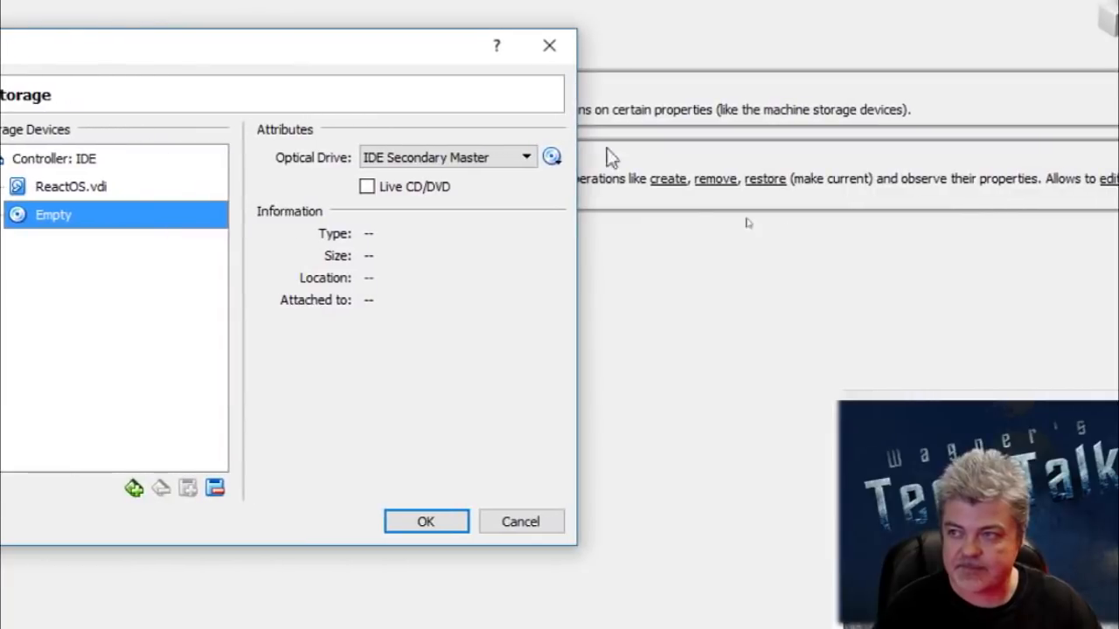
left_click(555, 162)
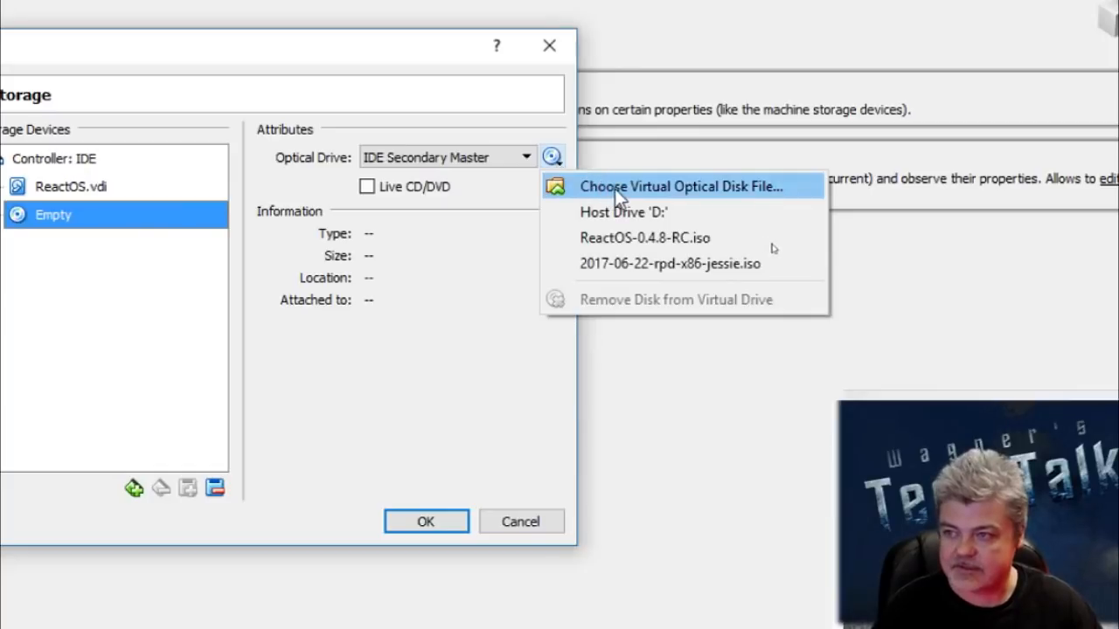
left_click(615, 188)
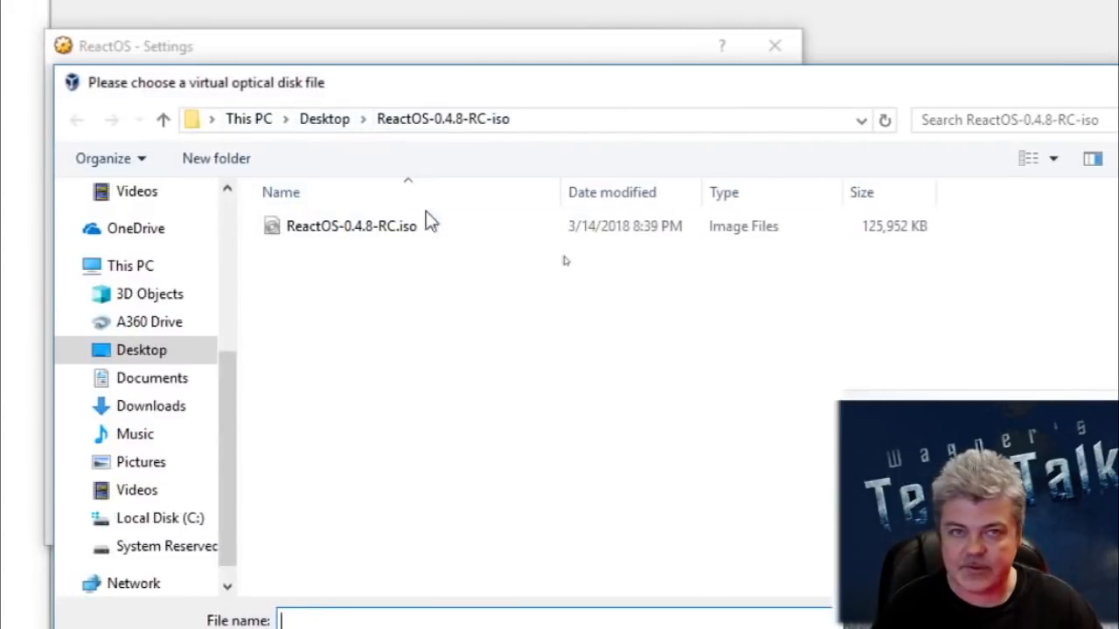
left_click(382, 240)
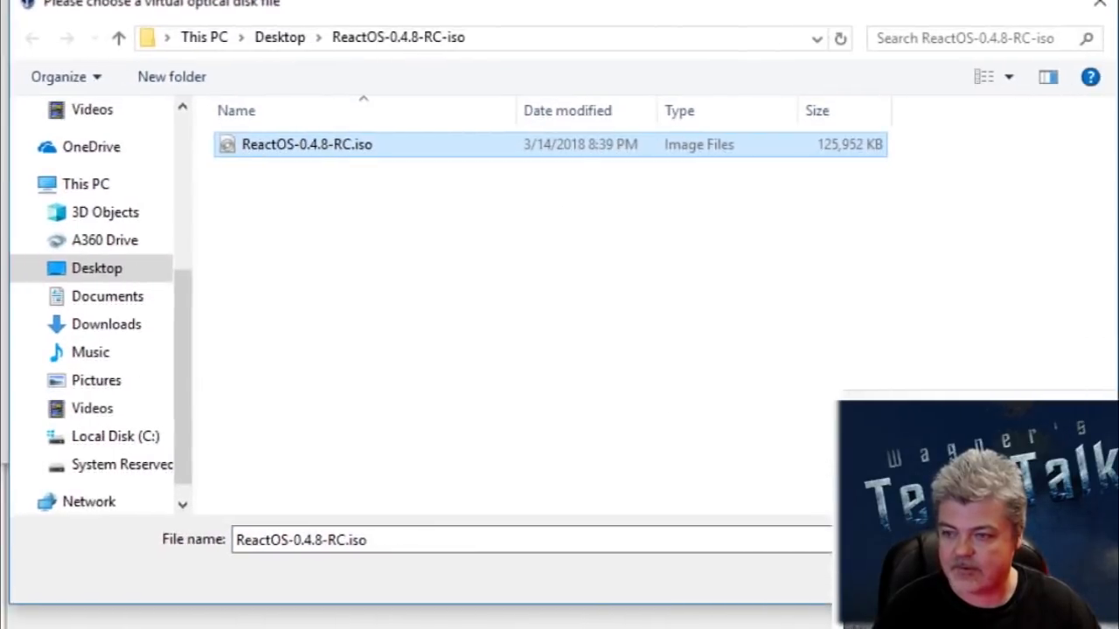
left_click(923, 546)
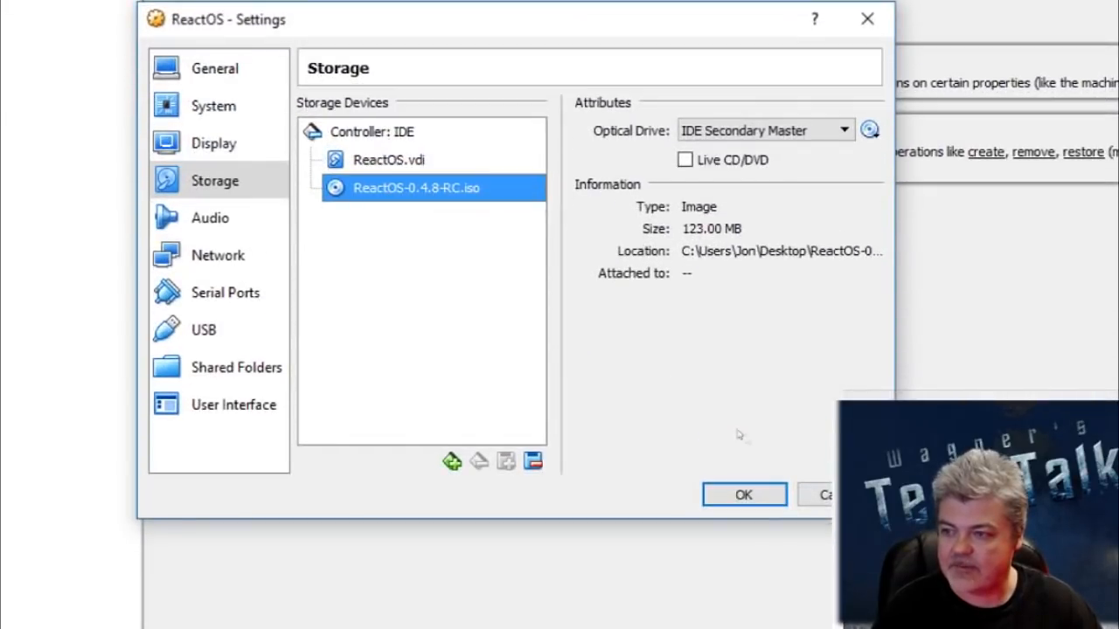
left_click(745, 545)
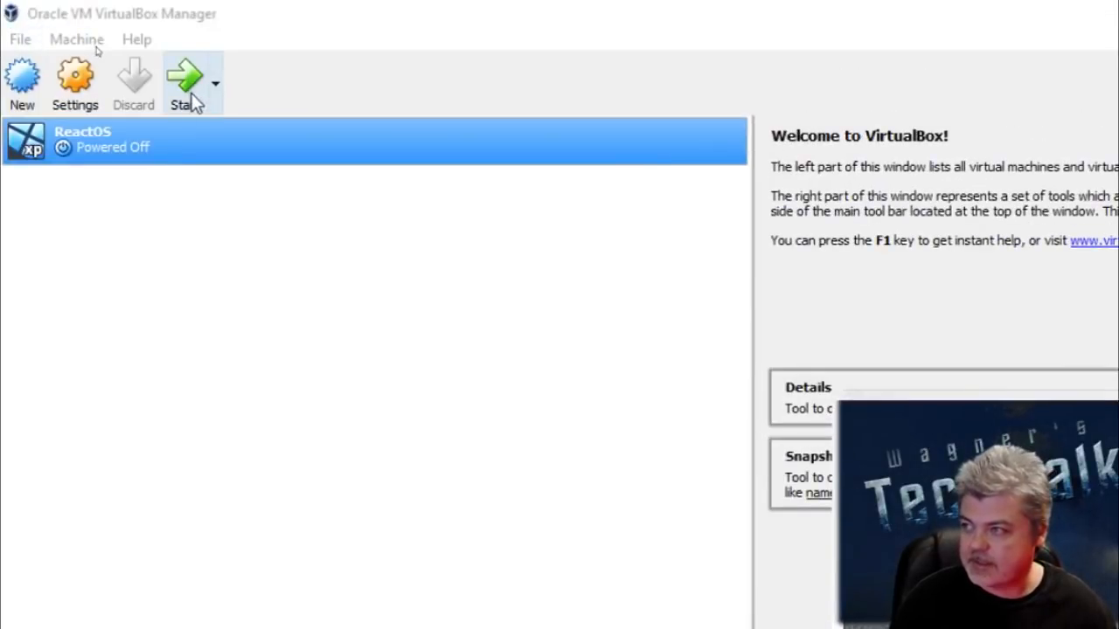
Step: Start the ReactOS virtual machine and move its window over the VirtualBox manager, clear of the webcam area
left_click(185, 87)
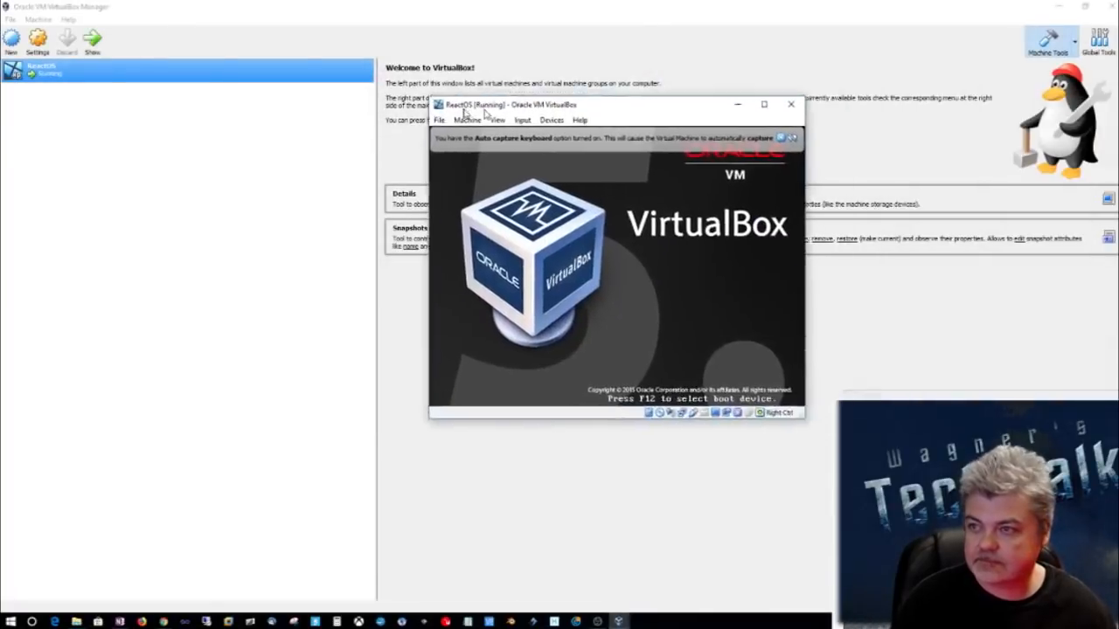
left_click_drag(525, 108, 398, 97)
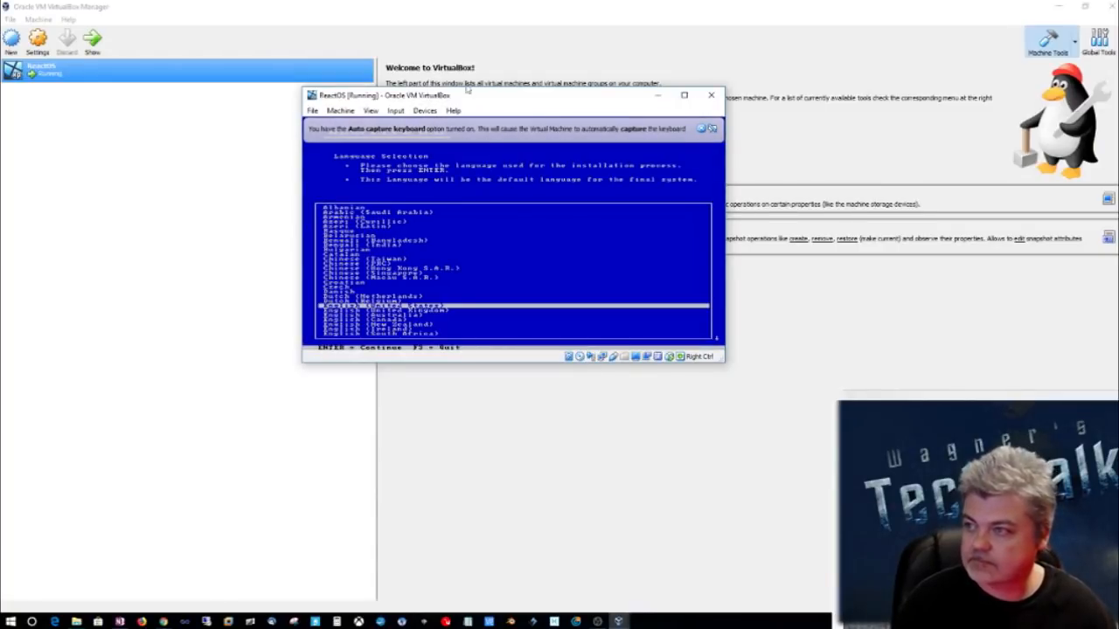
Step: Minimize the VirtualBox manager and dismiss the Auto capture keyboard notice in the running ReactOS machine's window
left_click(435, 18)
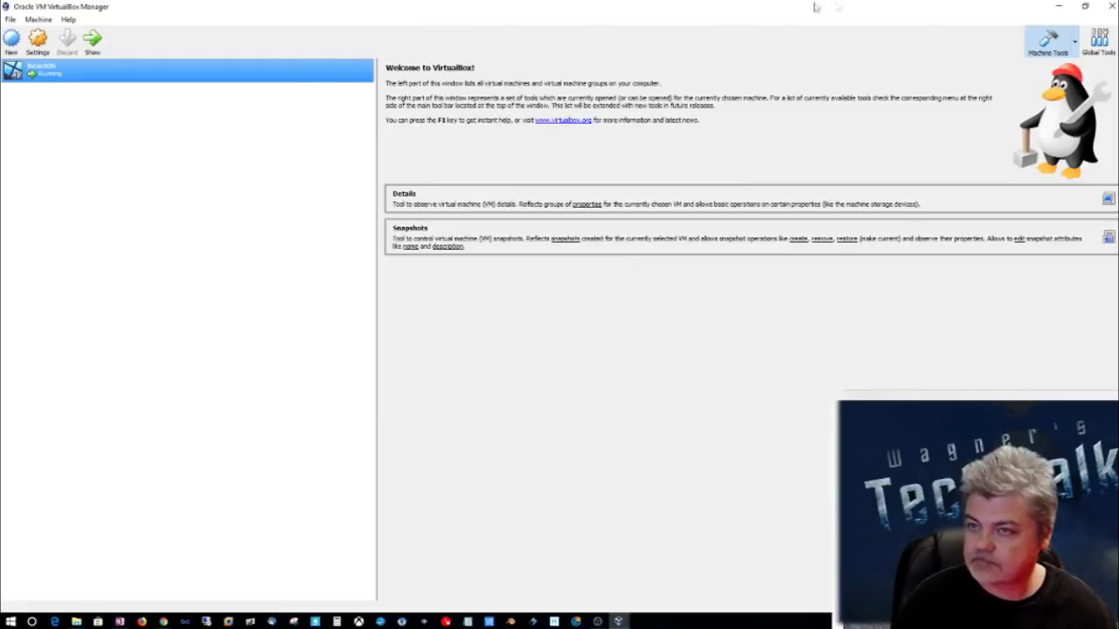
left_click(1058, 6)
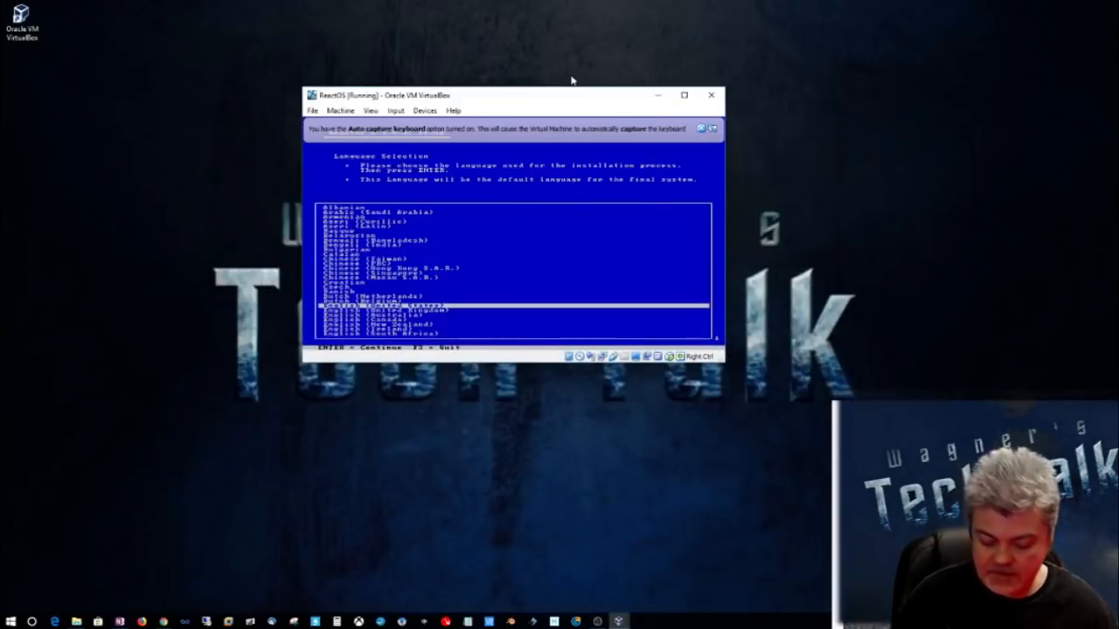
left_click(401, 59)
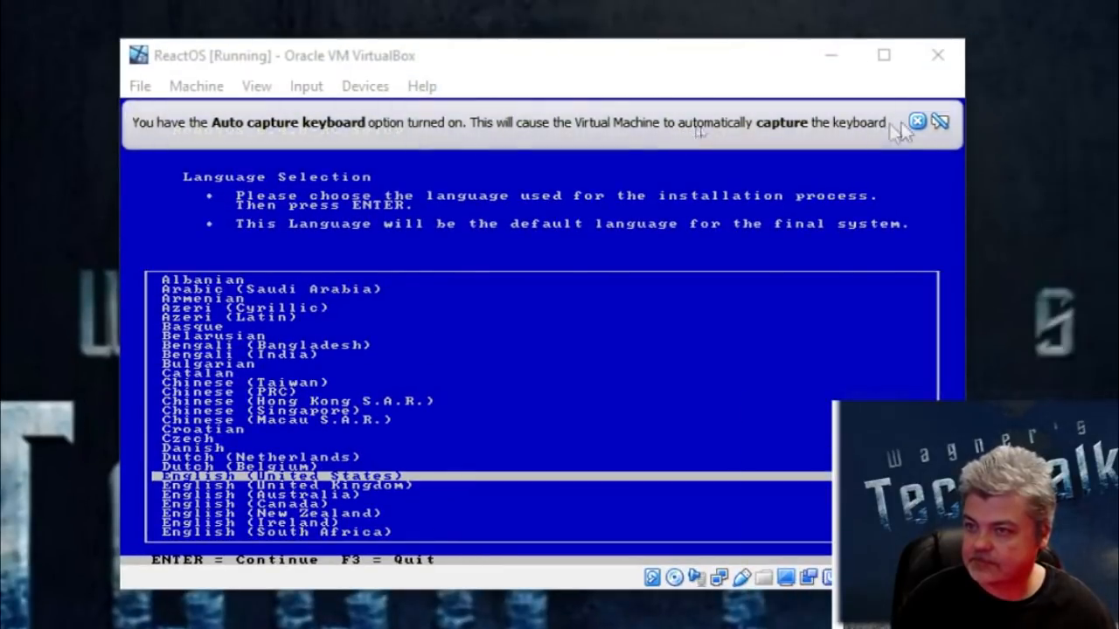
left_click(940, 122)
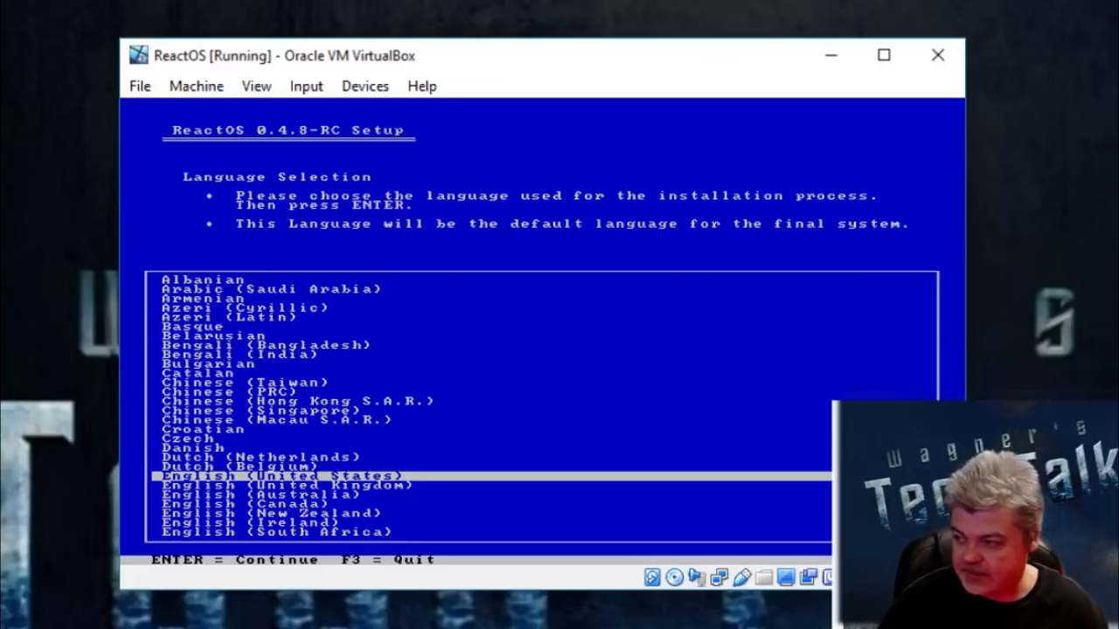
Step: Start the ReactOS installation with English (United States) as the language and accept the suggested device settings
key("Return")
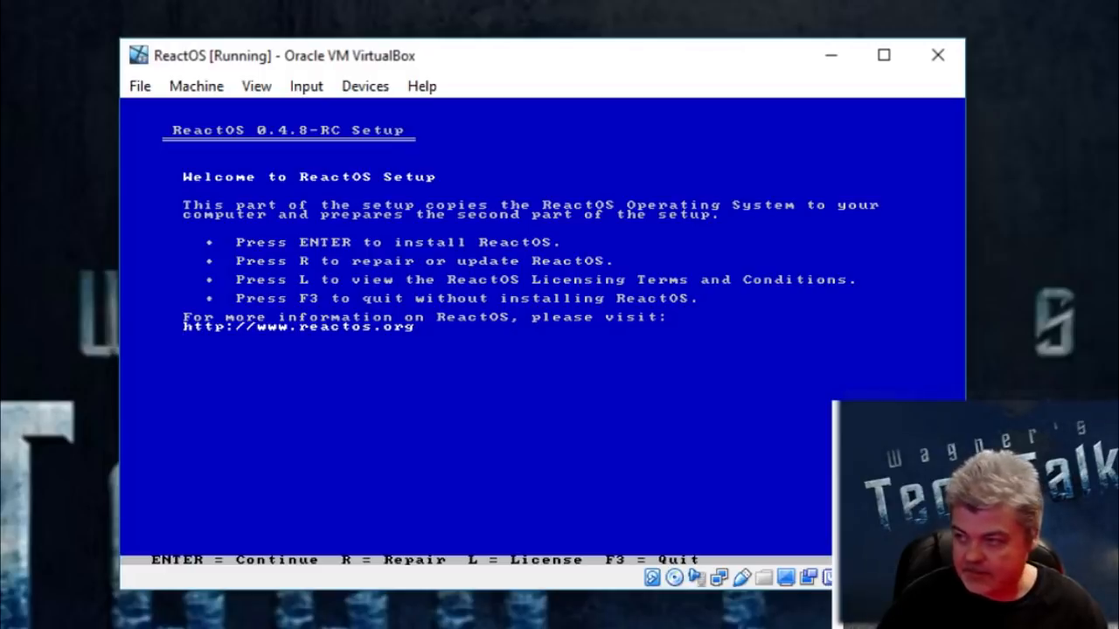
key("Return")
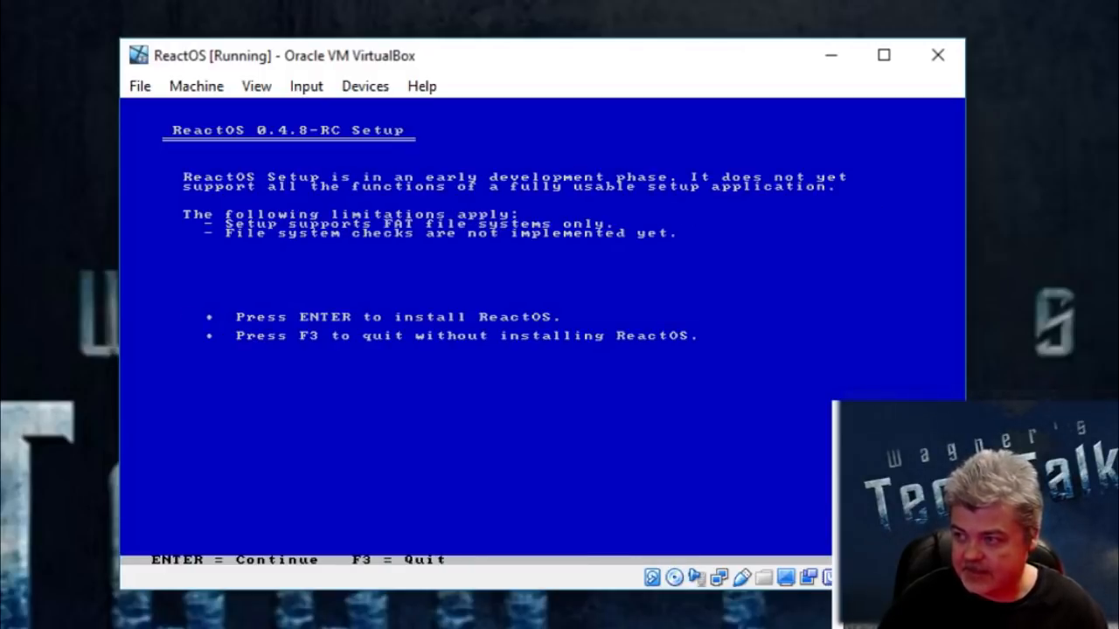
key("Return")
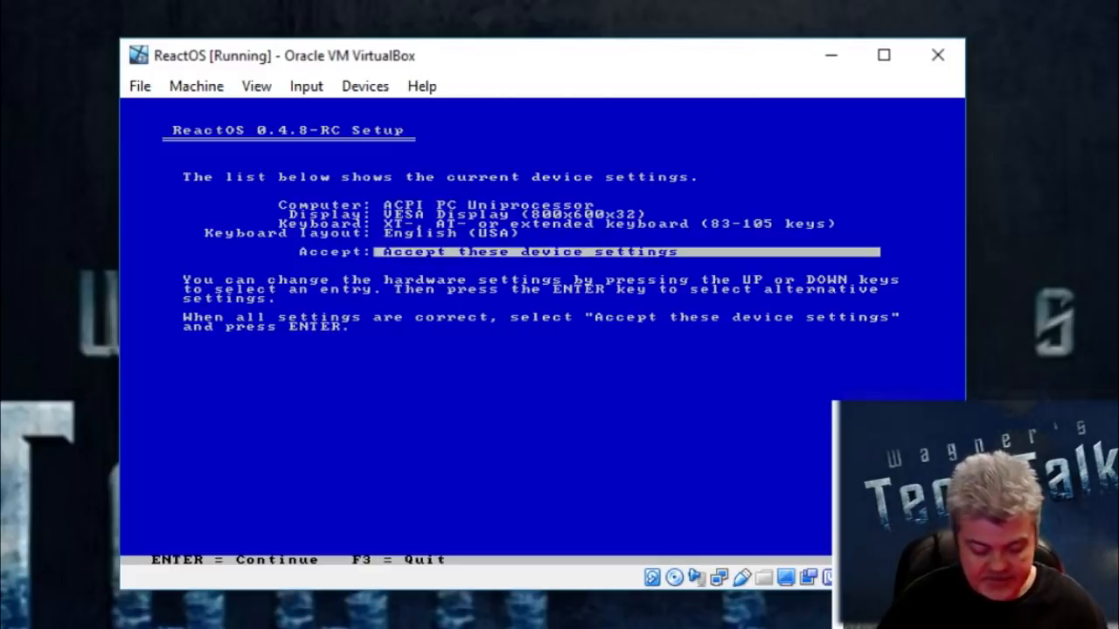
key("Return")
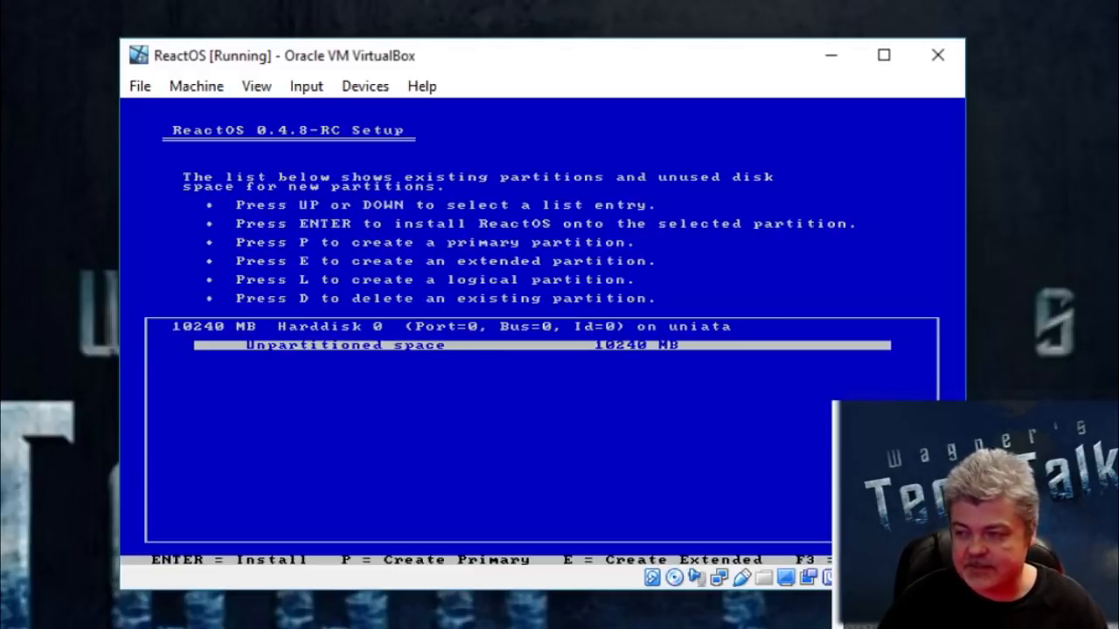
Step: Install ReactOS onto the unpartitioned space with a FAT quick format, the \ReactOS directory, and the bootloader on the harddisk (MBR and VBR)
key("Return")
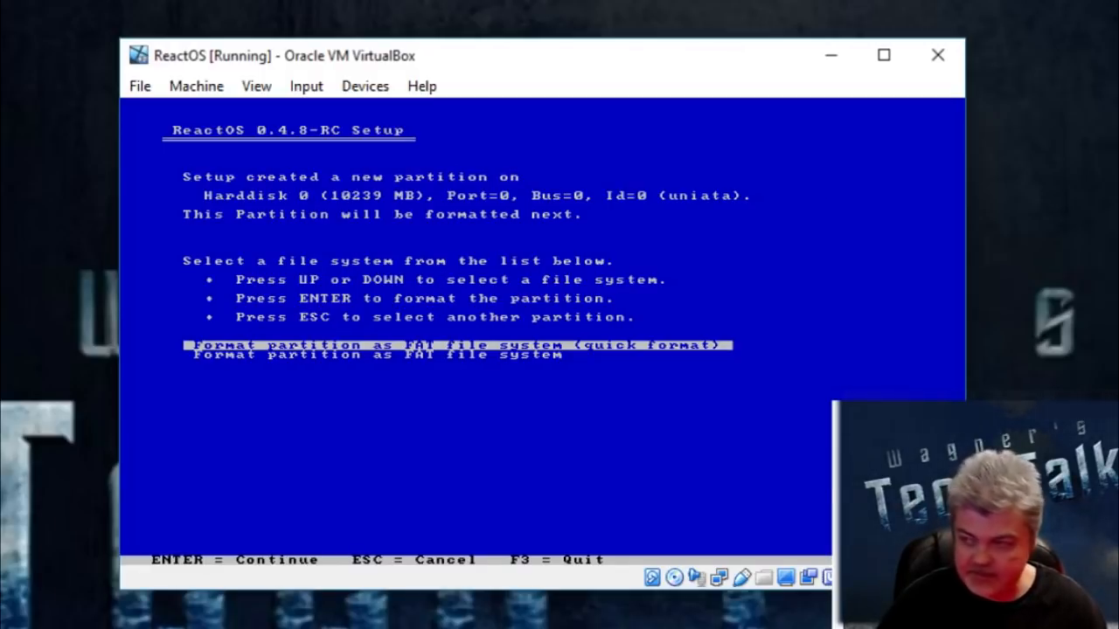
key("Return")
key("Return")
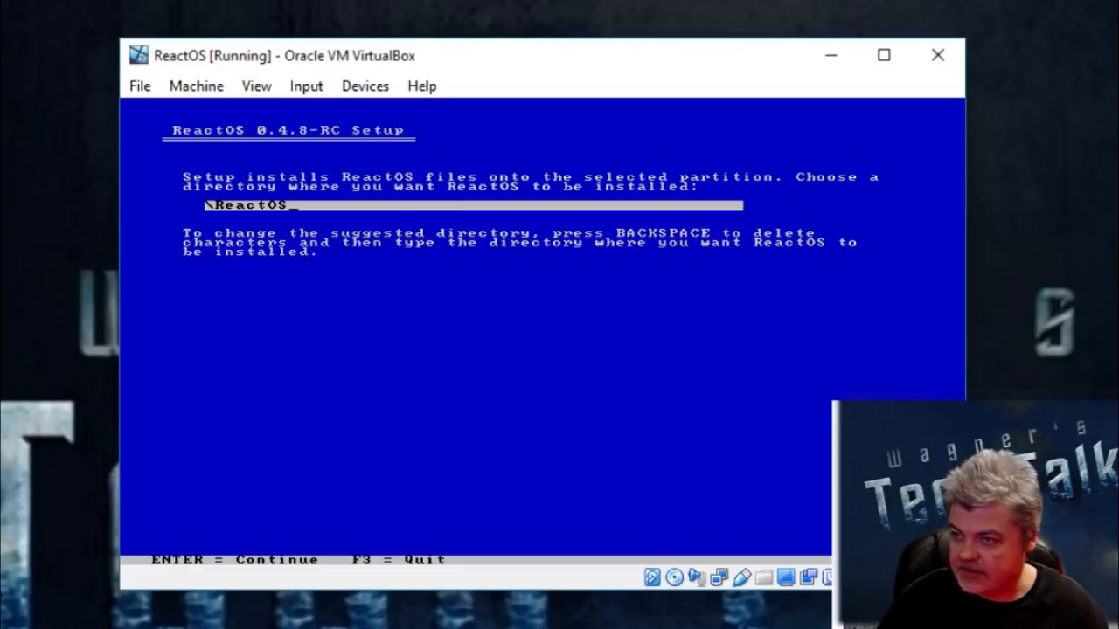
key("Return")
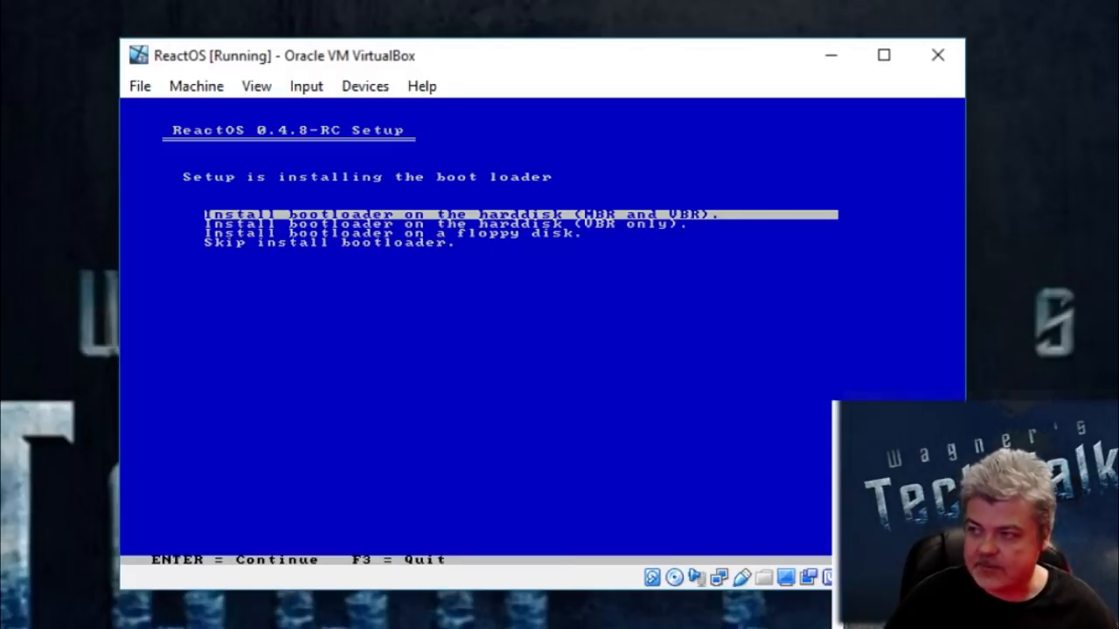
key("Return")
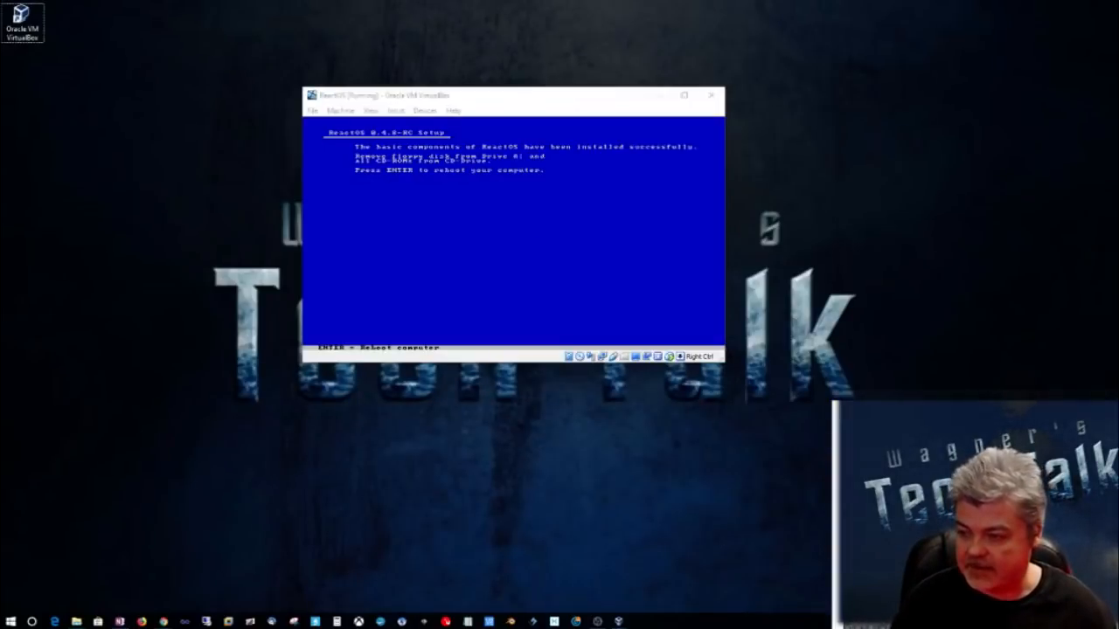
Step: Remove ReactOS-0.4.8-RC.iso from the ReactOS machine's optical drive in its storage settings and minimize the VirtualBox manager
mouse_move(617, 621)
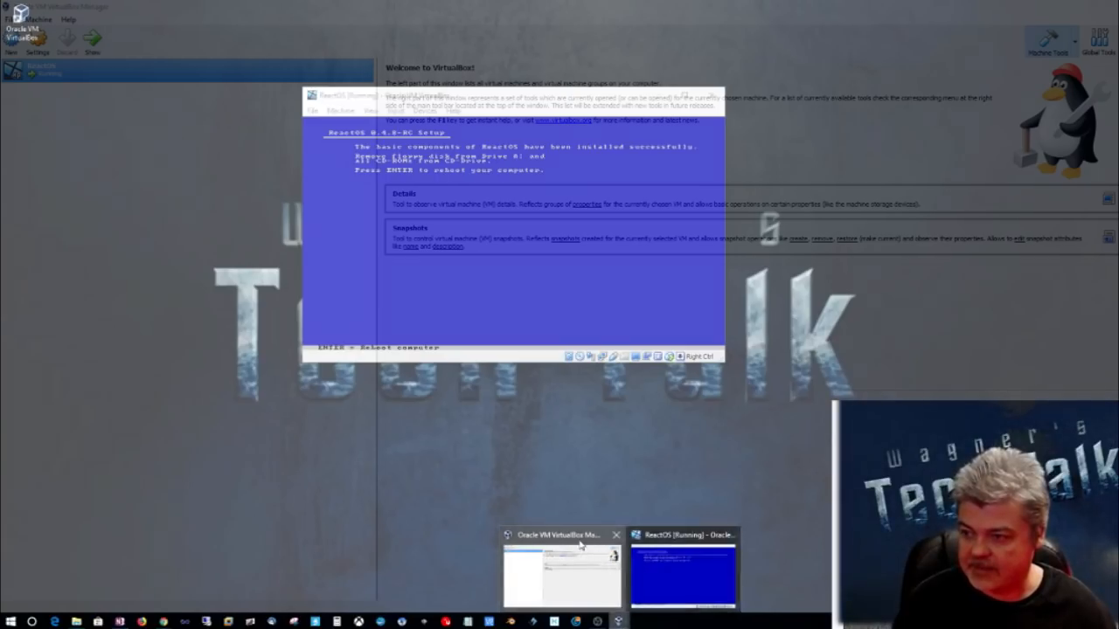
left_click(581, 545)
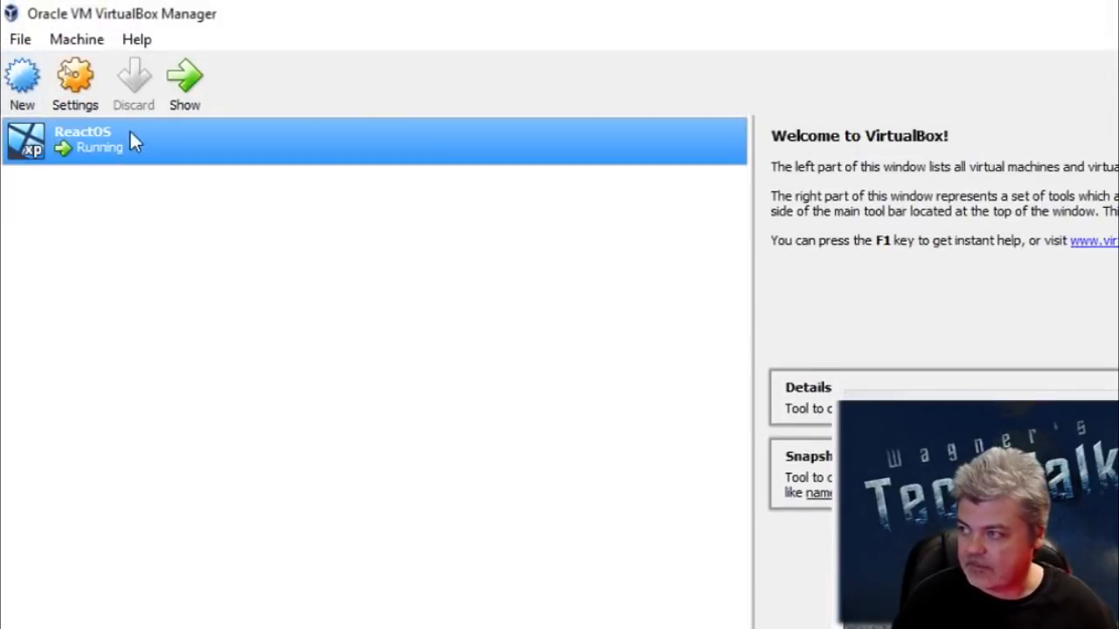
right_click(131, 140)
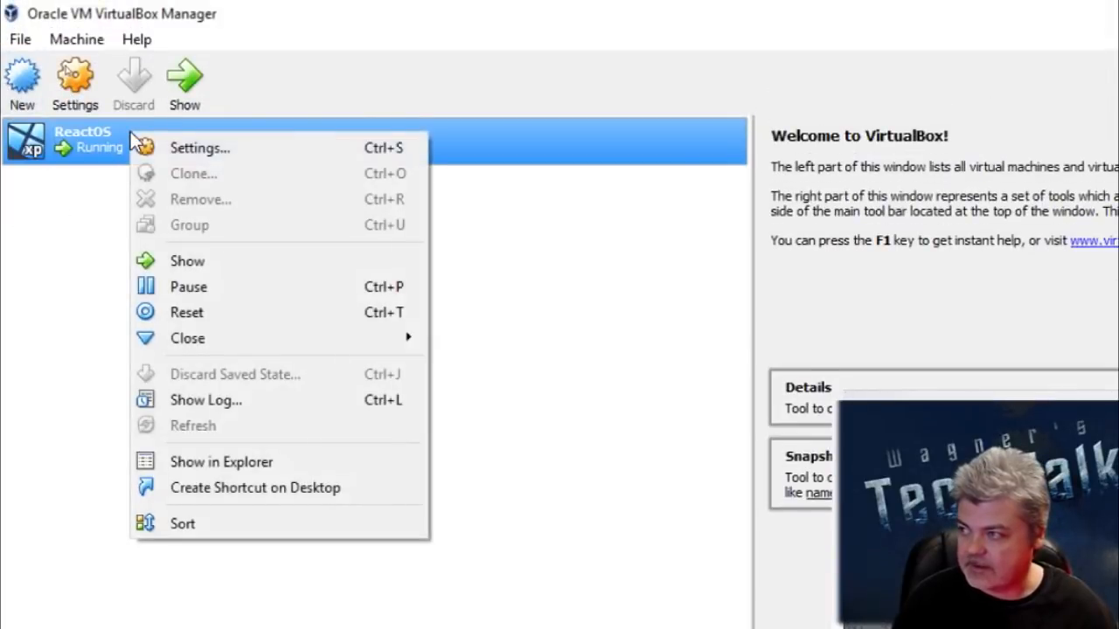
left_click(187, 154)
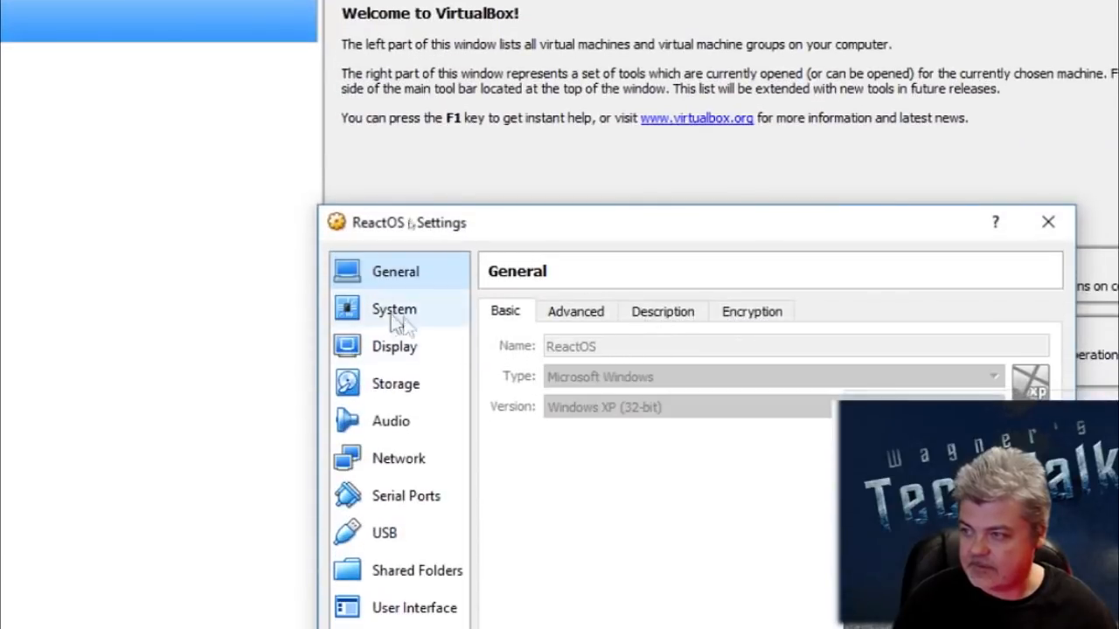
left_click(391, 391)
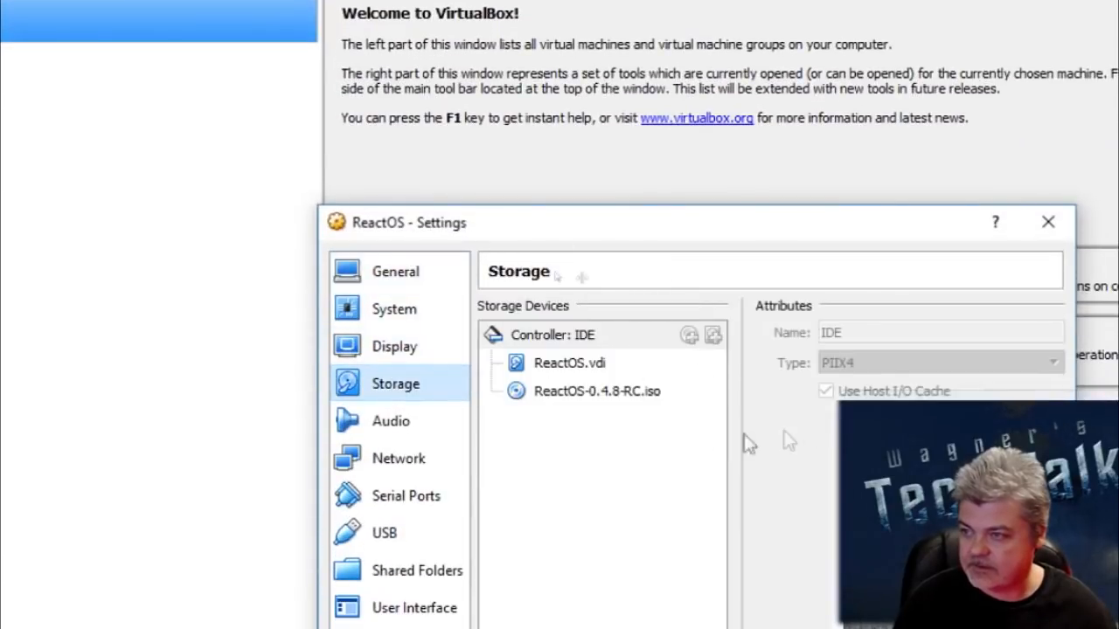
left_click(578, 392)
left_click(865, 333)
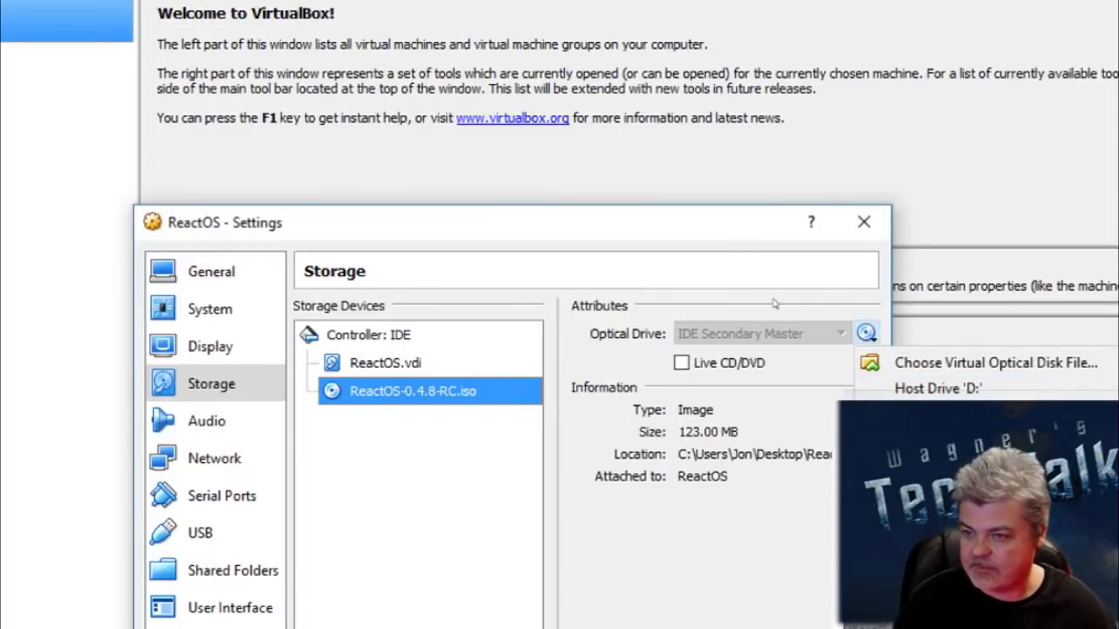
left_click(939, 507)
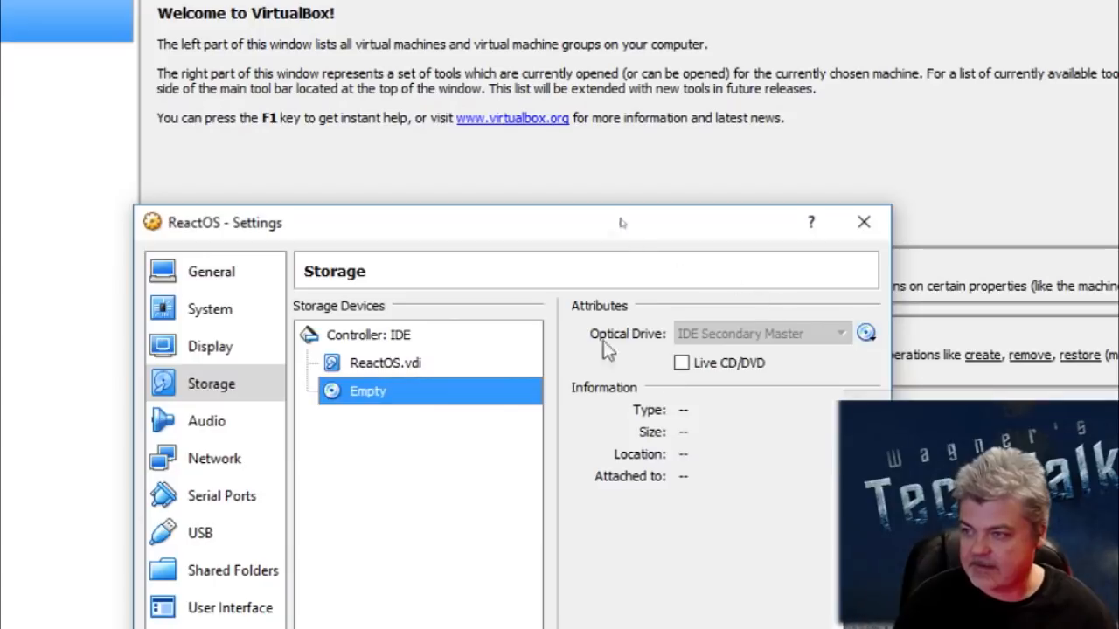
left_click(870, 231)
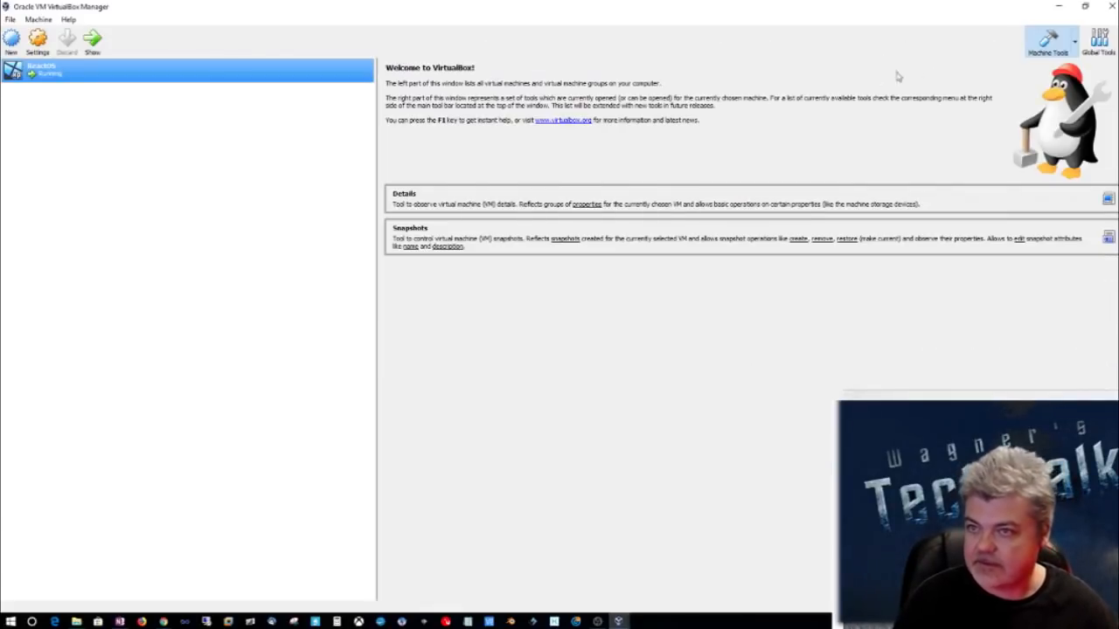
left_click(1058, 6)
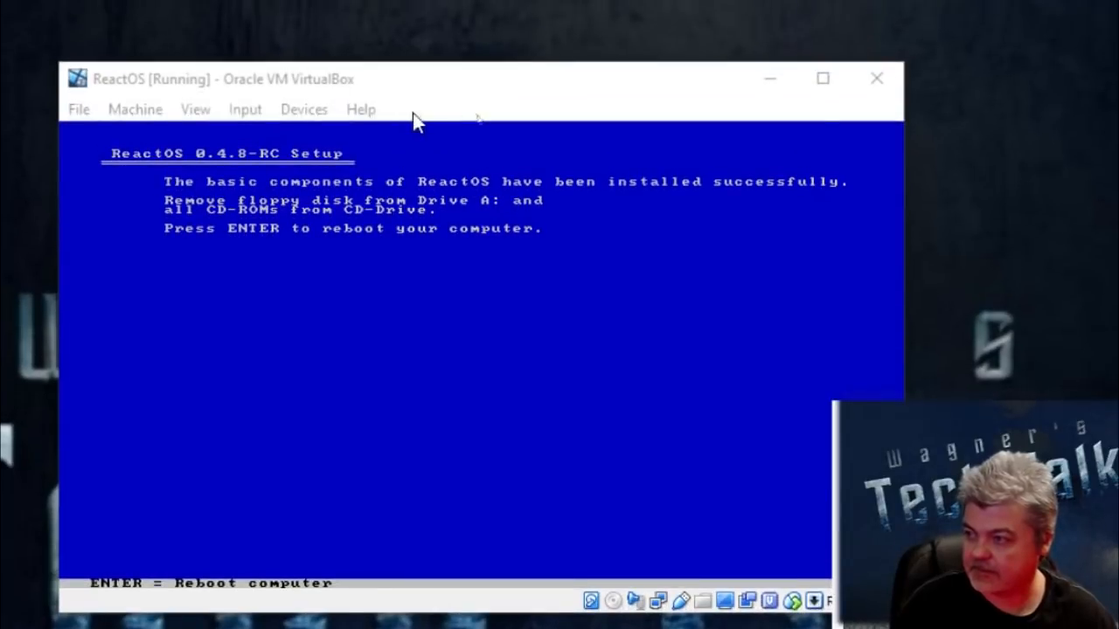
Step: Reboot the virtual machine into the default ReactOS boot entry and begin the ReactOS Setup Wizard
key("Return")
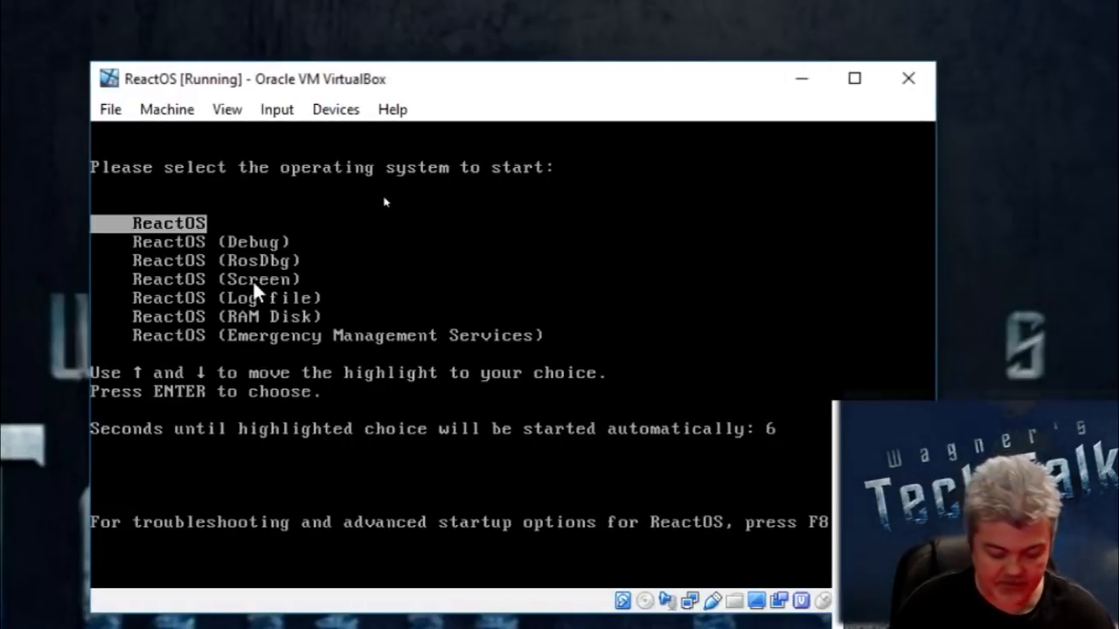
key("Return")
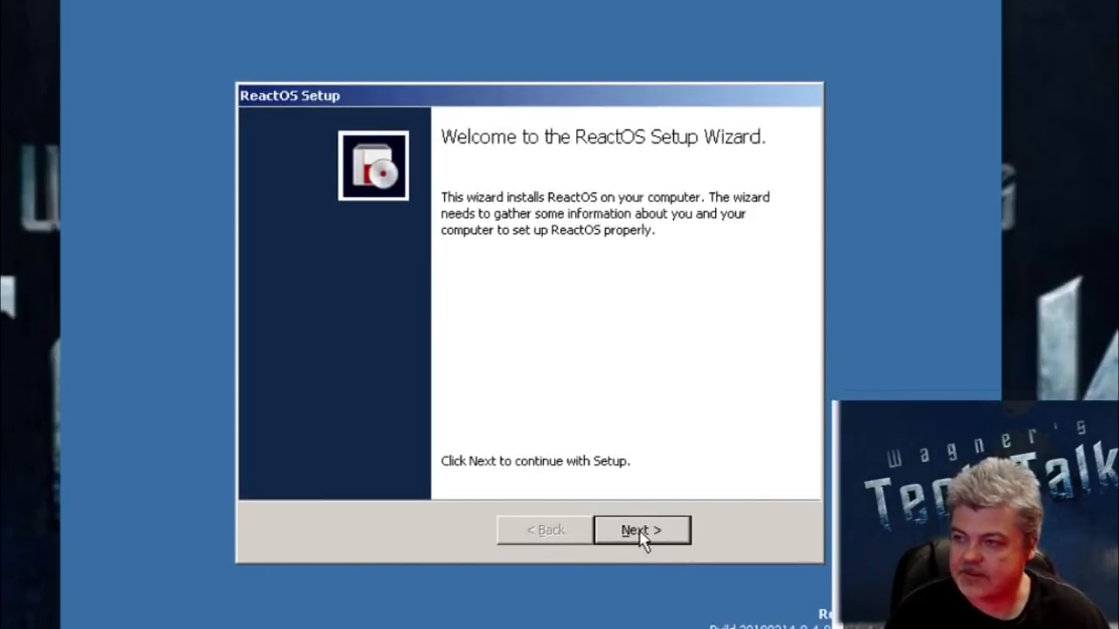
left_click(642, 532)
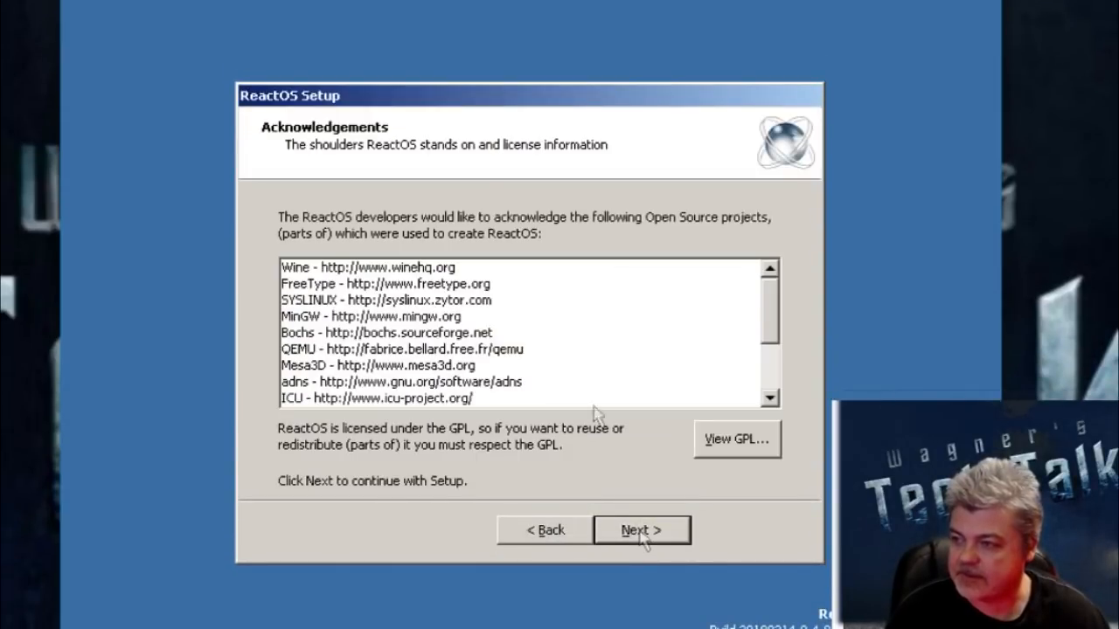
Step: Look through the acknowledged open source projects and continue to the regional settings
scroll(768, 341, "down", 2)
scroll(775, 344, "up", 2)
scroll(775, 344, "down", 2)
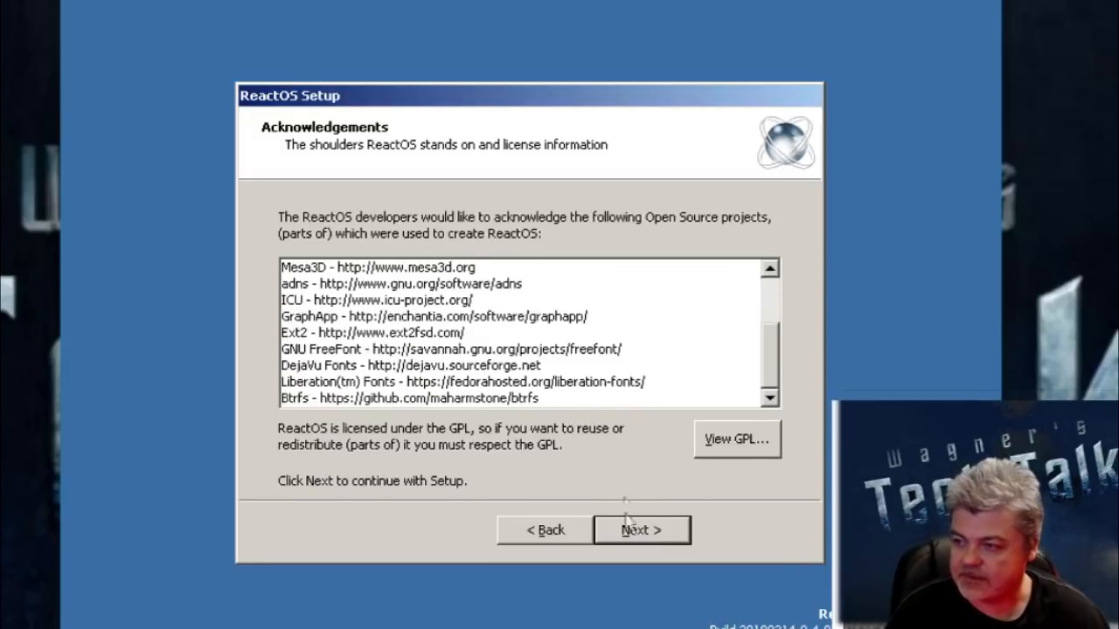
left_click(647, 532)
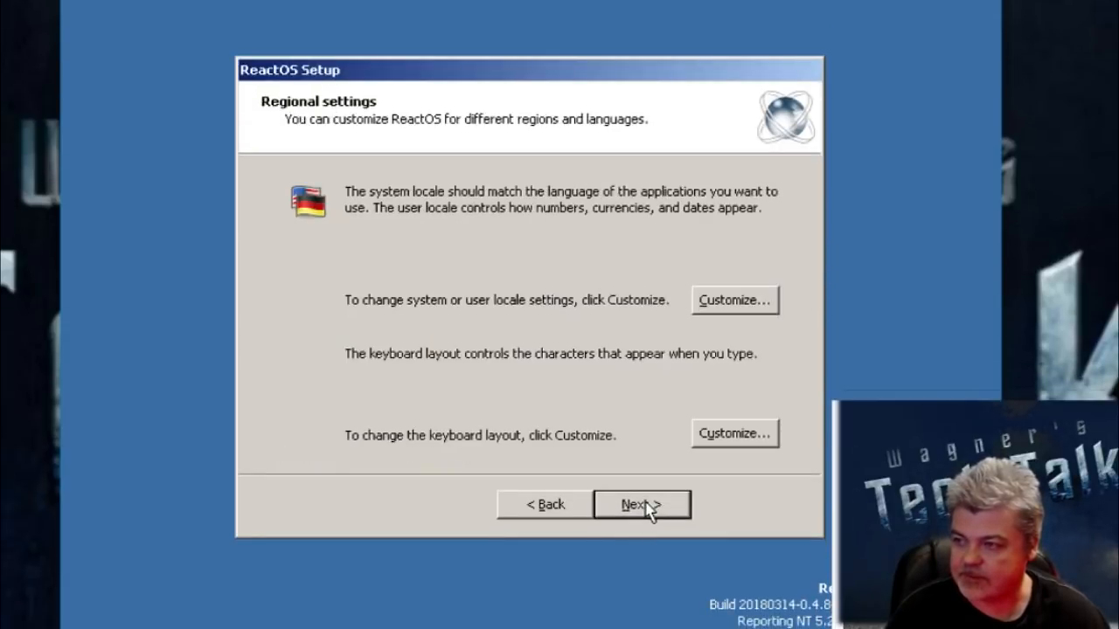
Step: Check the system locale options and the keyboard layout settings, leaving both dialogs without making changes
left_click(734, 300)
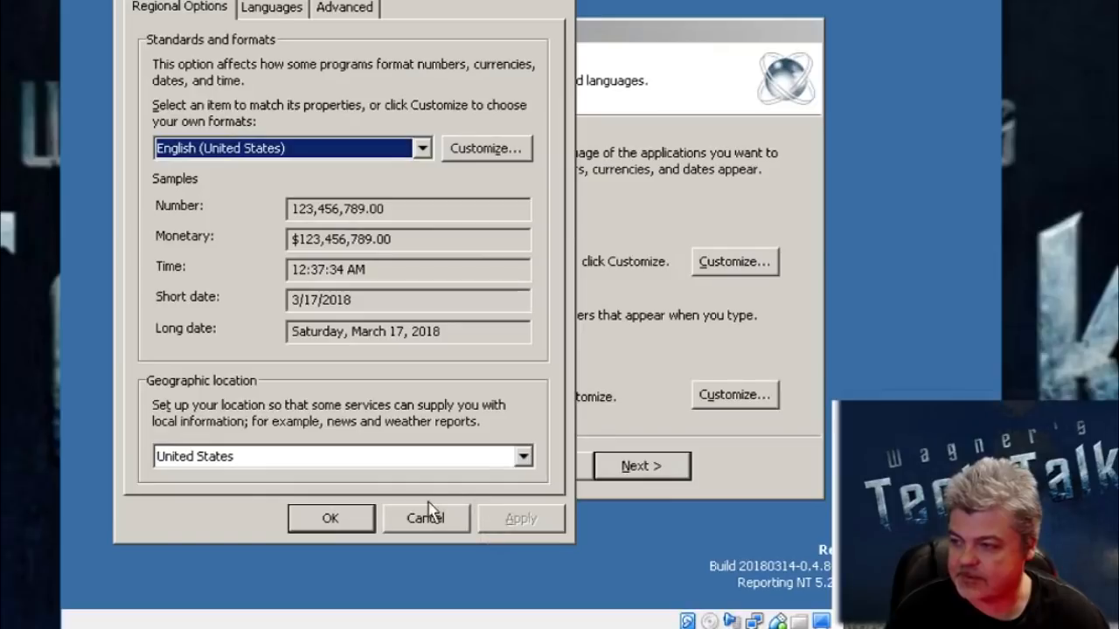
left_click(428, 509)
left_click(745, 400)
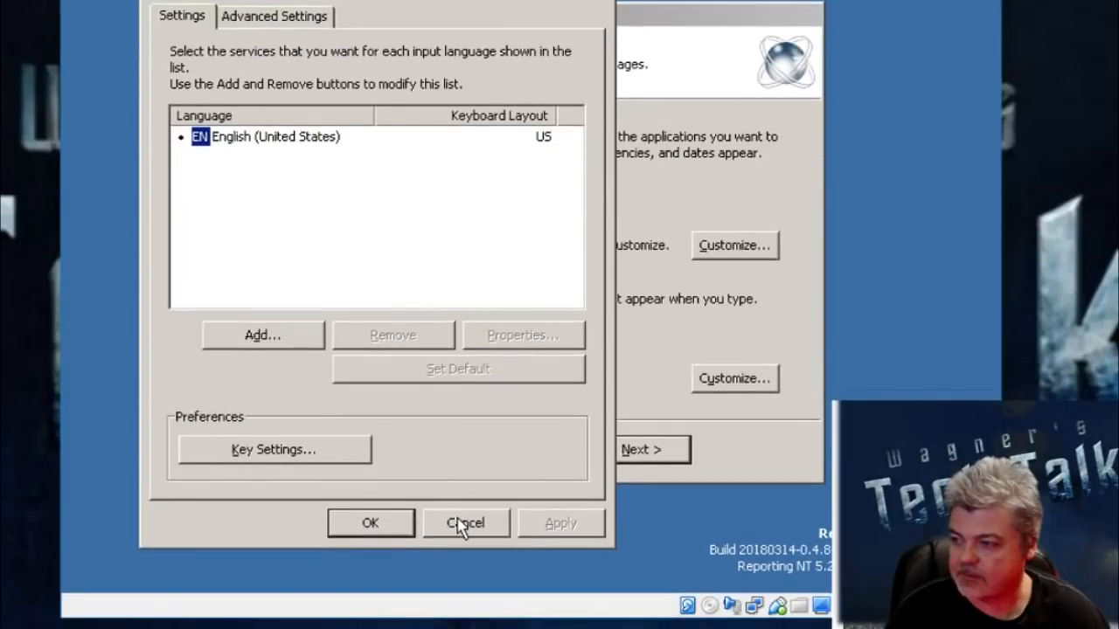
left_click(461, 607)
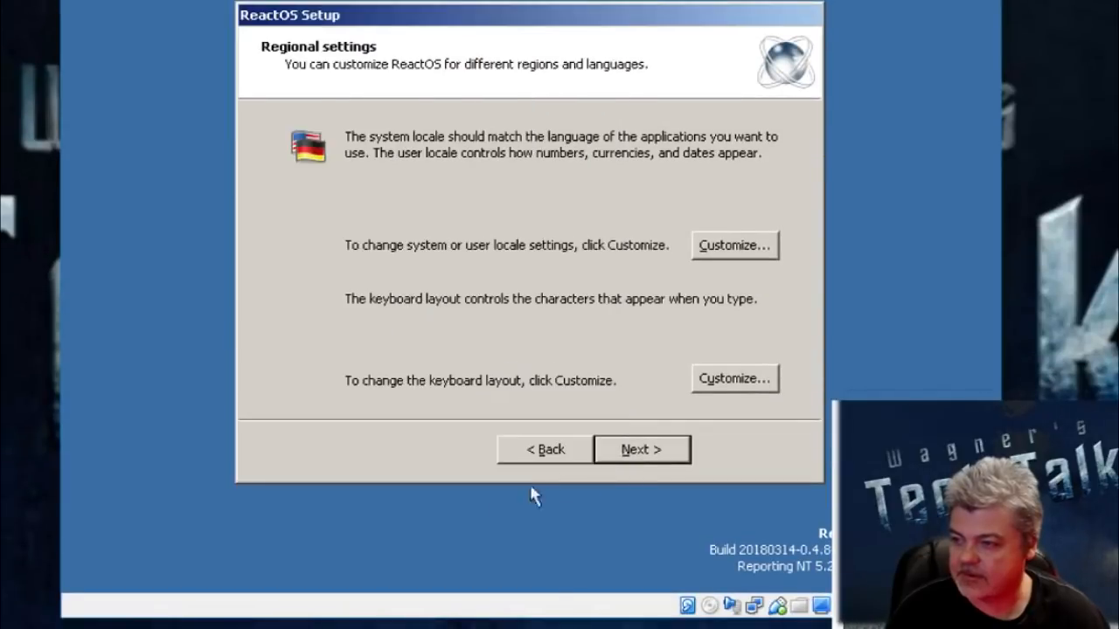
Step: Accept the regional settings, enter techtalk as the name, and keep the suggested computer name with a blank administrator password
left_click(654, 450)
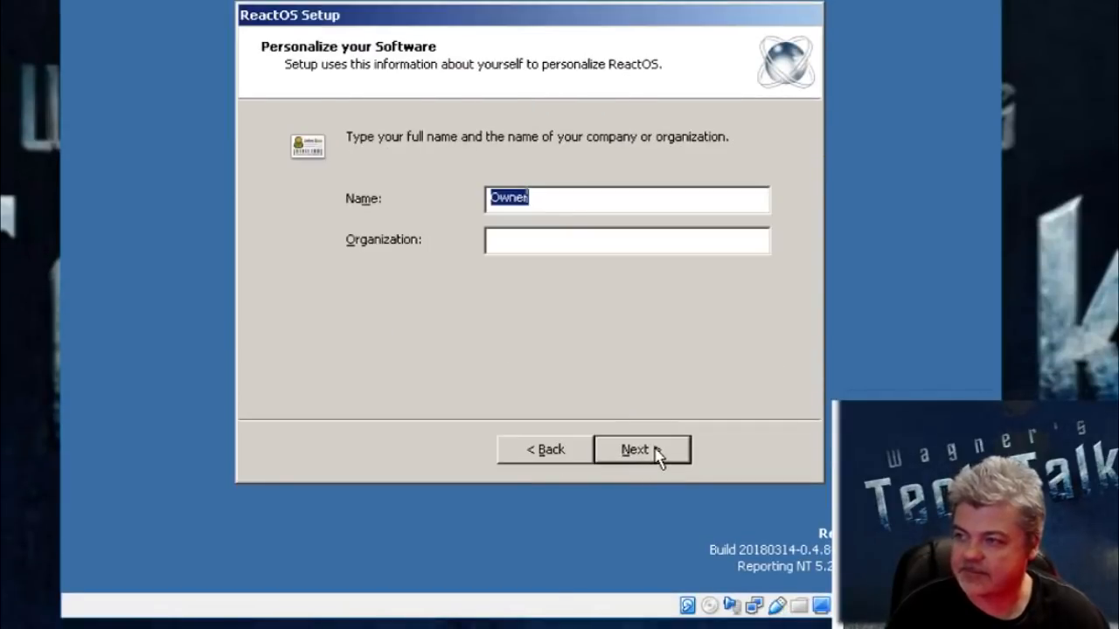
type("techtalk")
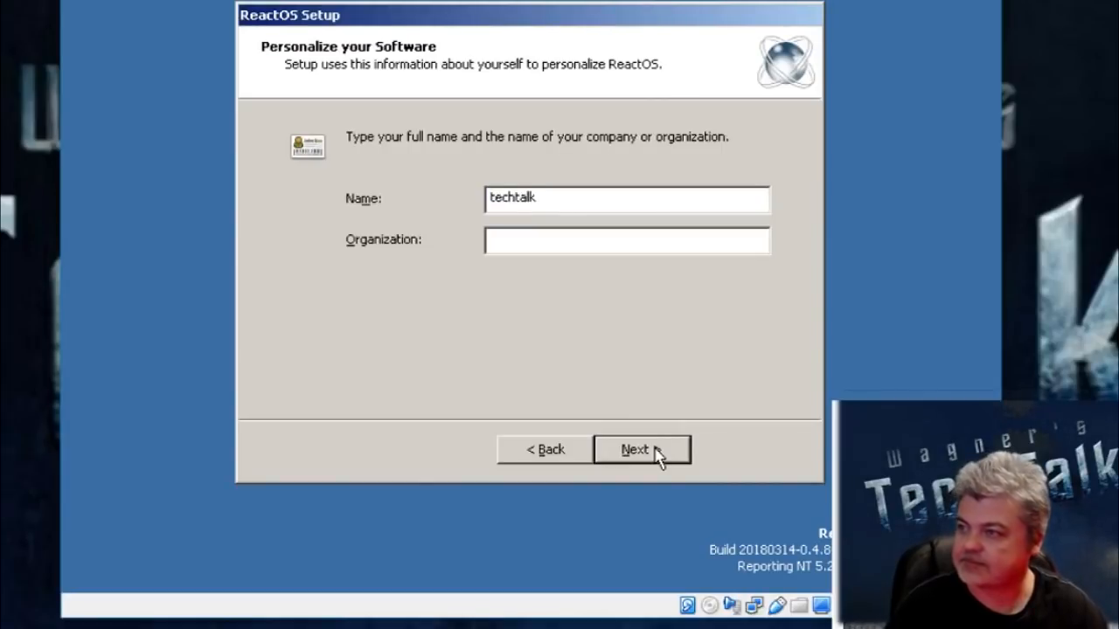
left_click(657, 451)
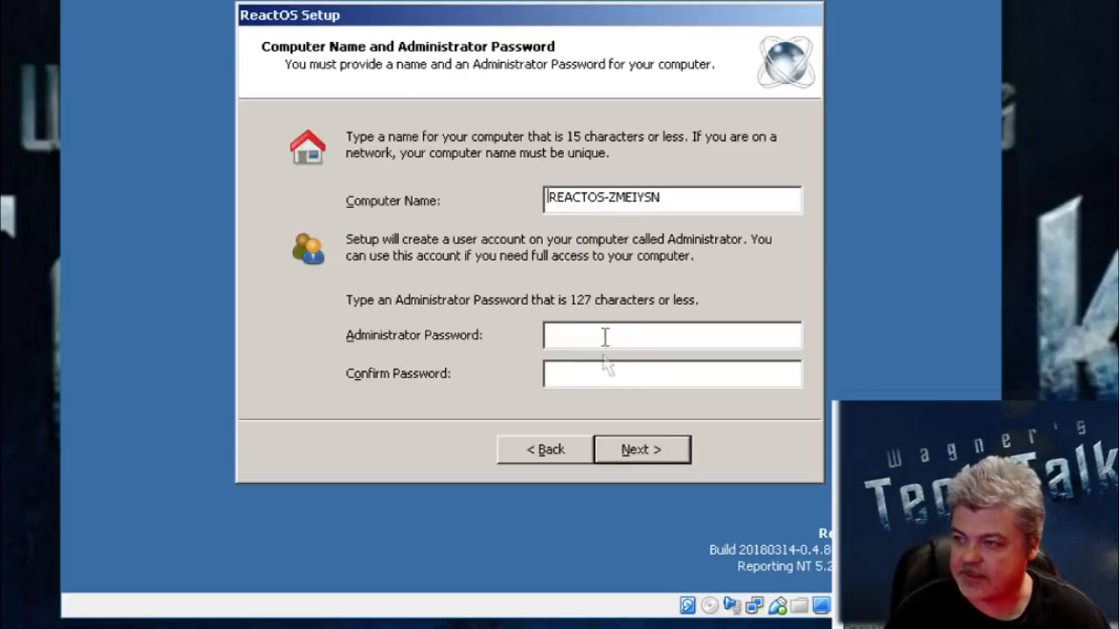
left_click(643, 455)
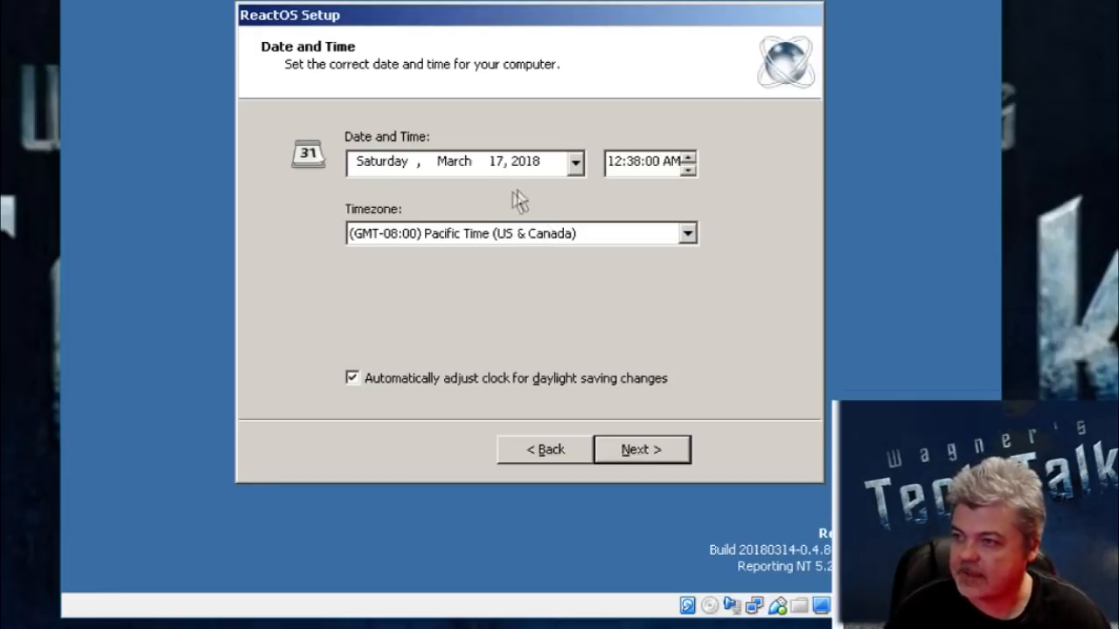
Step: Set the timezone to (GMT-06:00) Central Time (US & Canada)
left_click(690, 235)
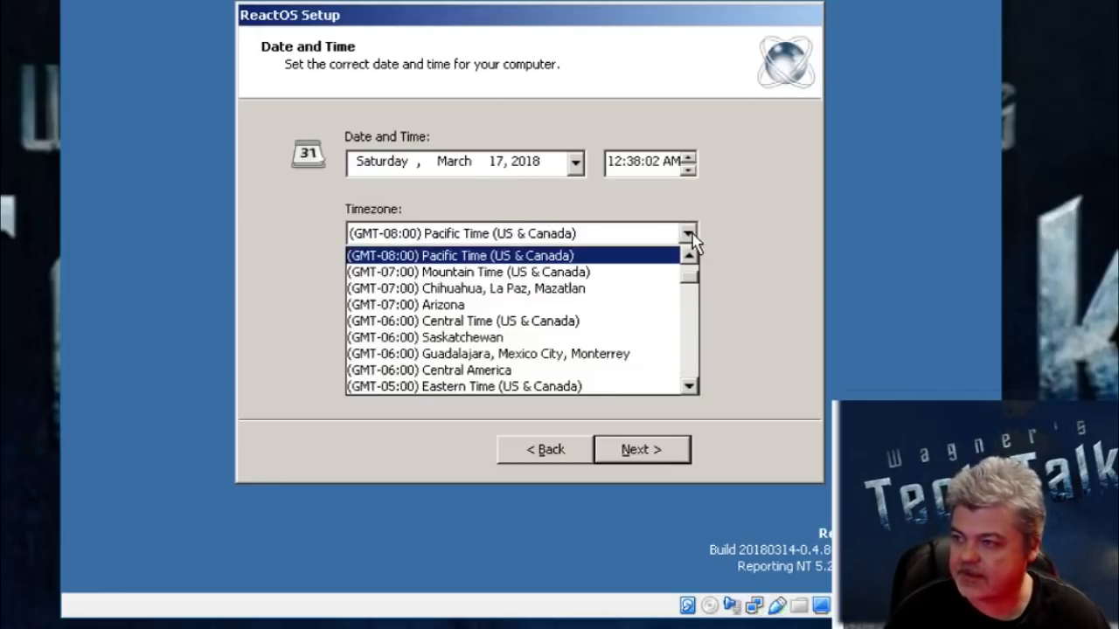
left_click(643, 322)
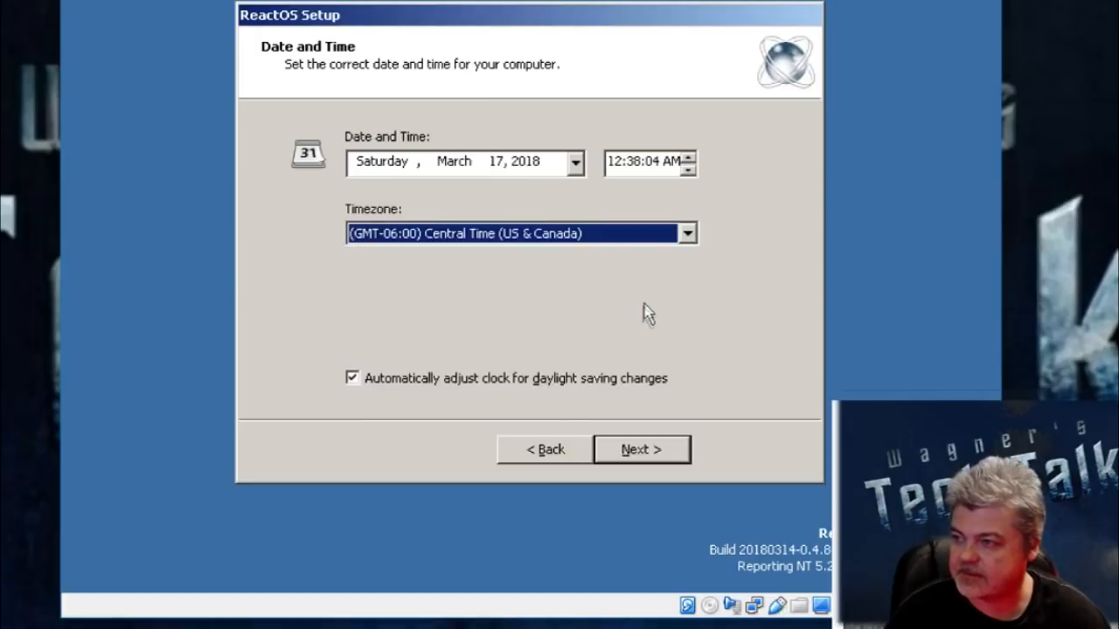
Step: Accept the date and time settings, preview the Lautus theme, and continue with the Classic theme
left_click(640, 460)
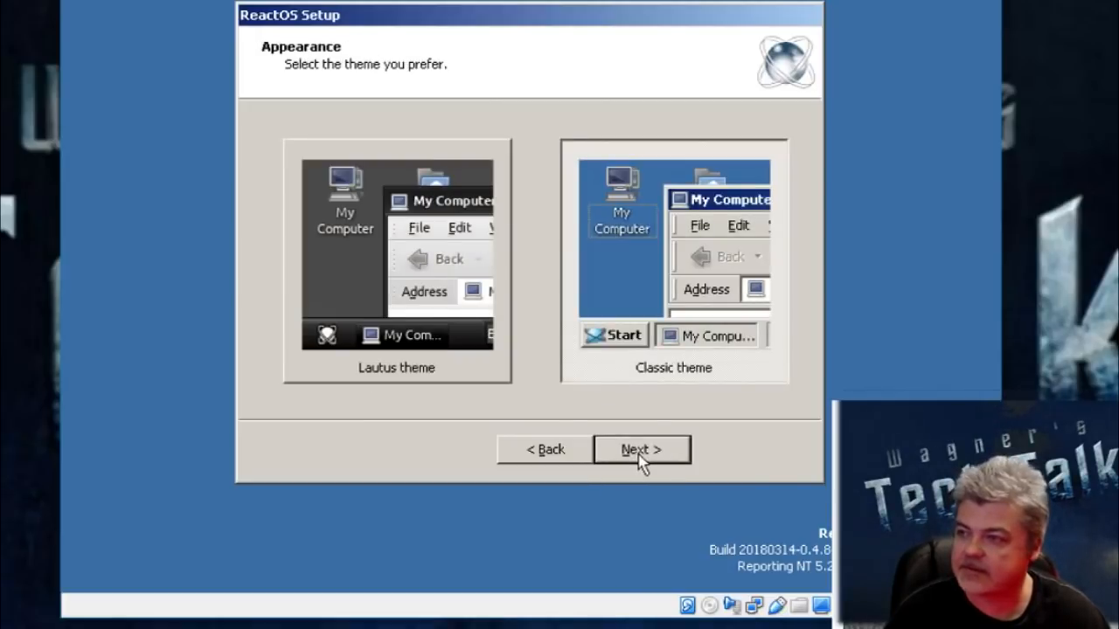
left_click(381, 327)
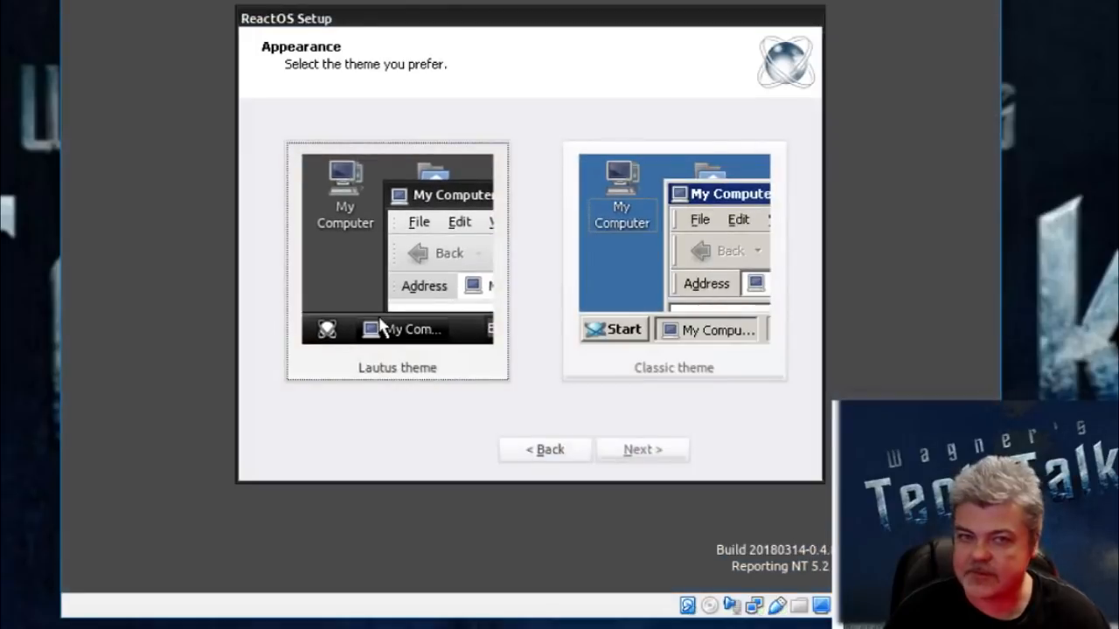
left_click(704, 331)
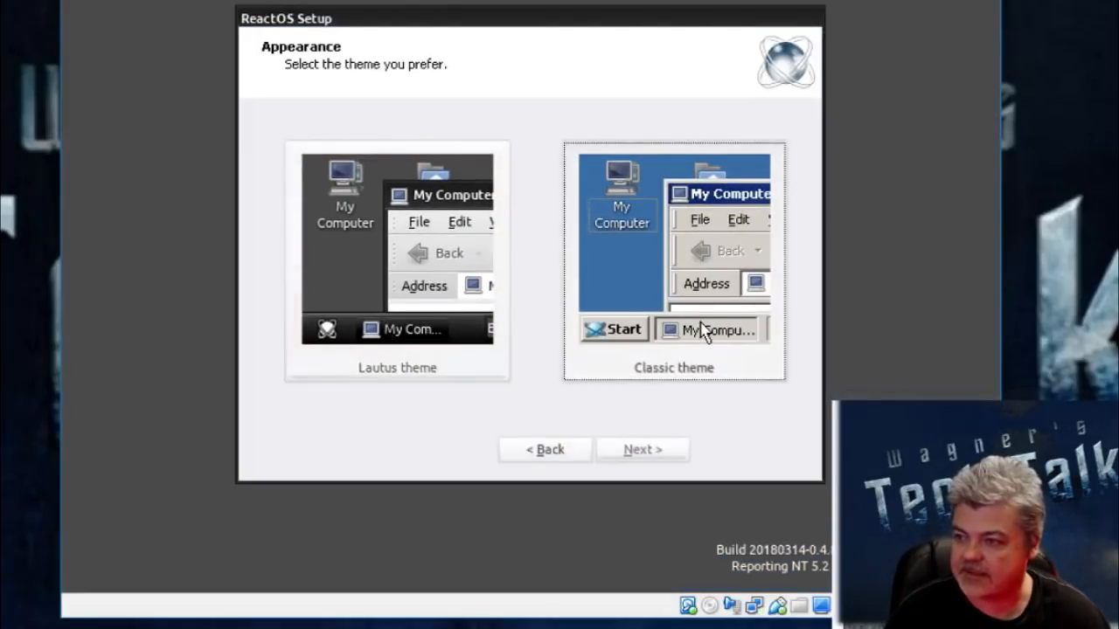
left_click(661, 452)
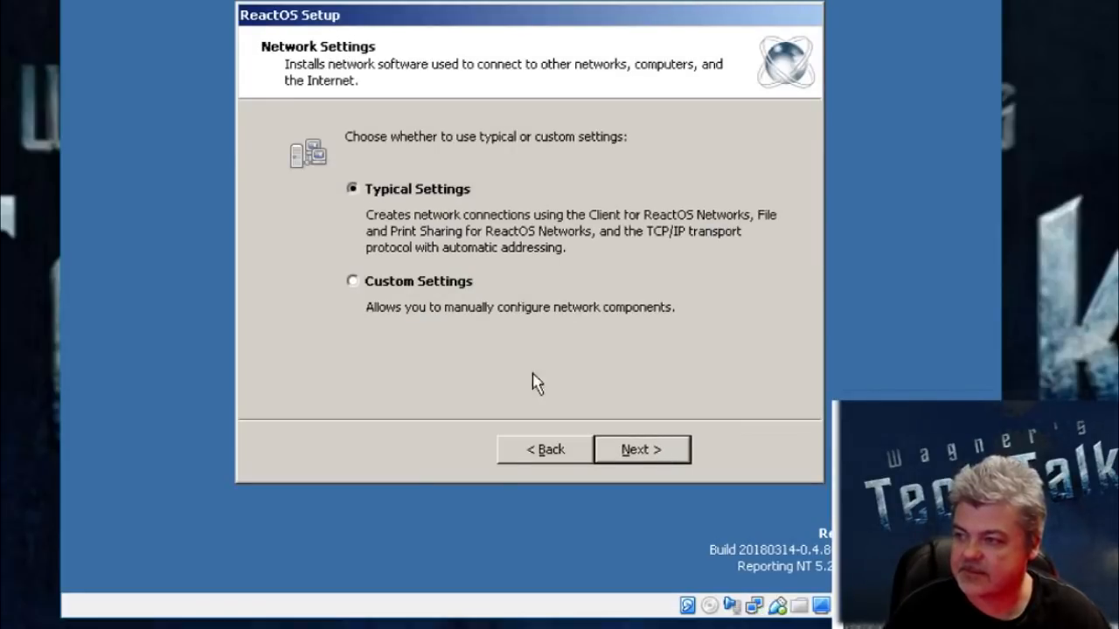
Step: Keep the typical network settings and the WORKGROUP workgroup, then finish setup and restart into ReactOS
left_click(631, 458)
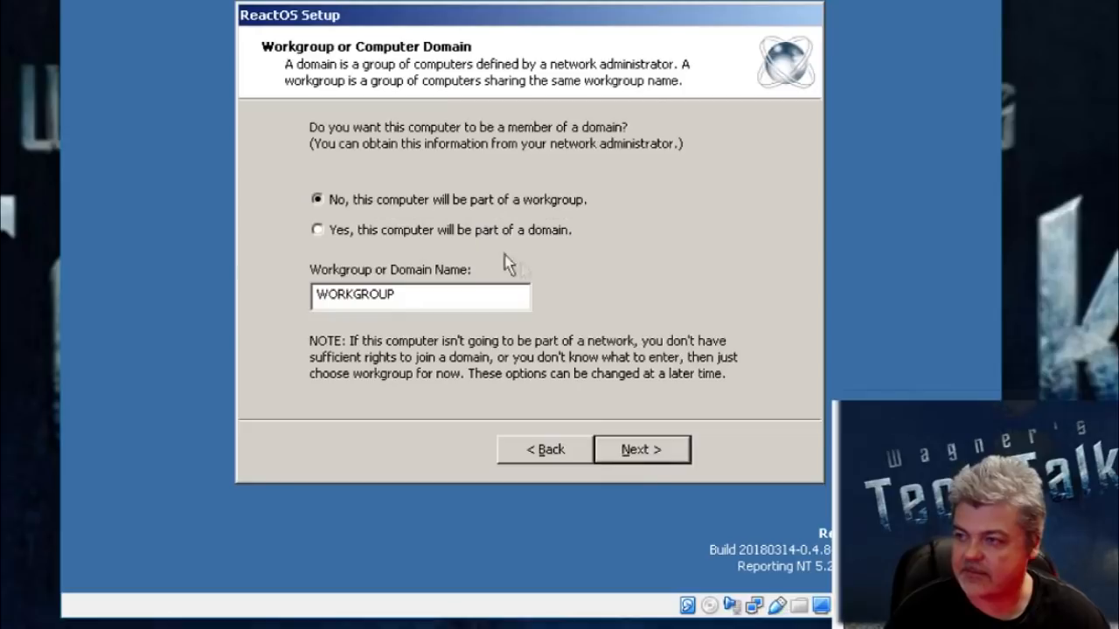
left_click(646, 450)
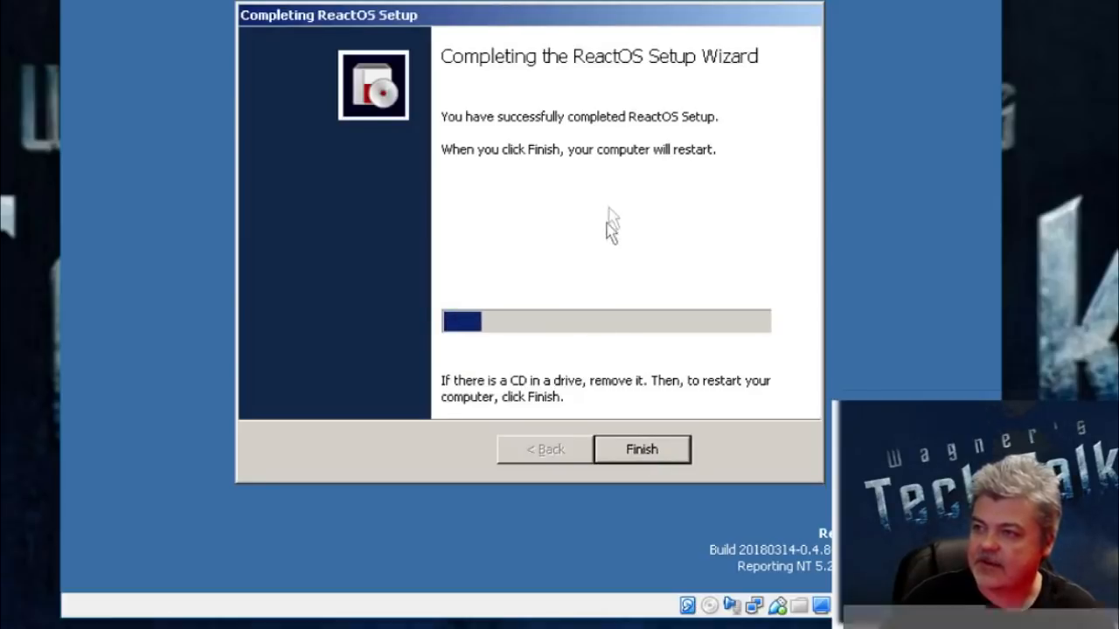
left_click(648, 452)
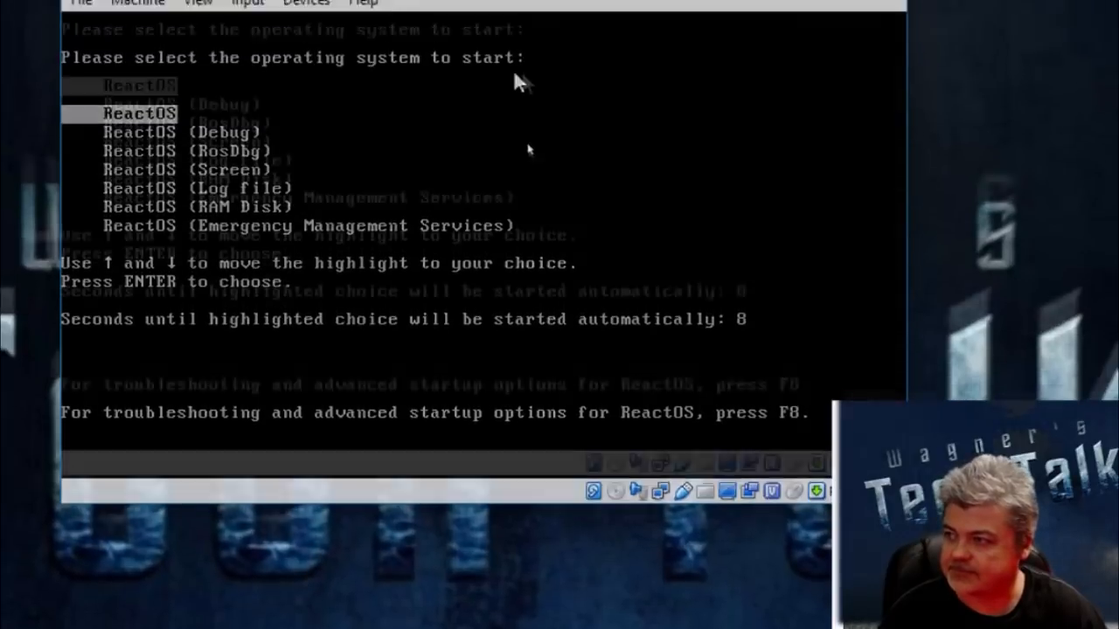
key("Return")
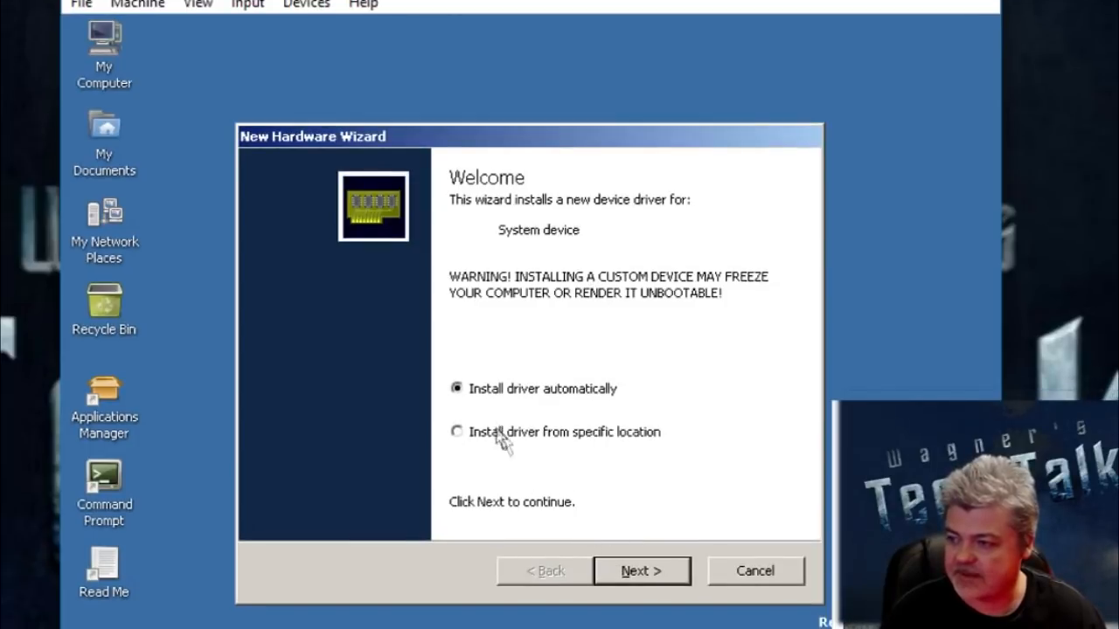
Step: Try automatic driver installation for the system device and the multimedia audio device, closing the hardware wizards
left_click(658, 572)
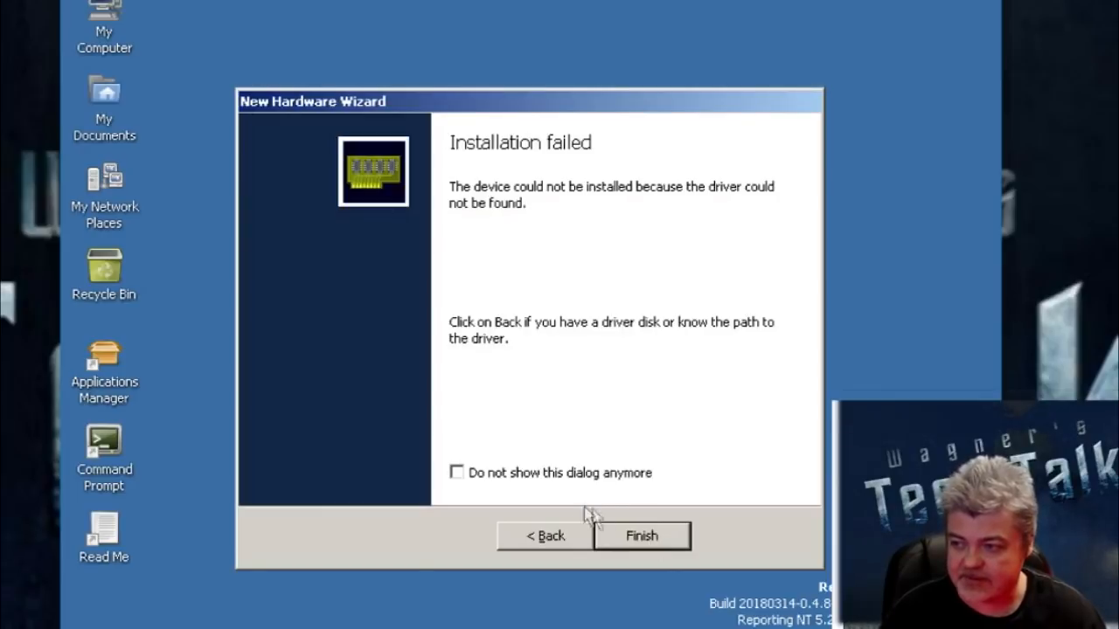
left_click(645, 535)
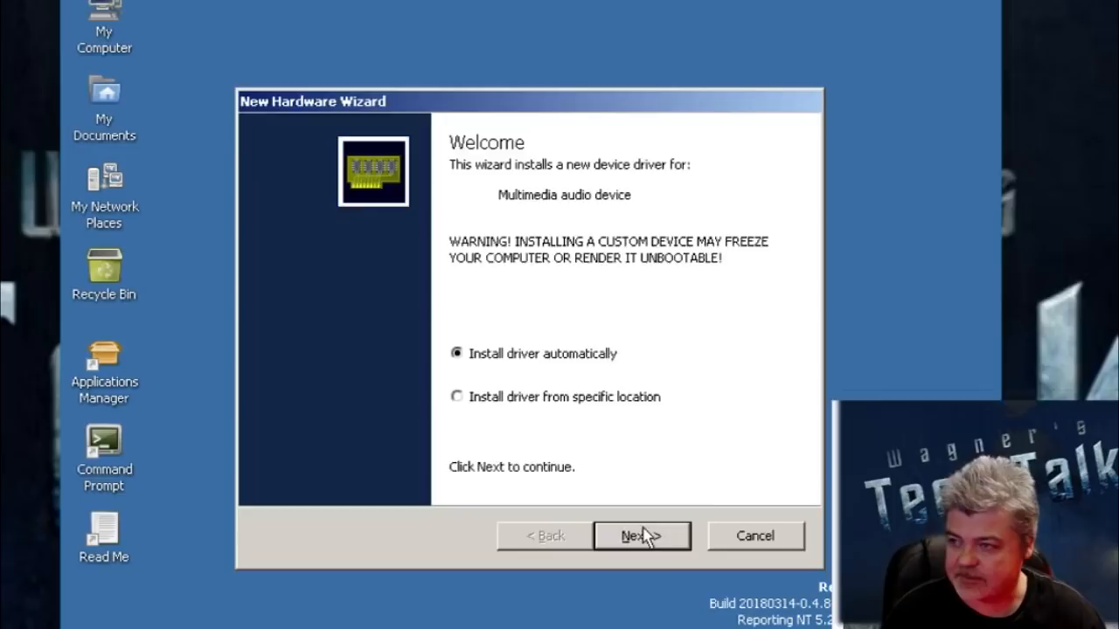
left_click(645, 535)
left_click(644, 536)
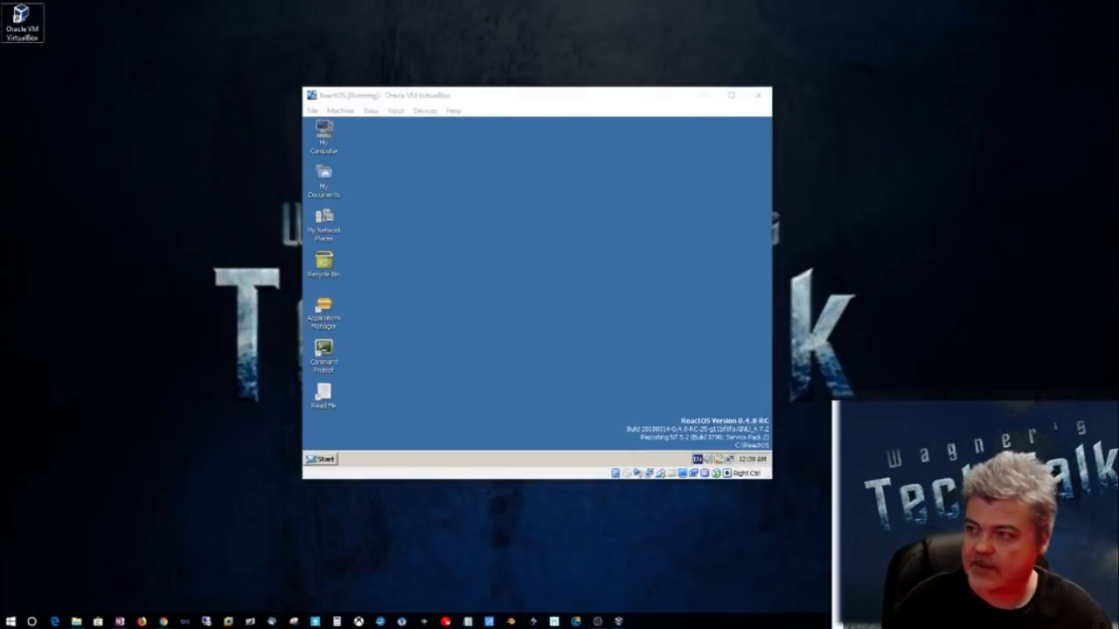
Step: Enlarge the ReactOS virtual machine window and reposition it on the host desktop
left_click_drag(450, 95, 380, 80)
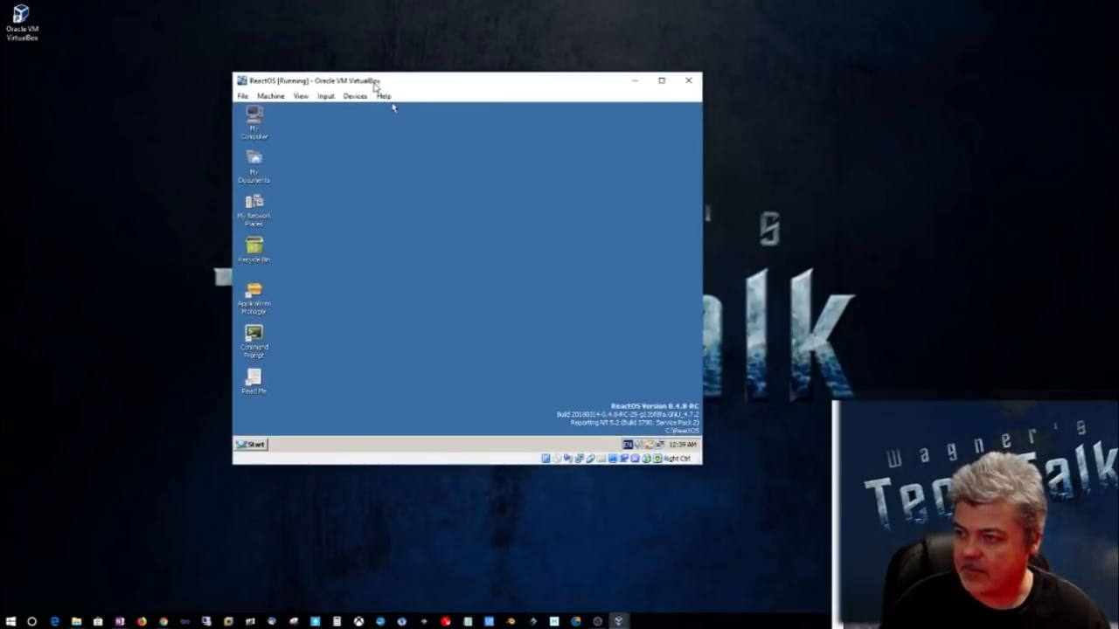
left_click_drag(700, 464, 1038, 537)
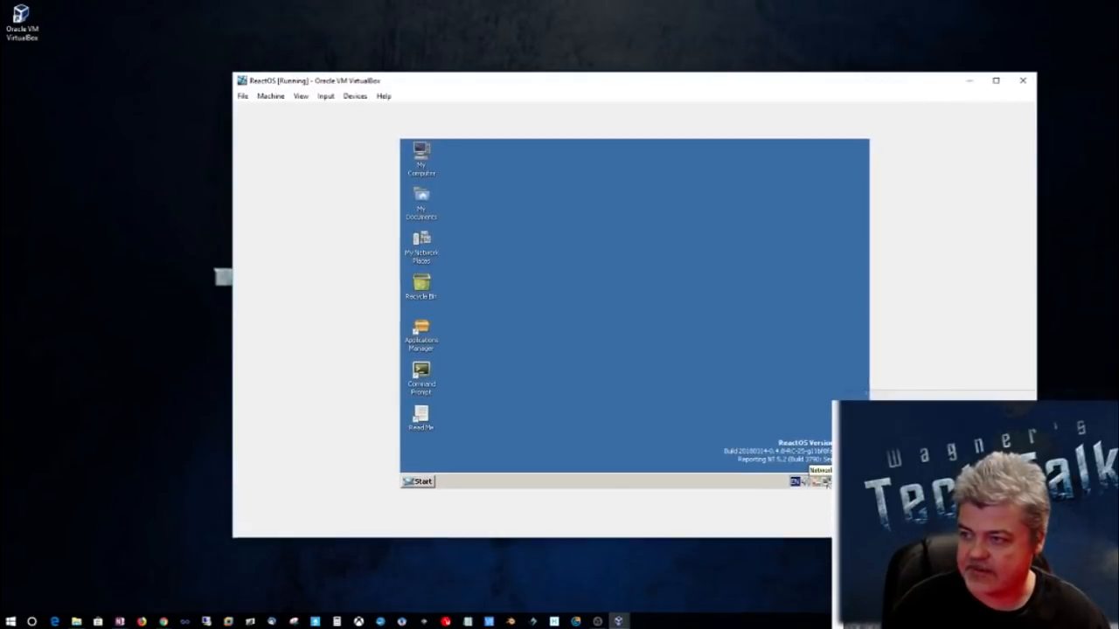
left_click_drag(552, 88, 486, 83)
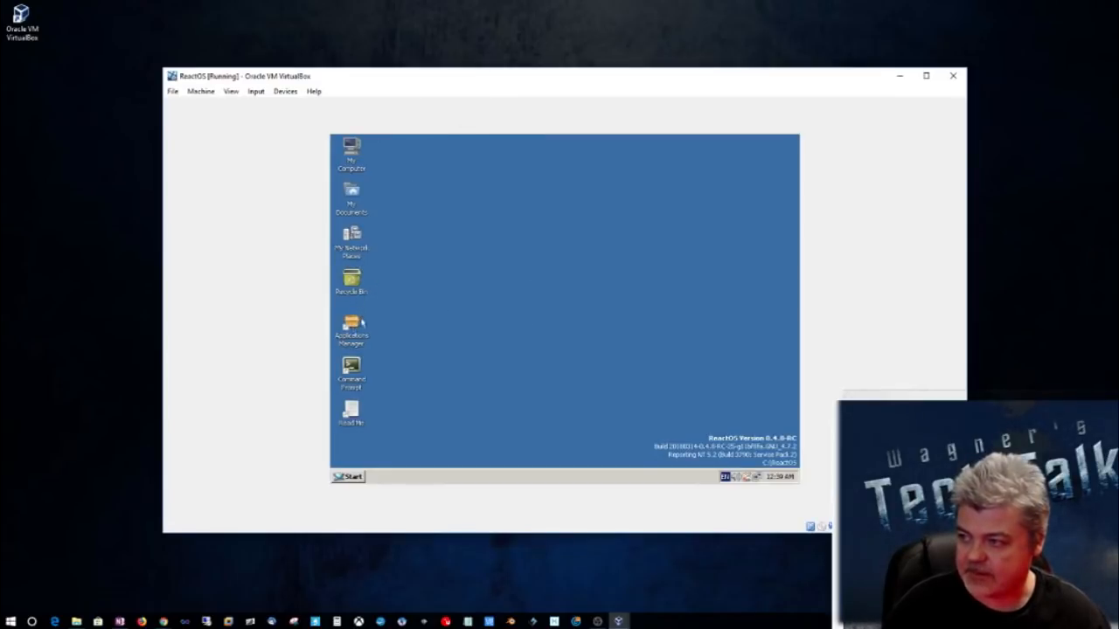
Step: Look at the My Documents folder in ReactOS Explorer and close it
left_click(354, 477)
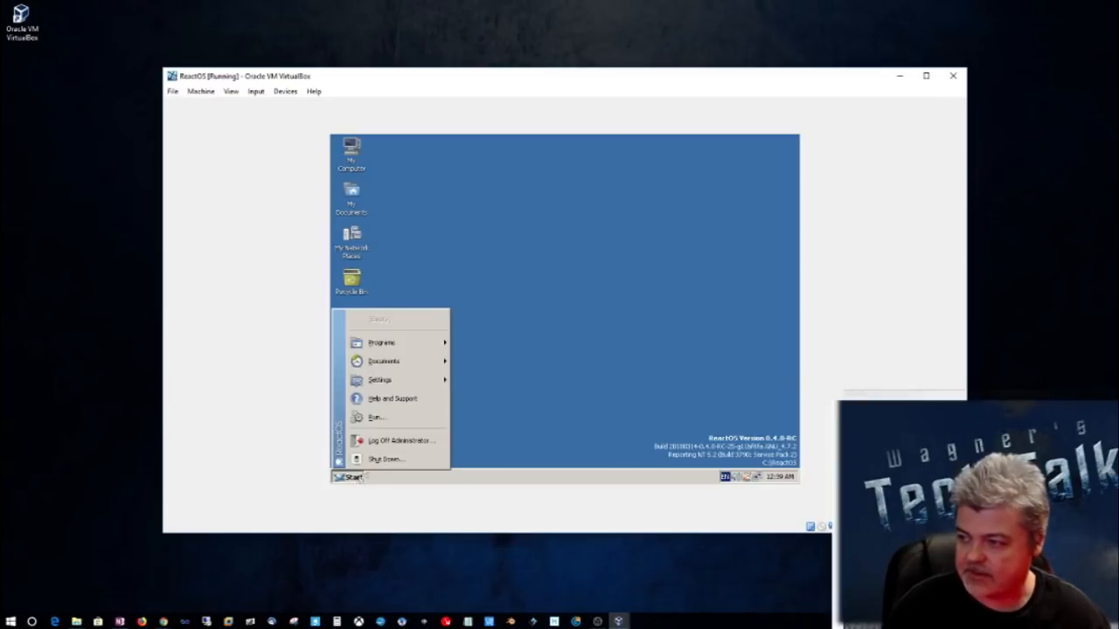
mouse_move(386, 347)
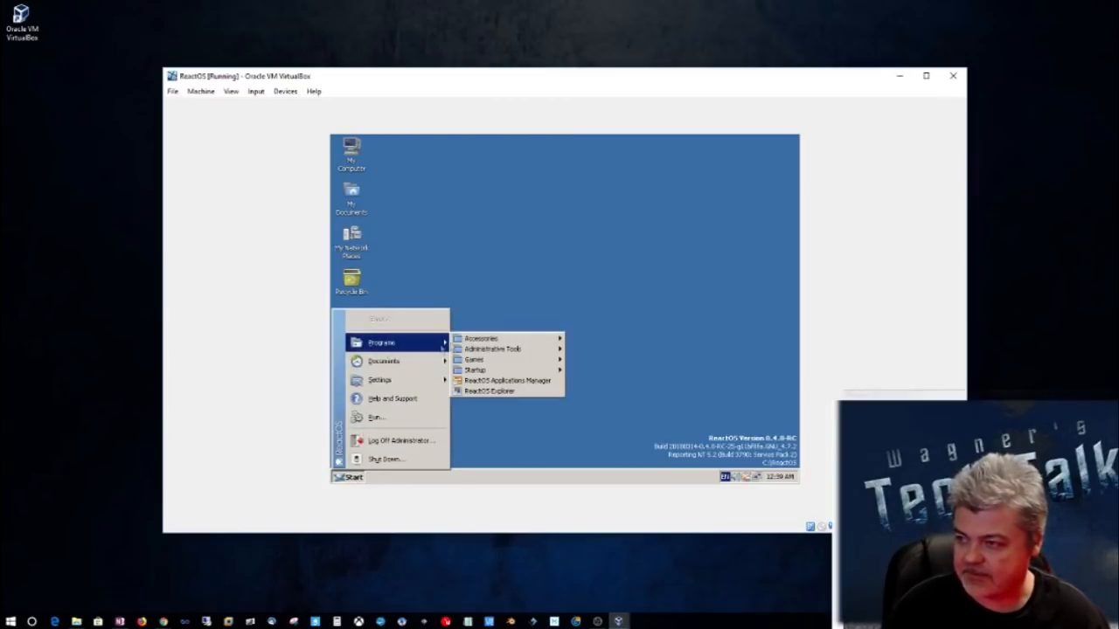
left_click(492, 392)
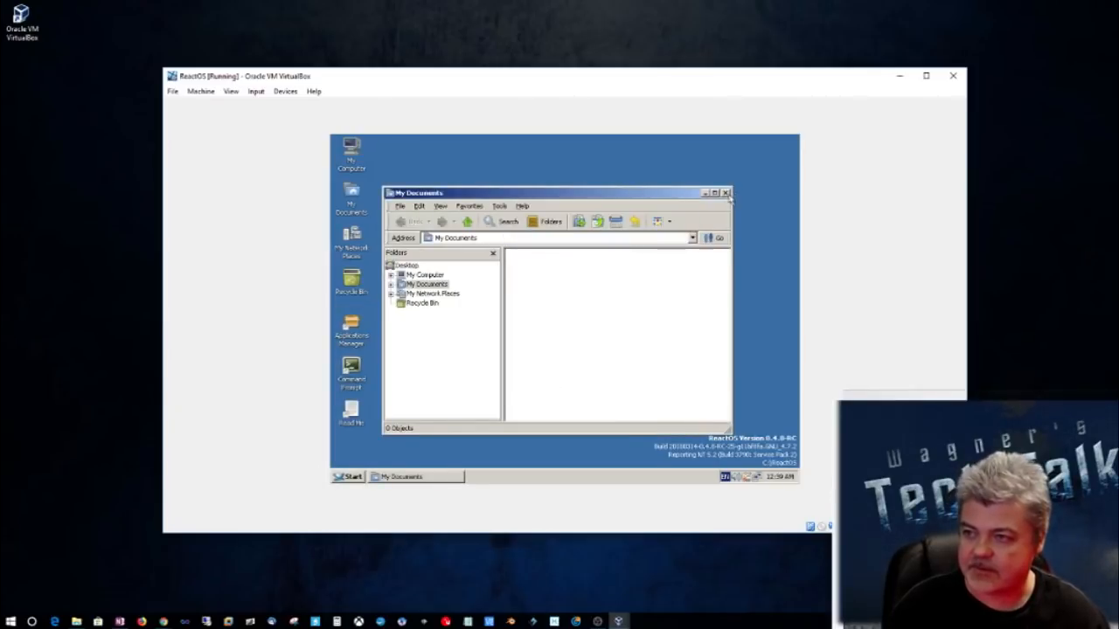
left_click(724, 193)
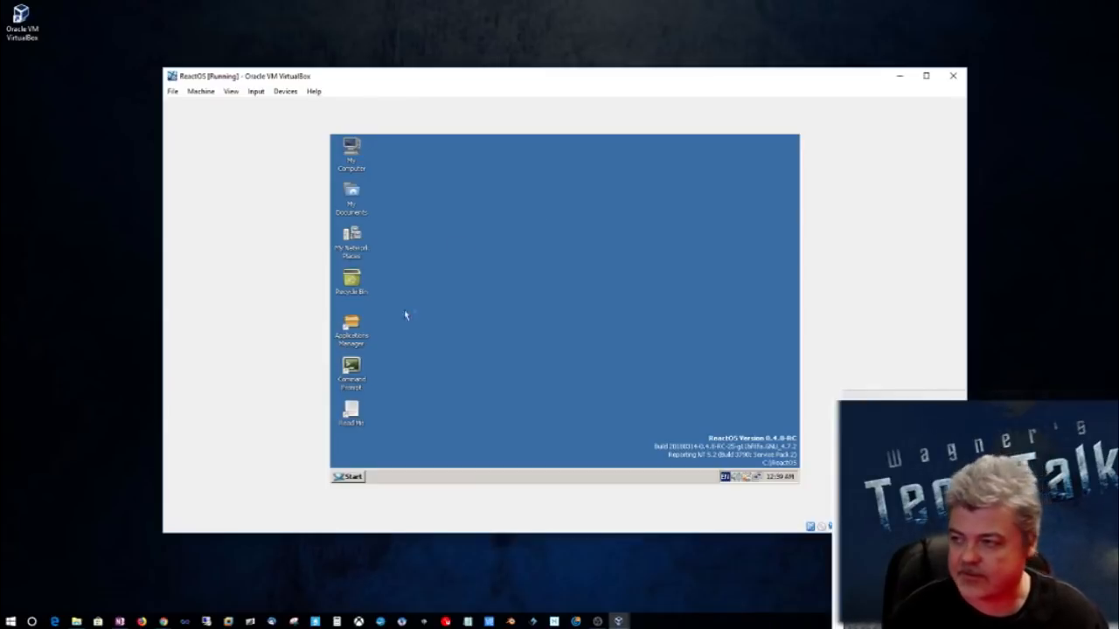
Step: Start installing Mozilla Firefox 48 from the Internet & Network category of the ReactOS Applications Manager
double_click(352, 327)
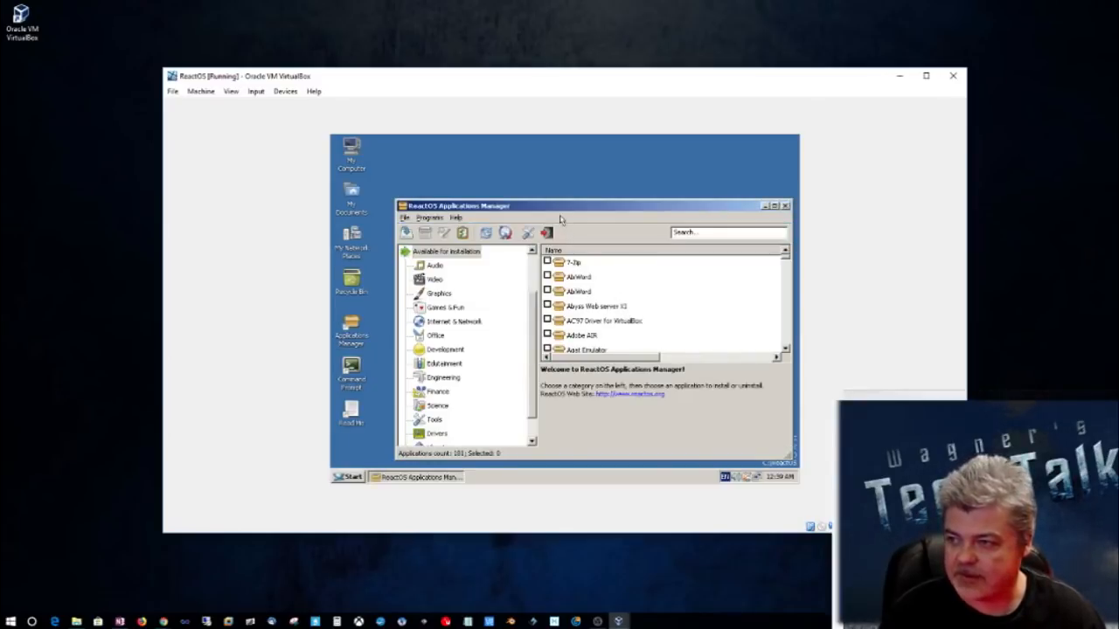
left_click_drag(554, 210, 519, 174)
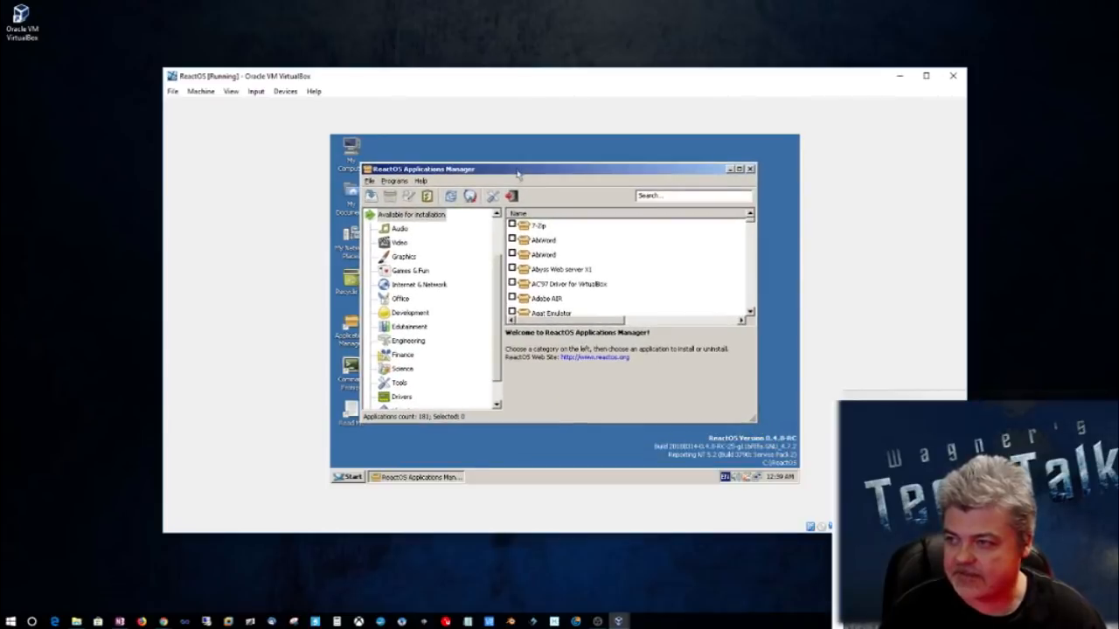
left_click(416, 286)
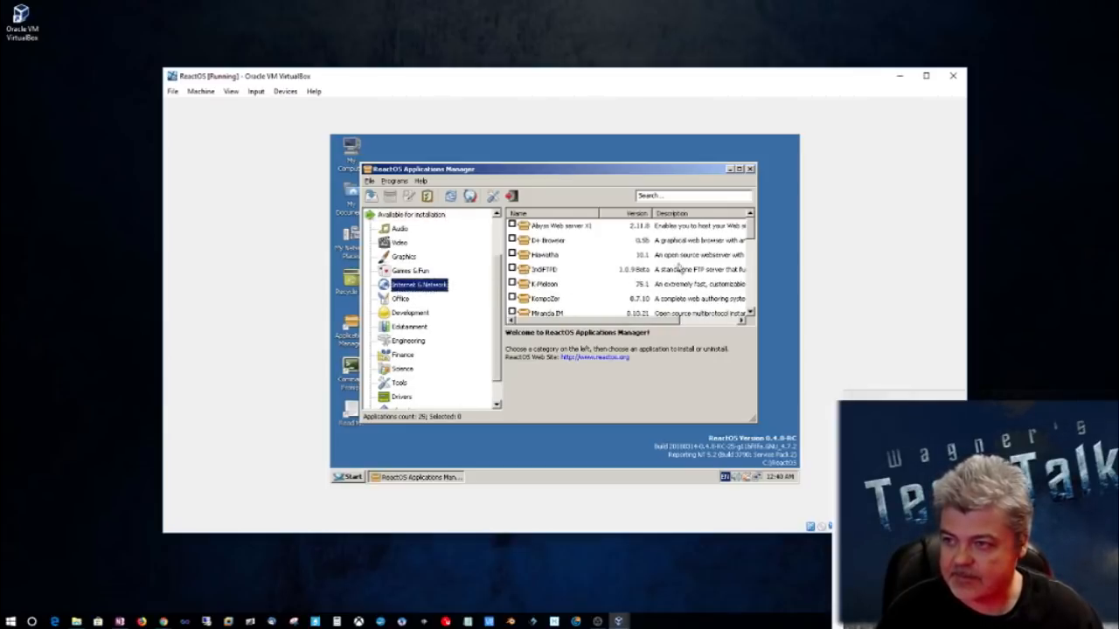
left_click_drag(750, 237, 746, 263)
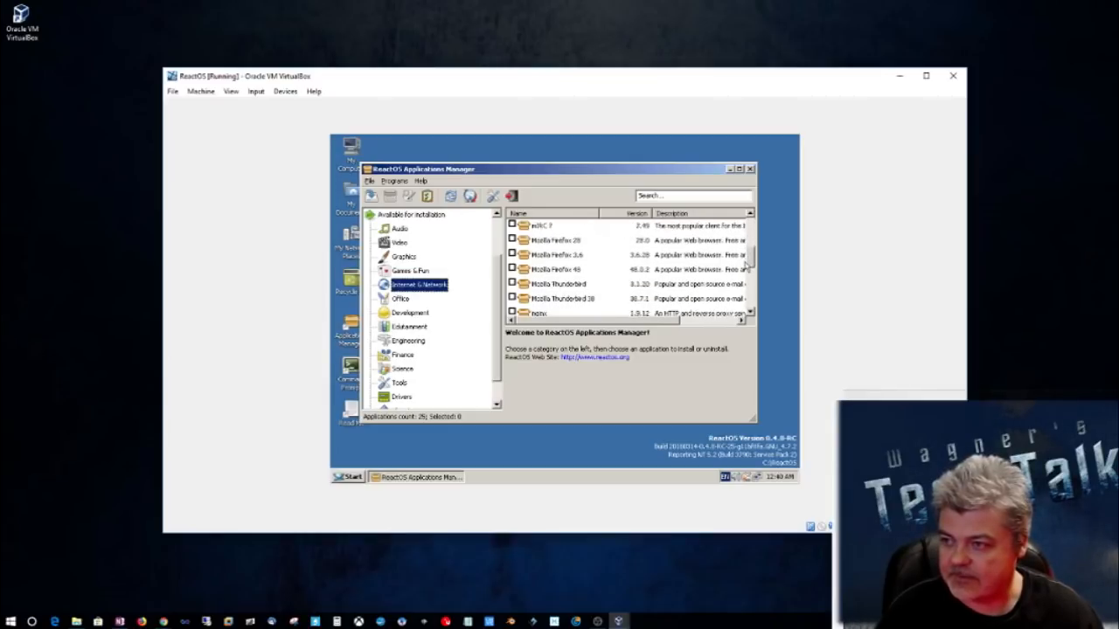
left_click(564, 270)
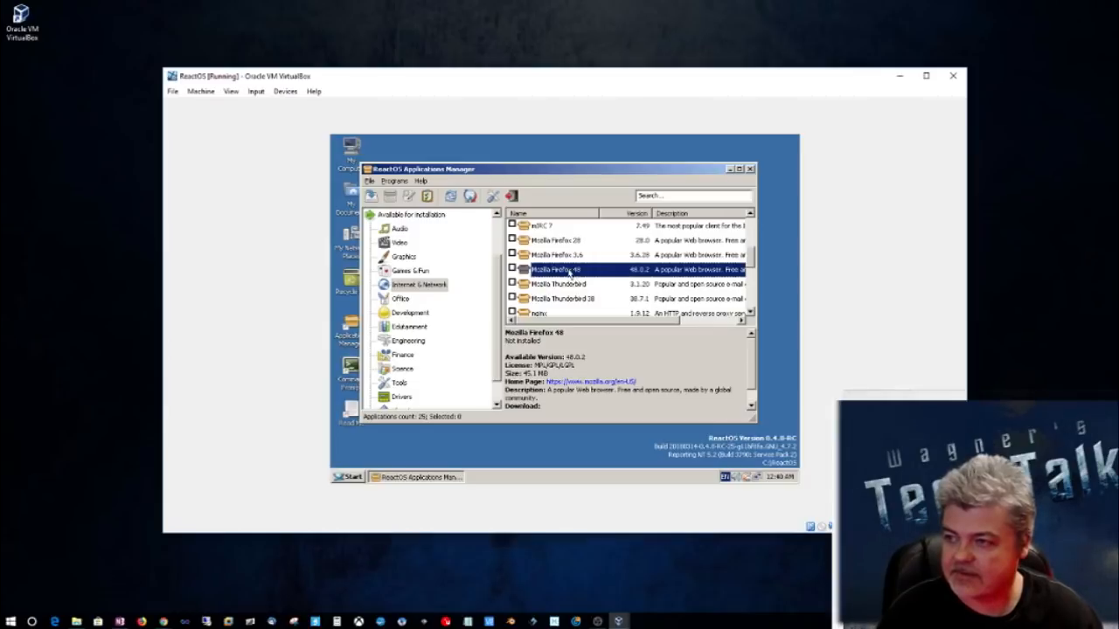
right_click(569, 273)
left_click(589, 278)
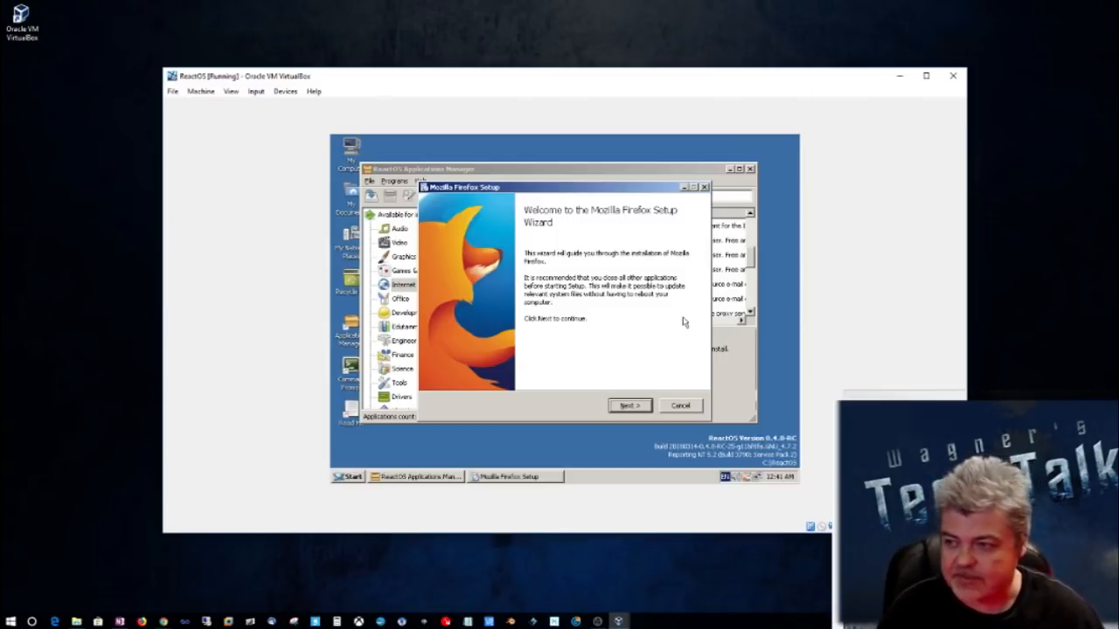
Step: Install Firefox with the Standard setup type and launch it without importing any settings or data
left_click(631, 407)
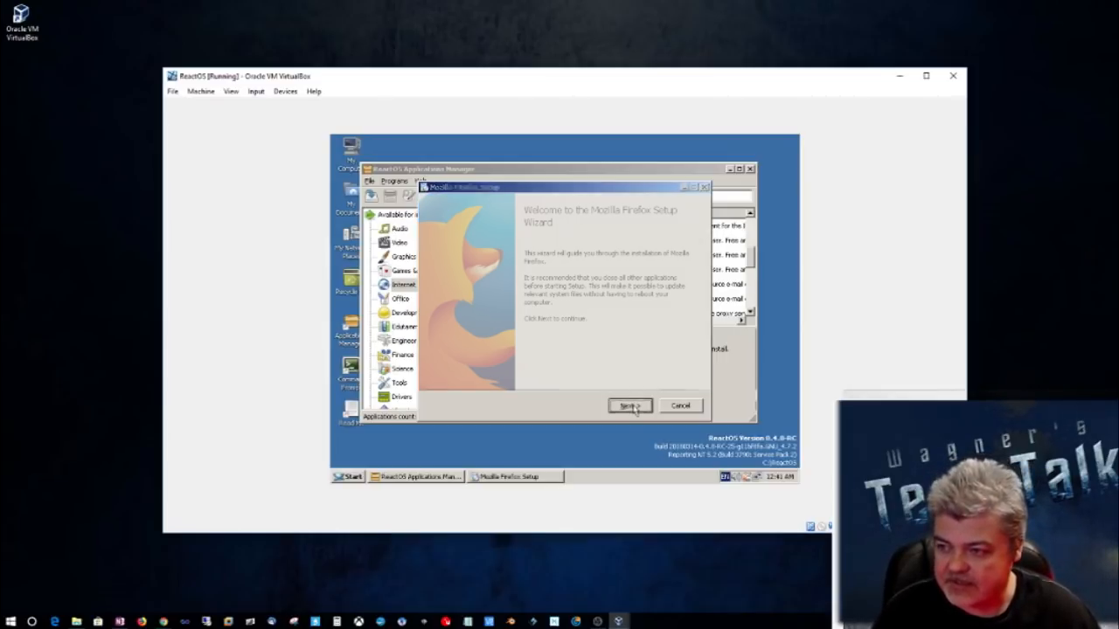
left_click(632, 406)
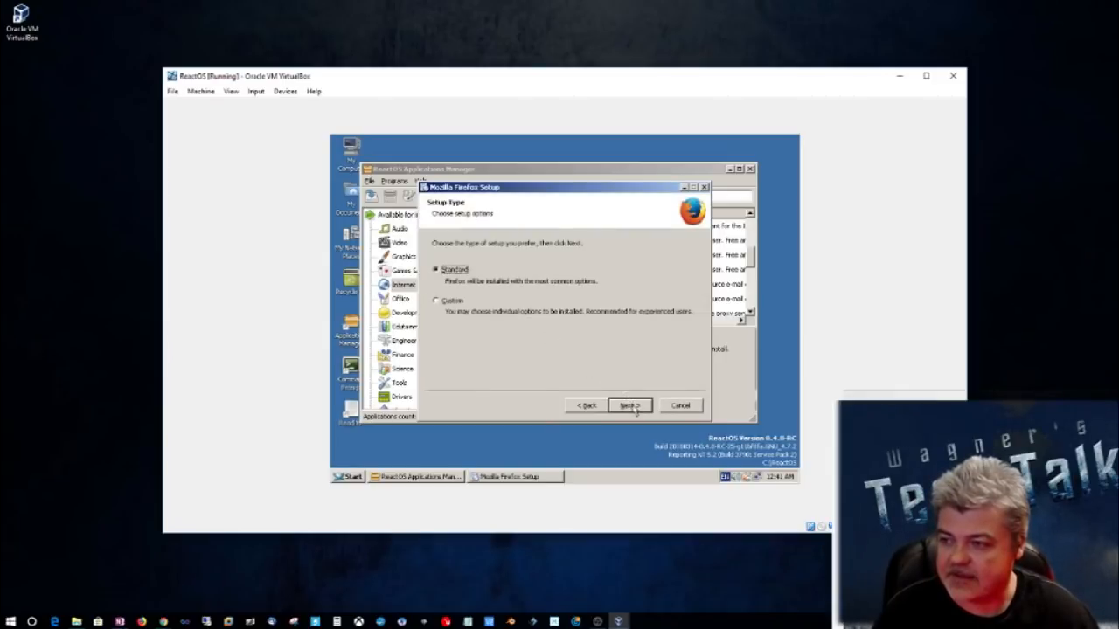
left_click(631, 406)
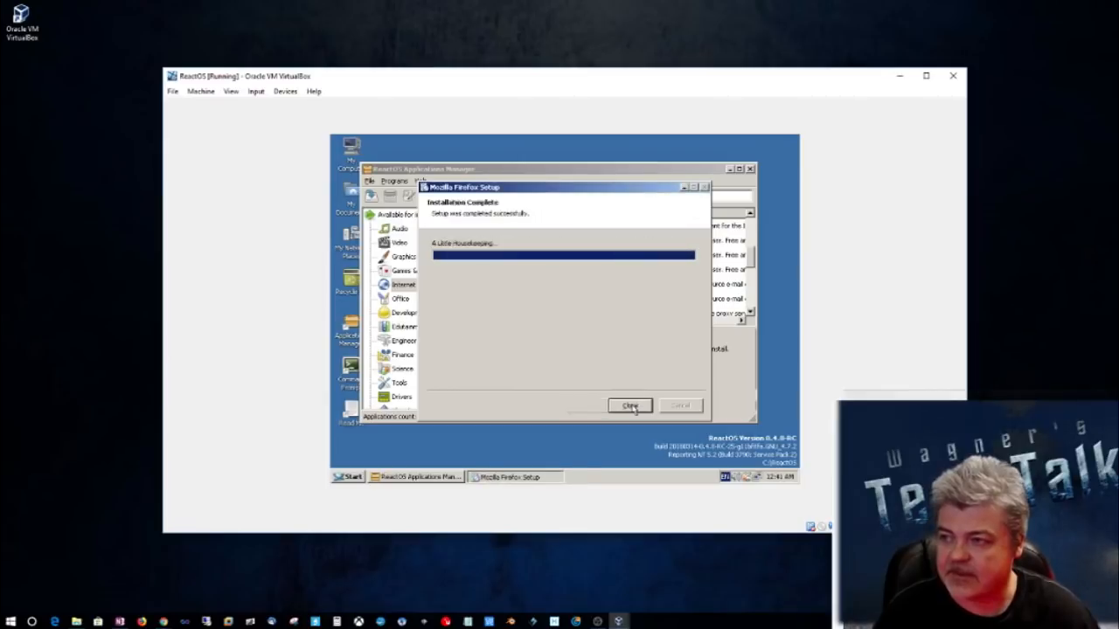
left_click(630, 406)
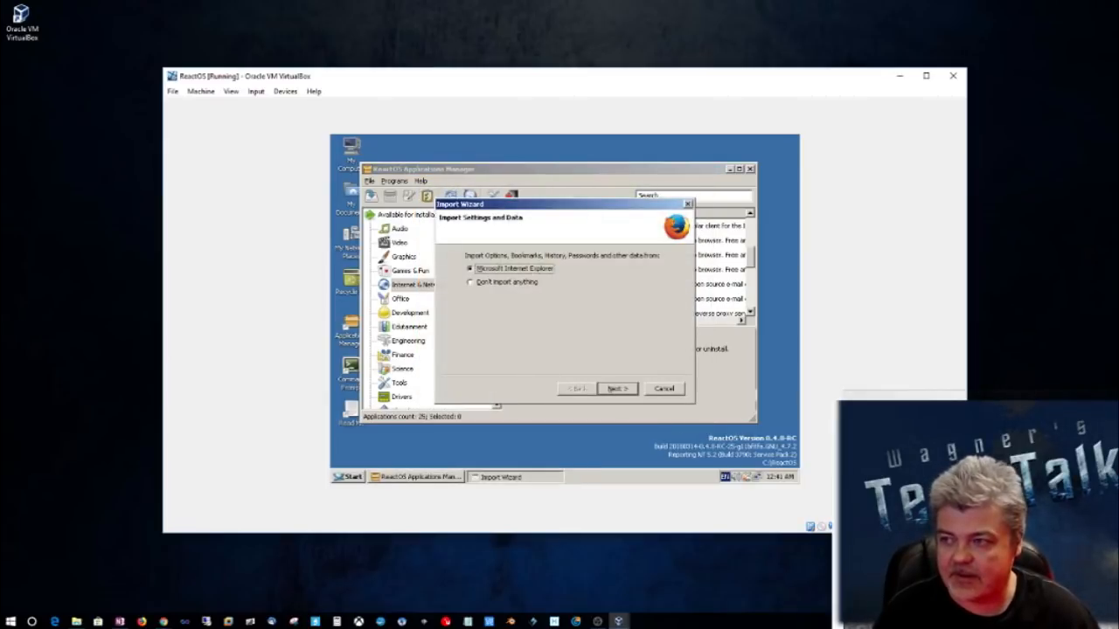
left_click(507, 284)
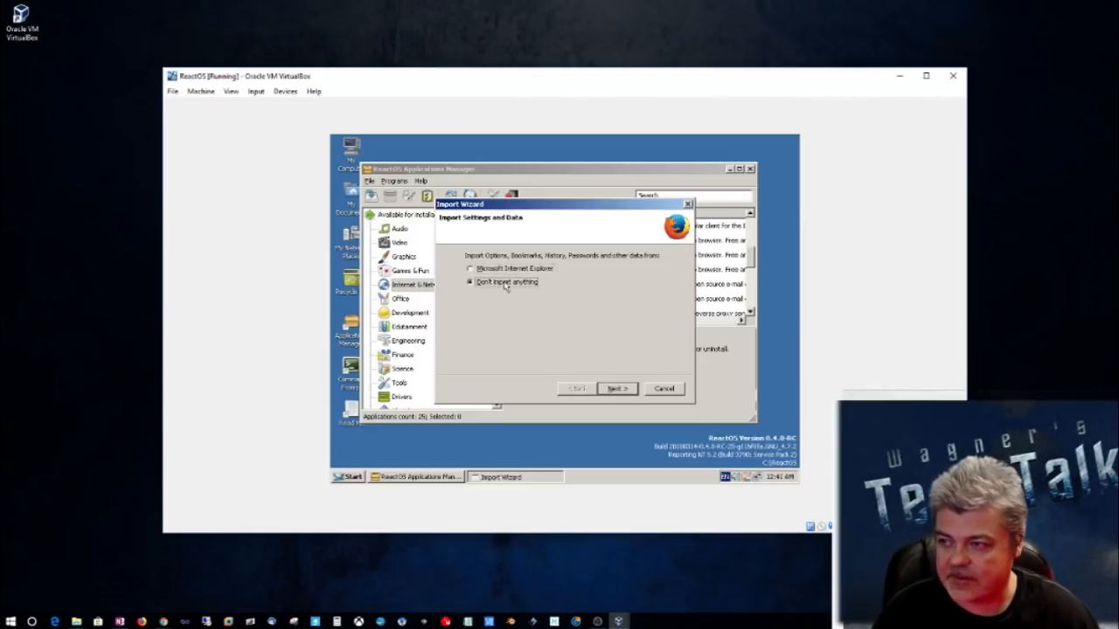
left_click(615, 389)
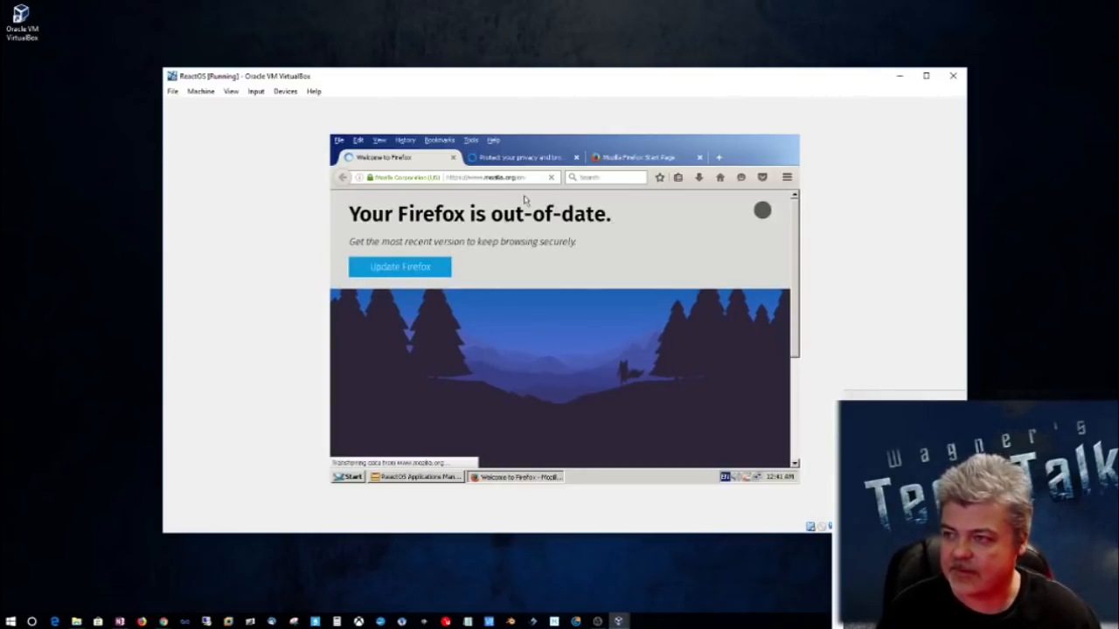
left_click(502, 177)
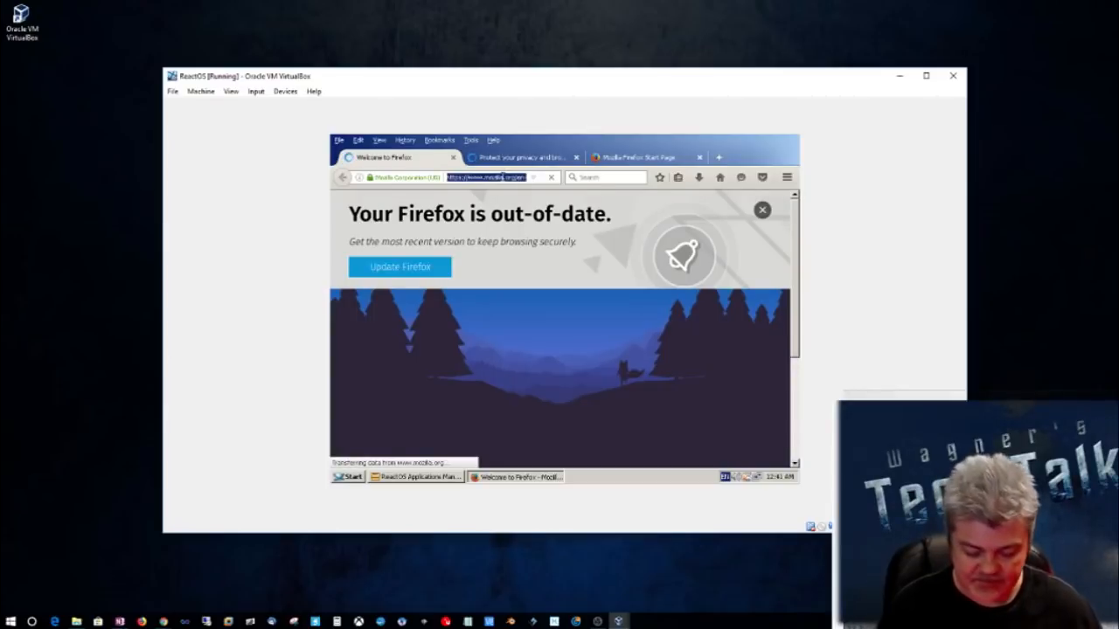
type("www.g")
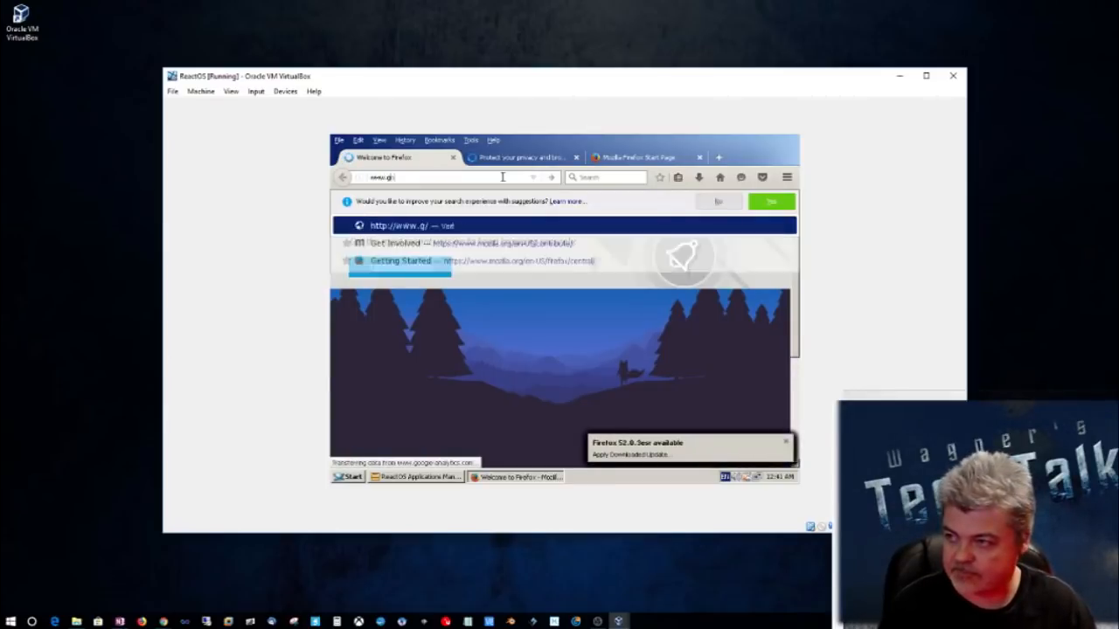
type("oogle.com")
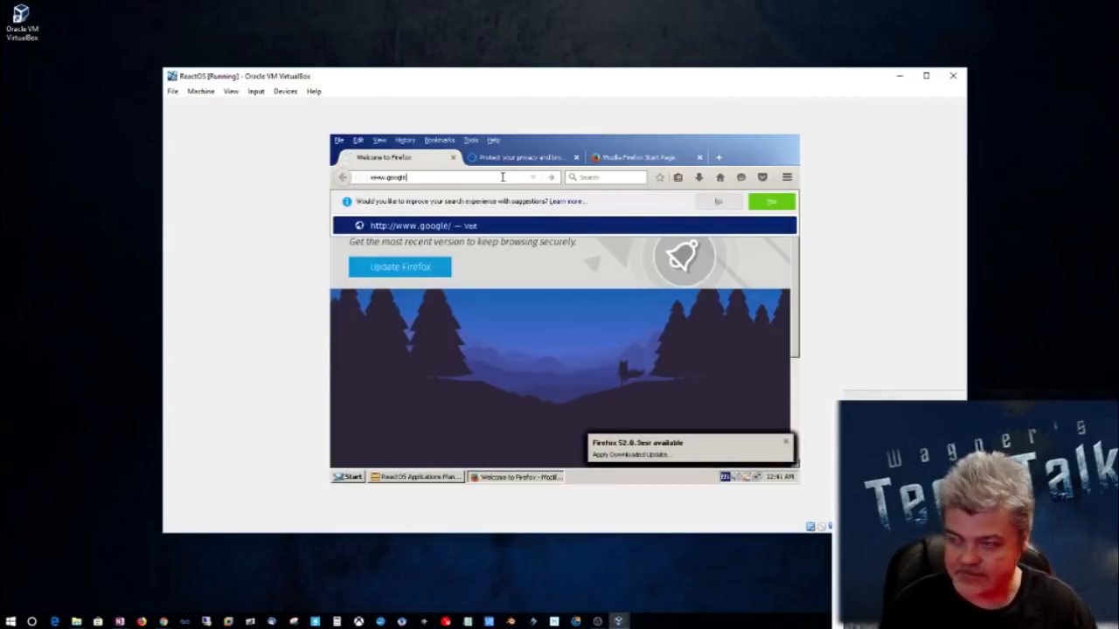
key("Return")
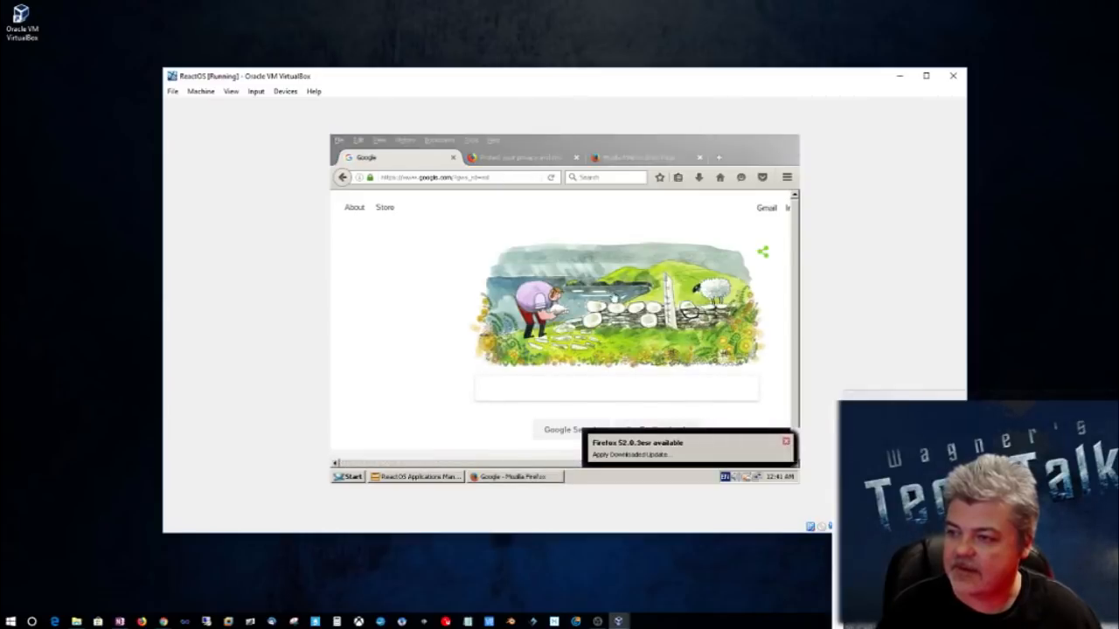
left_click(786, 443)
left_click(423, 179)
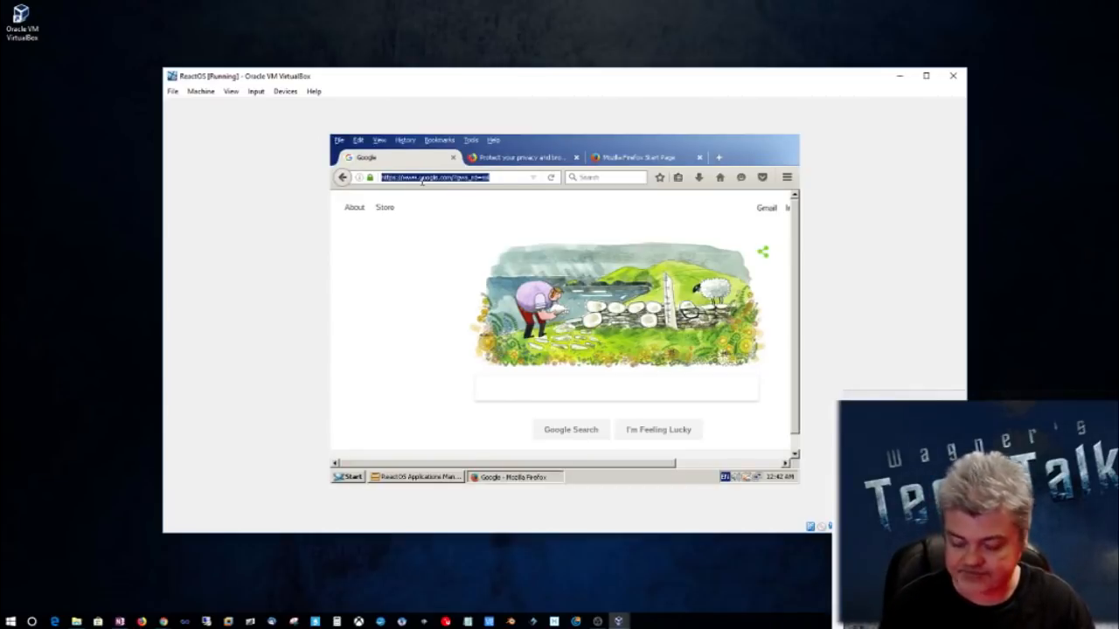
type("www.youtube.com")
key("Return")
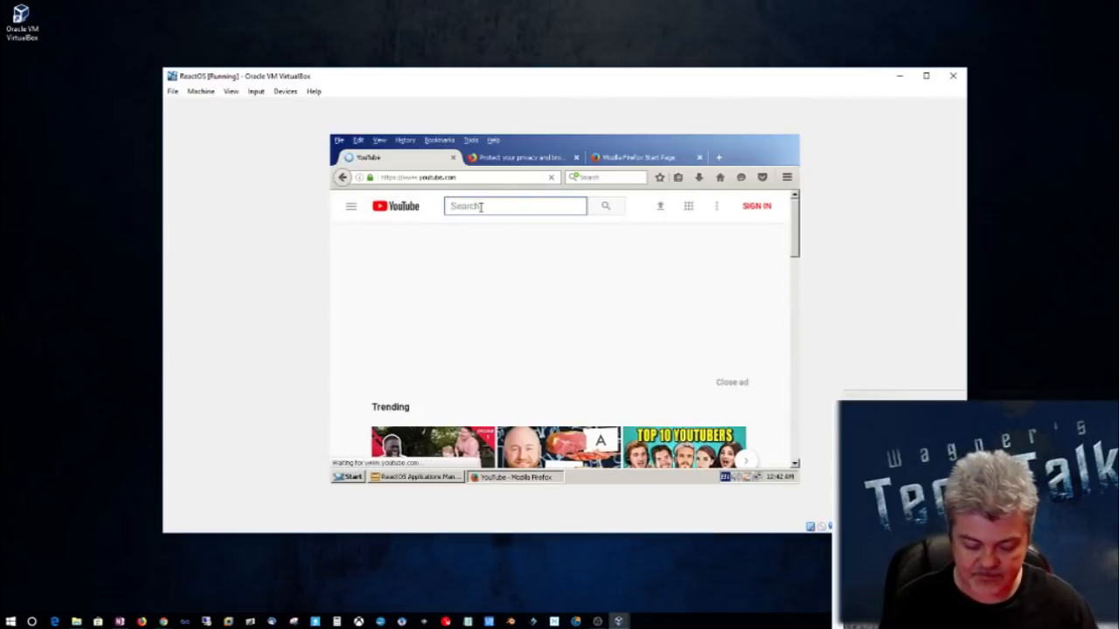
Step: Search YouTube for "wagner's tech talk" and look through the Wagner's TechTalk channel page
type("wagne")
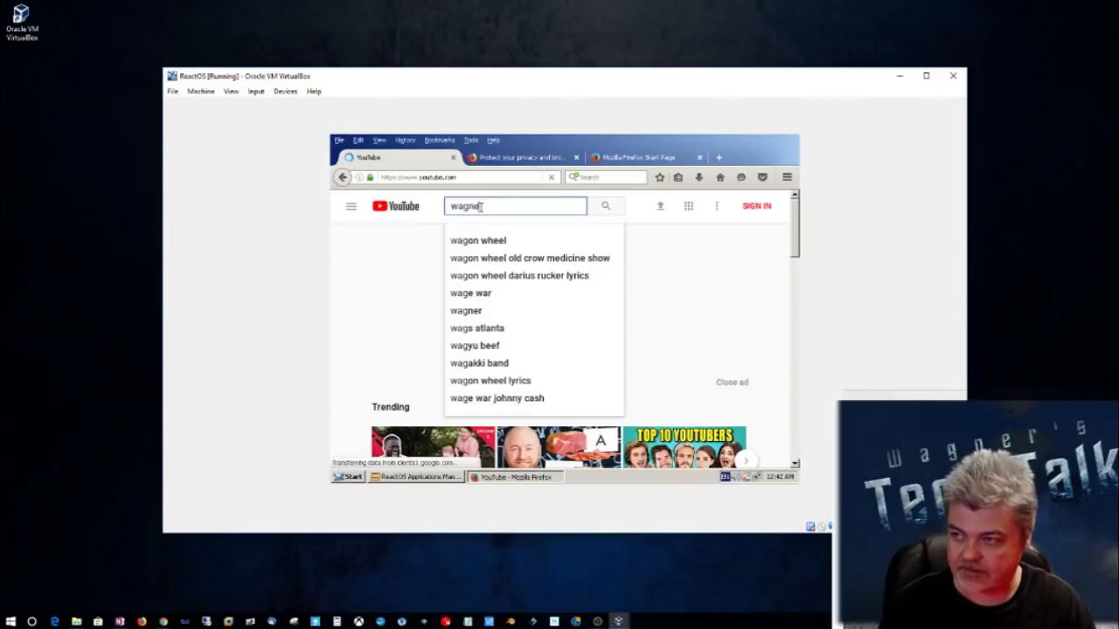
type("r's tech talk")
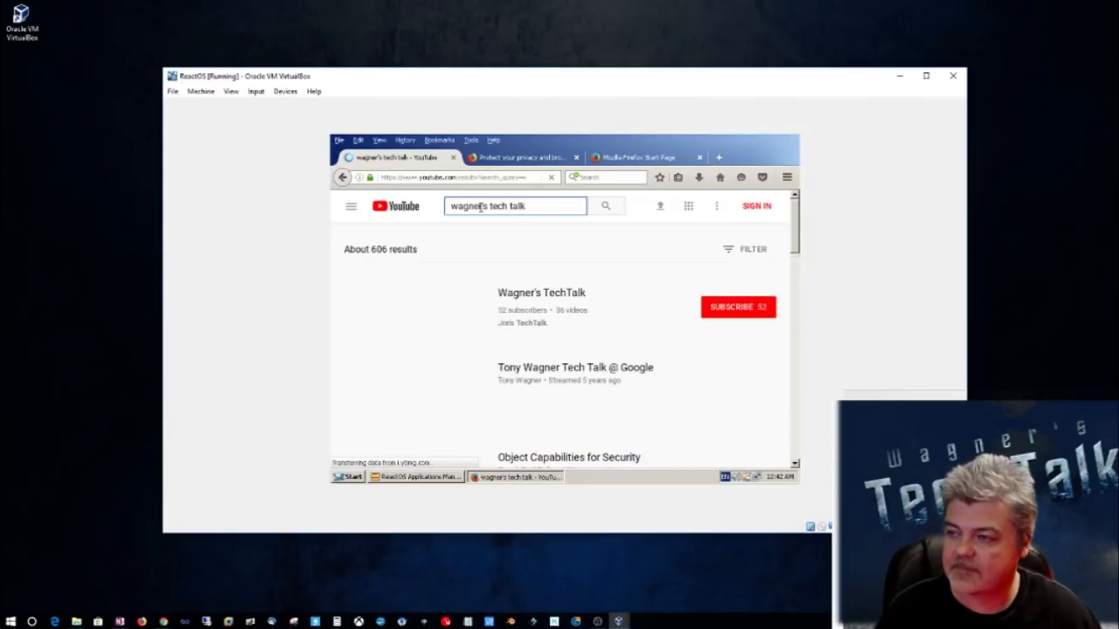
left_click(564, 294)
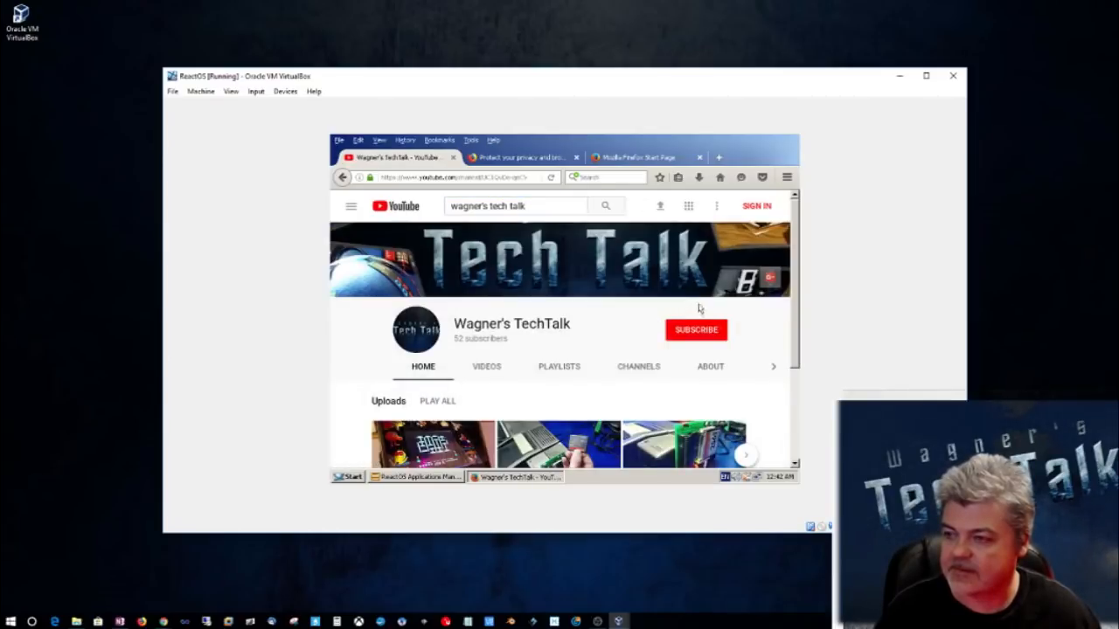
left_click_drag(796, 300, 792, 367)
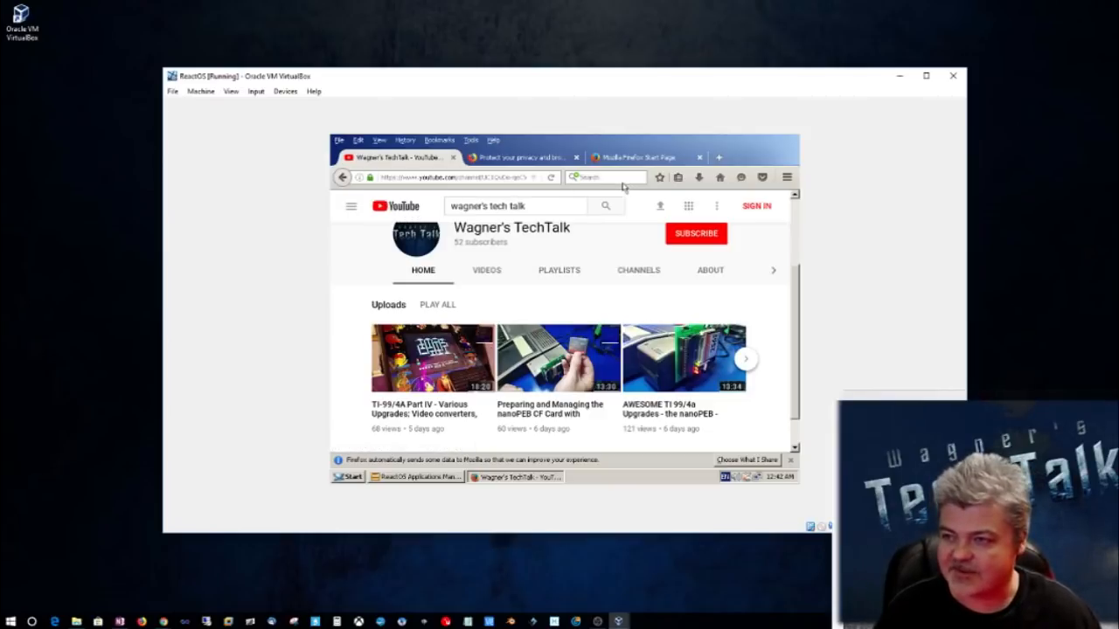
Step: Close all Firefox tabs and minimize the ReactOS Applications Manager to clear the desktop
left_click(452, 158)
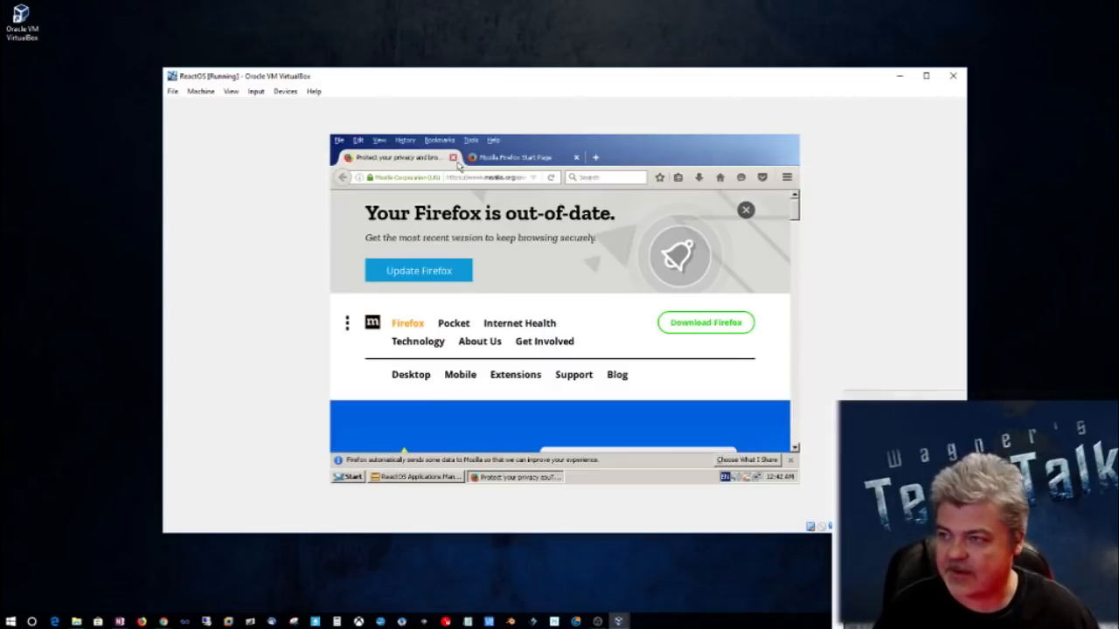
left_click(453, 159)
left_click(453, 158)
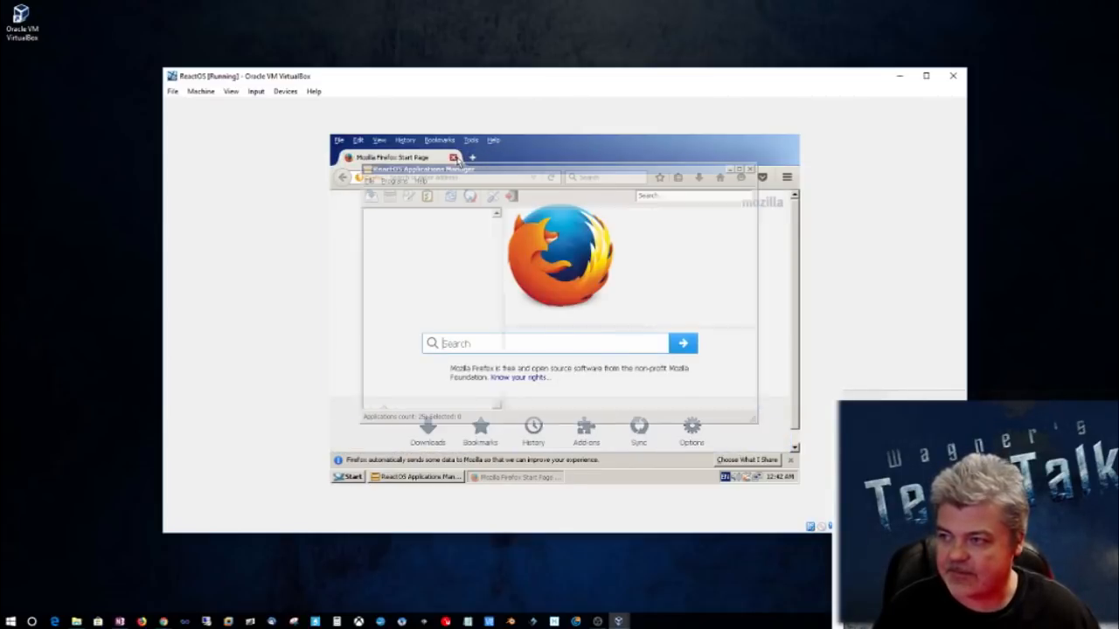
left_click_drag(559, 179, 610, 205)
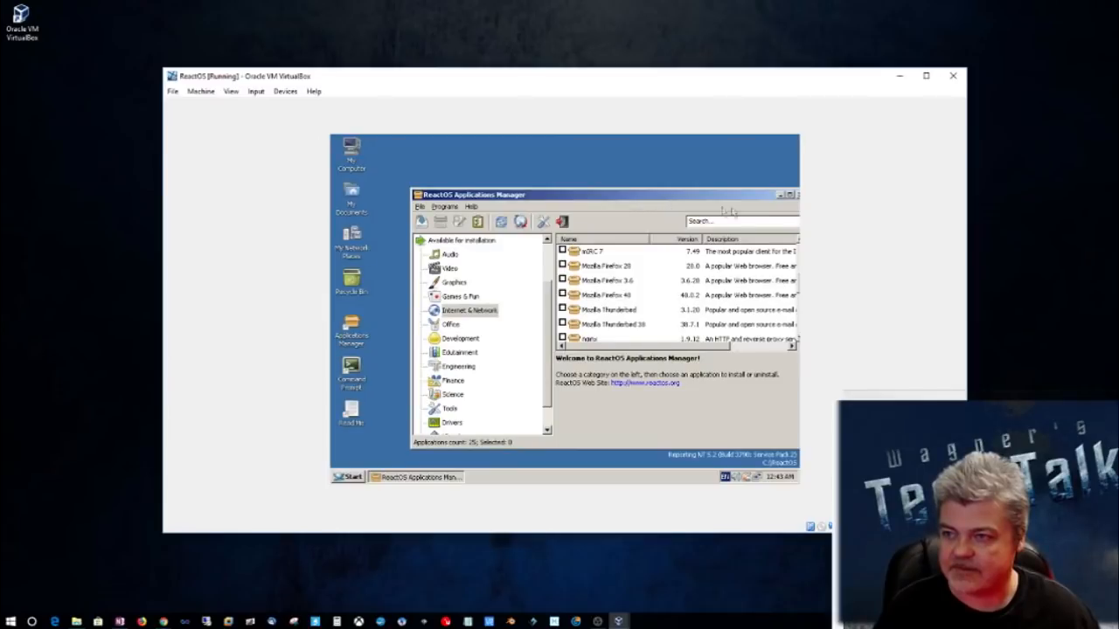
left_click(782, 196)
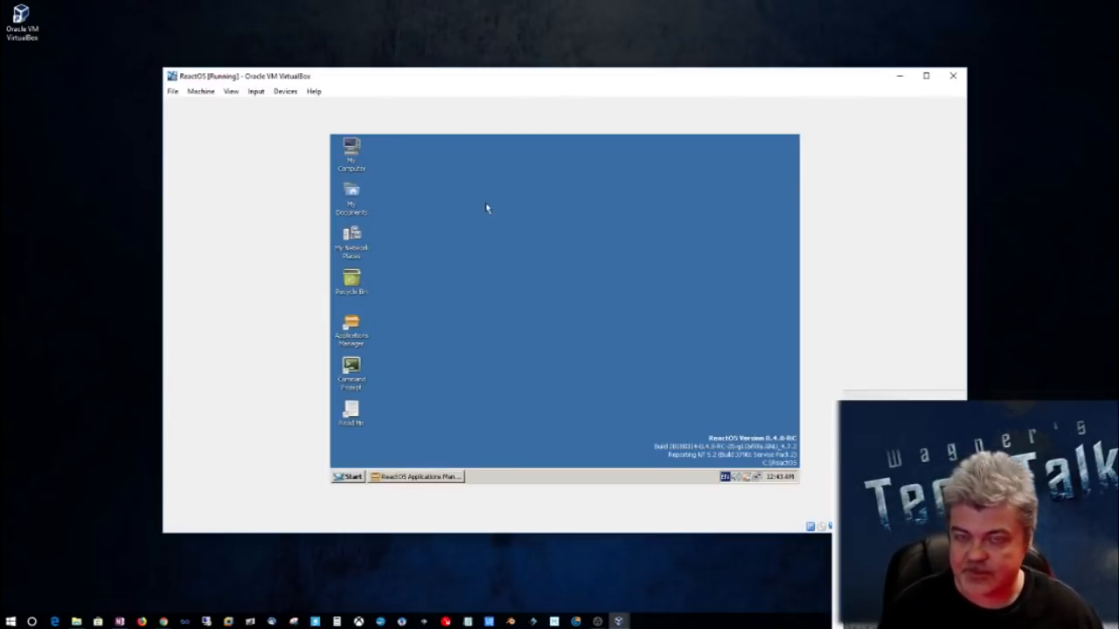
Step: Insert the VirtualBox Guest Additions CD image into the running ReactOS machine
left_click(256, 91)
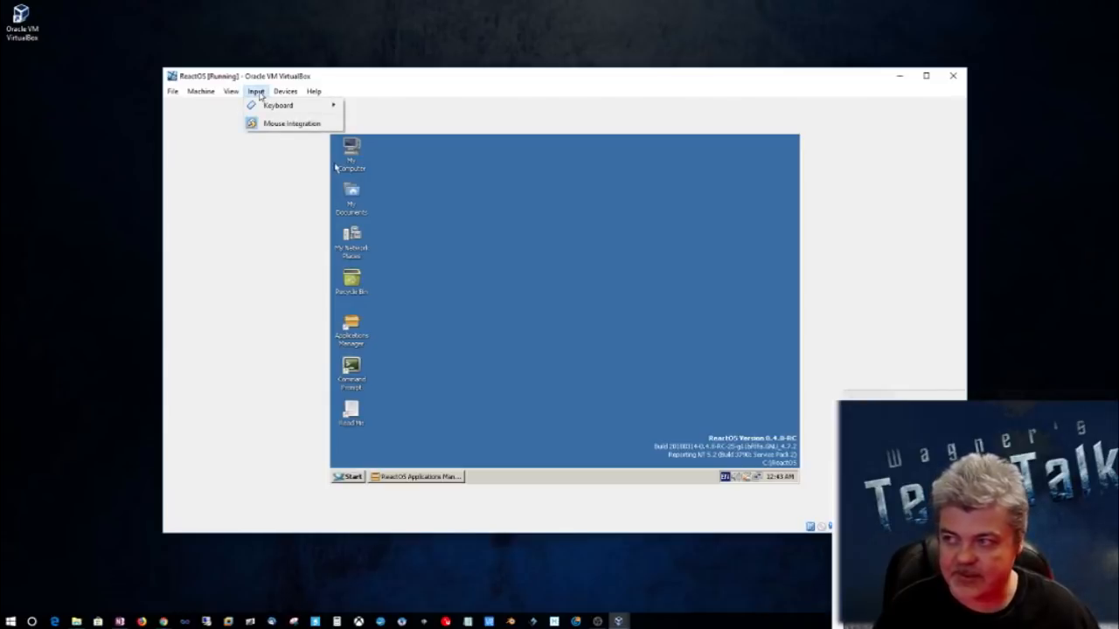
mouse_move(241, 93)
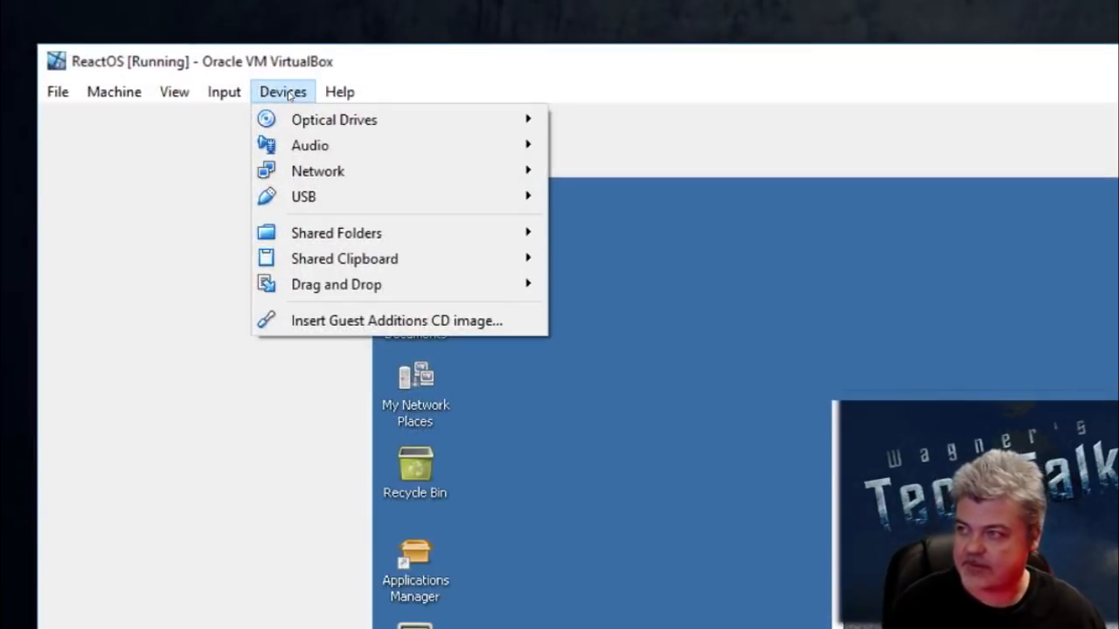
mouse_move(289, 105)
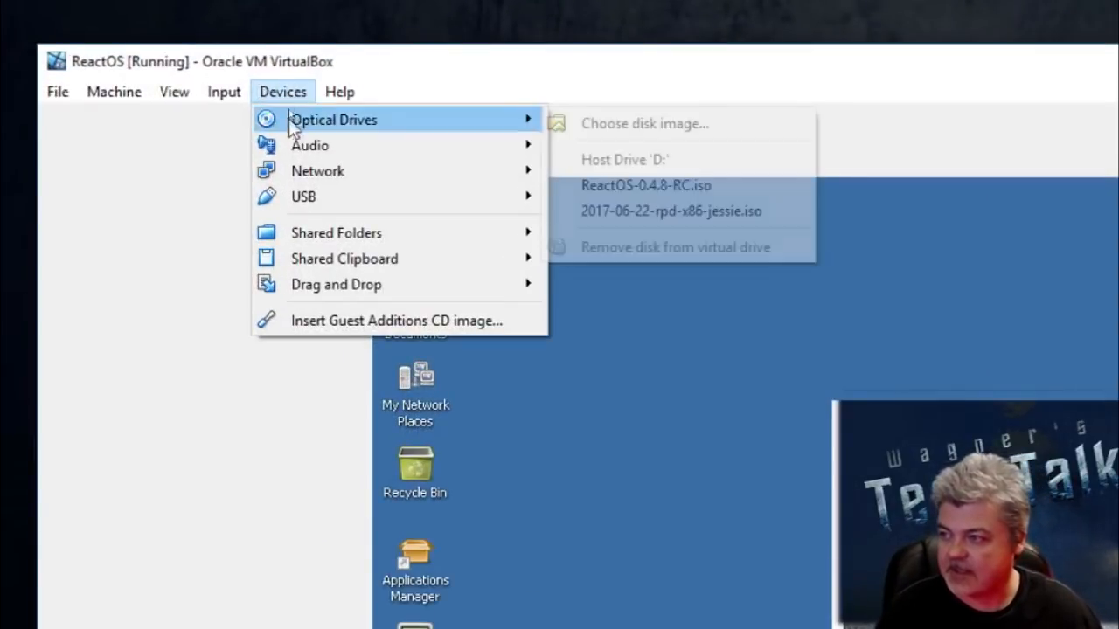
left_click(332, 320)
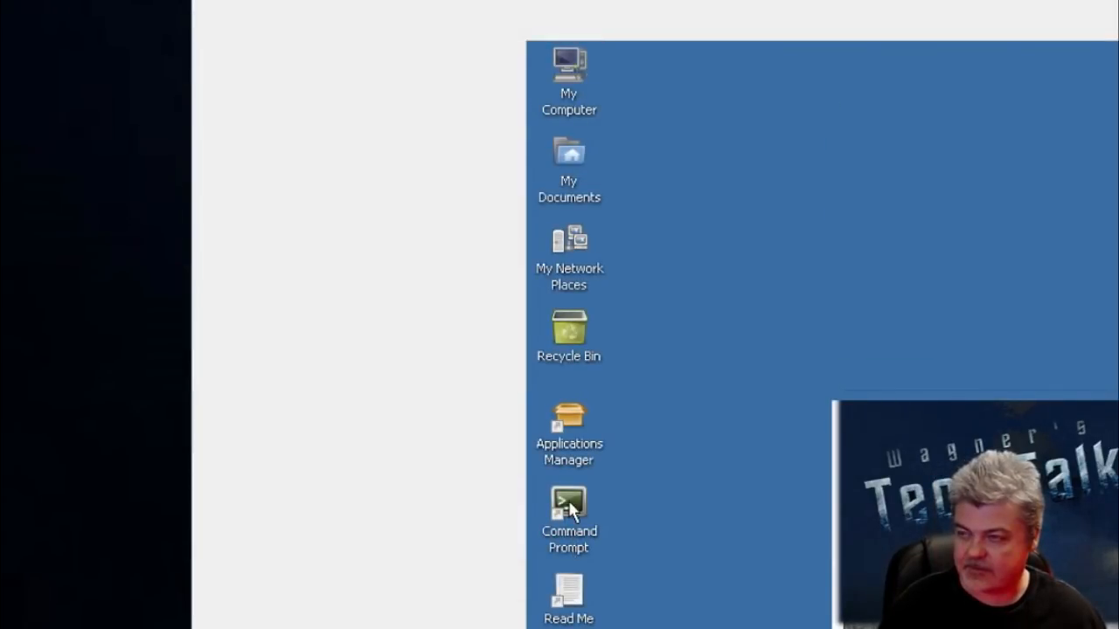
Step: Run VBoxWindowsAdditions.exe from the VBox_GAs_5.2.8 (D:) drive in My Computer
left_click(572, 81)
double_click(573, 111)
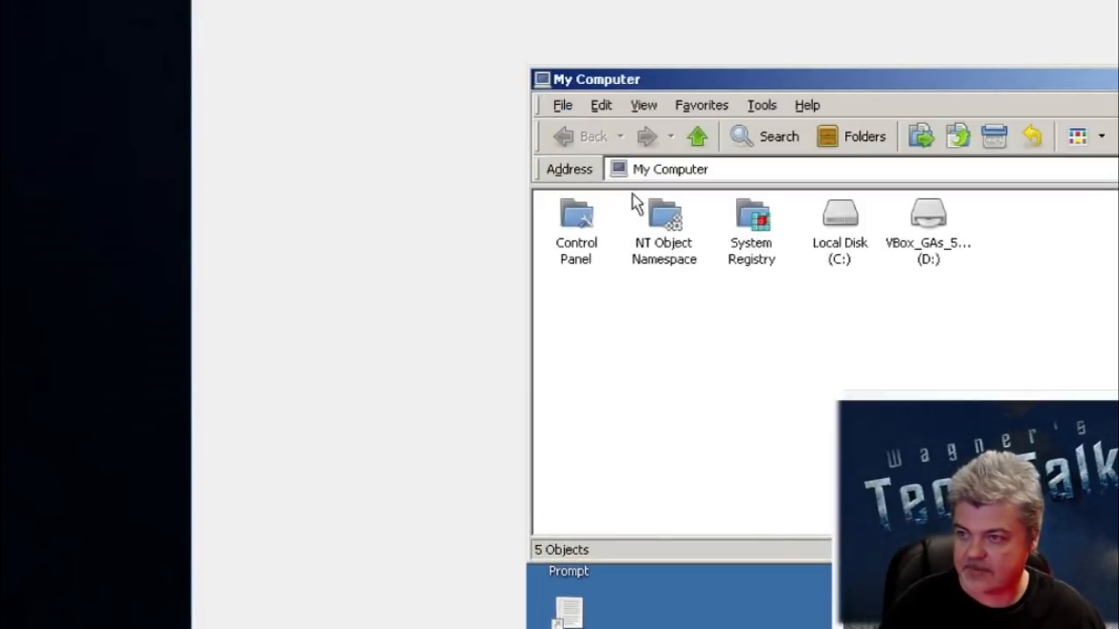
left_click(929, 241)
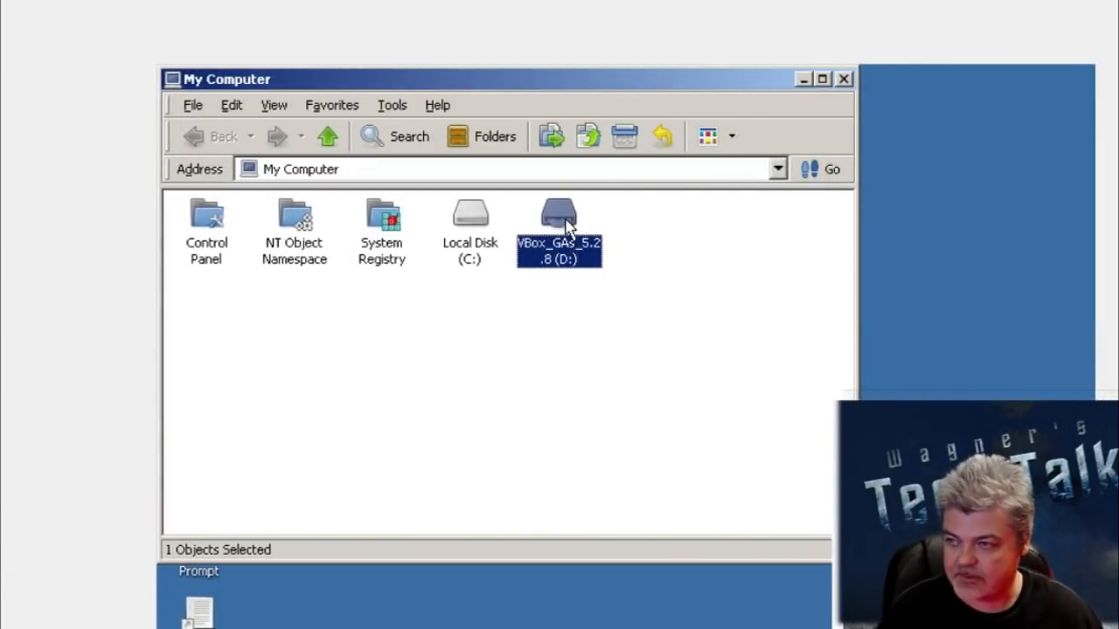
double_click(566, 226)
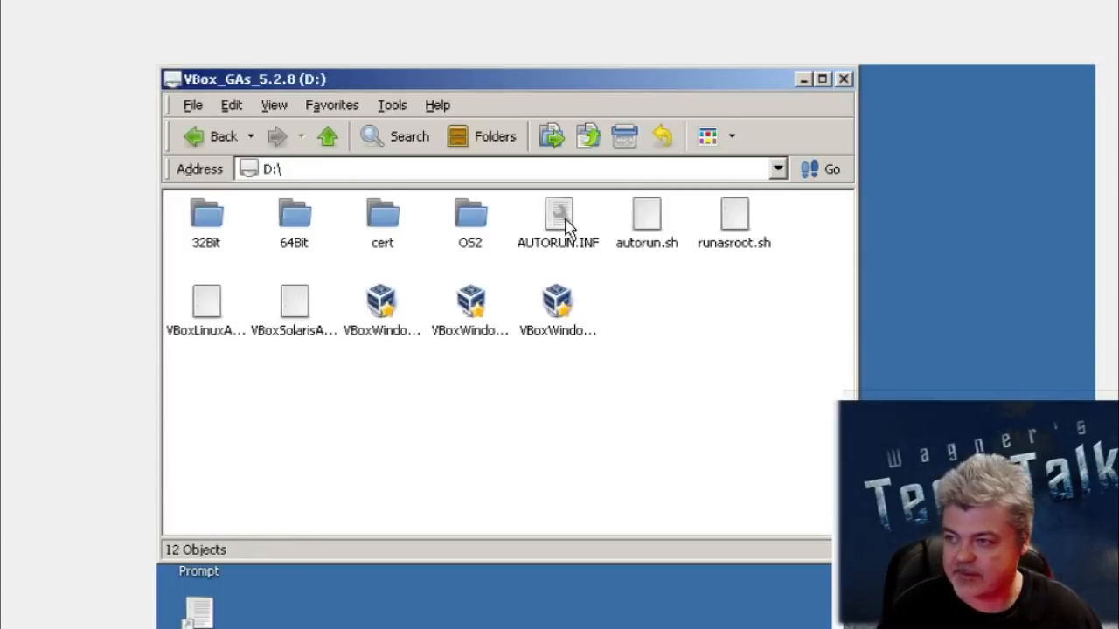
left_click(564, 320)
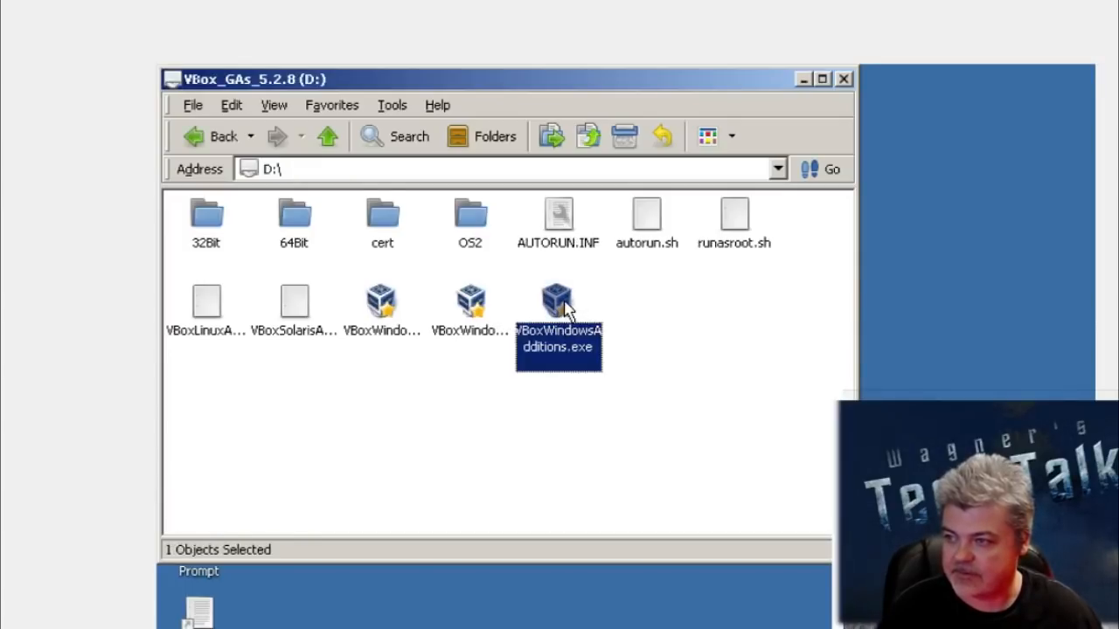
double_click(563, 306)
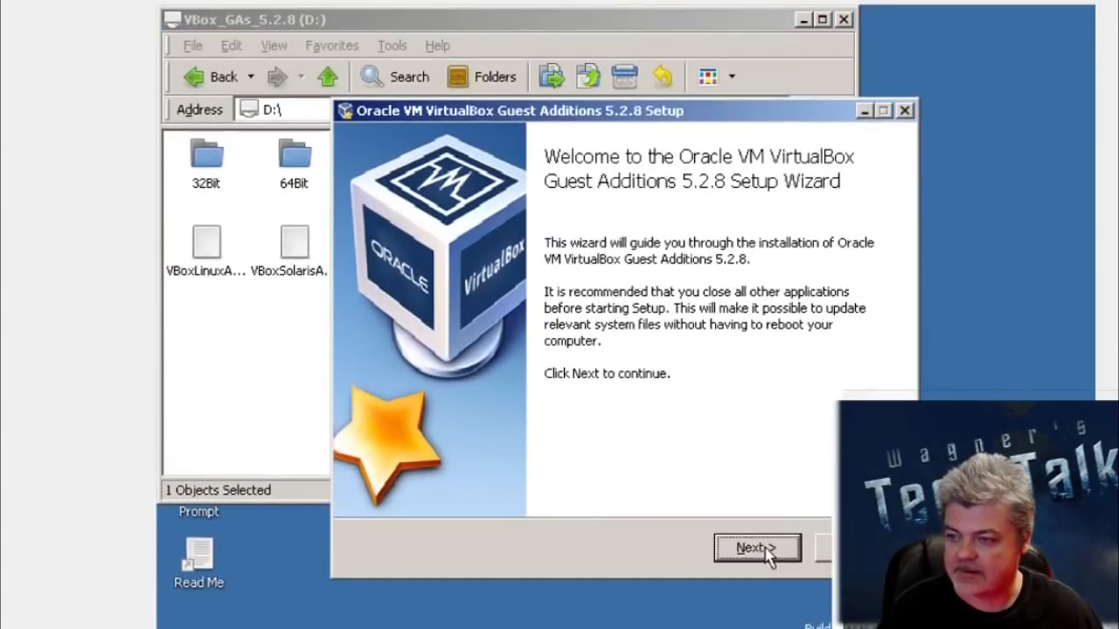
Step: Install Guest Additions 5.2.8 in the default destination folder and finish the setup with an immediate reboot
left_click(765, 609)
left_click(766, 551)
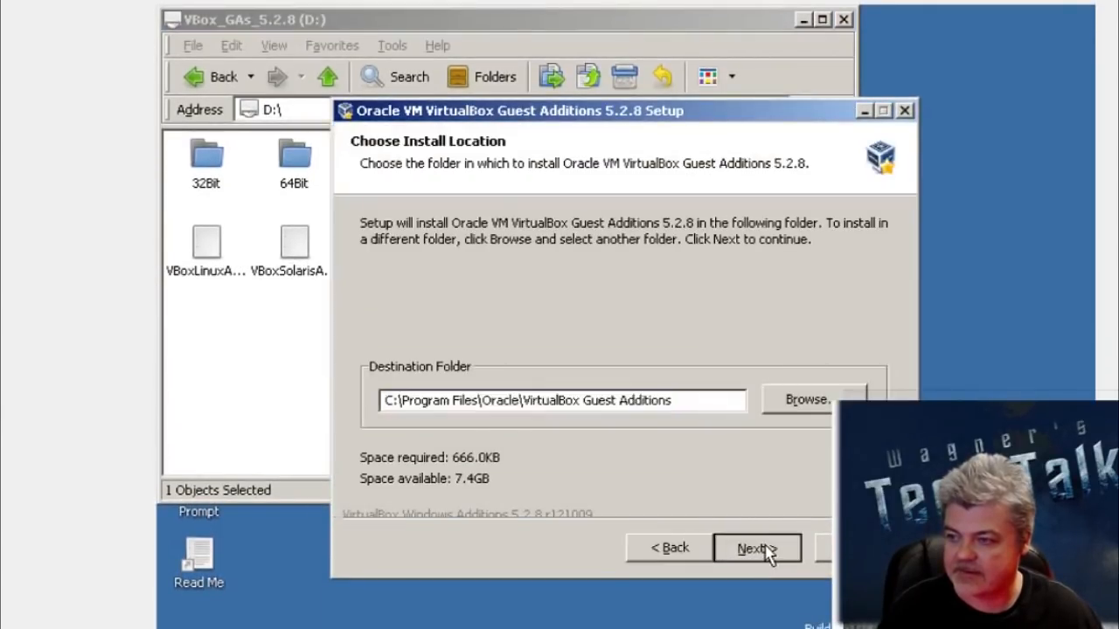
left_click(765, 551)
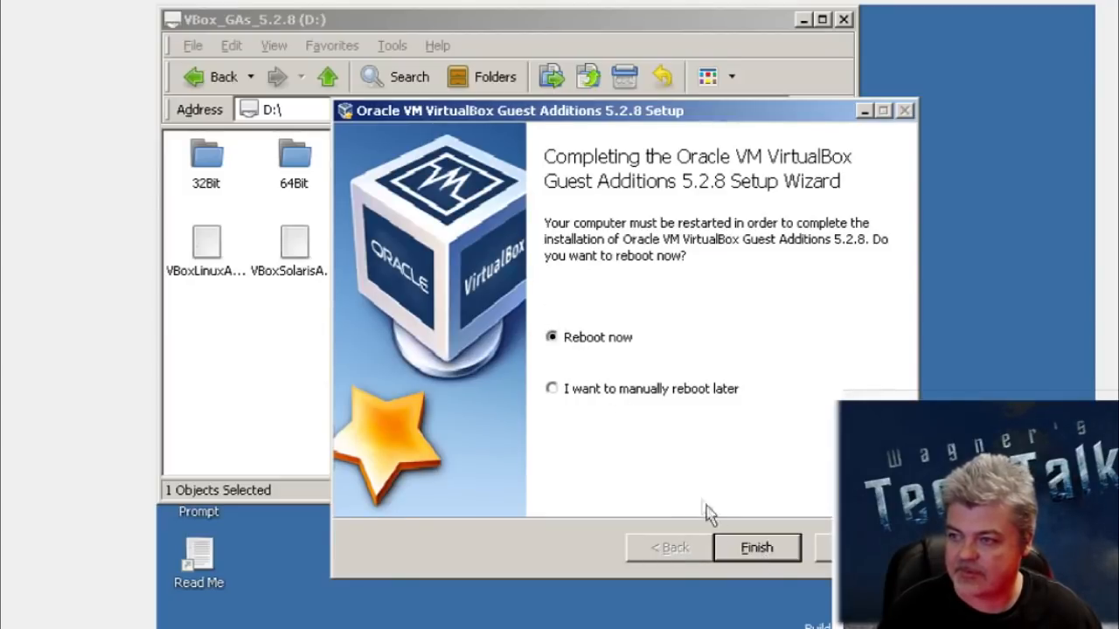
left_click(750, 544)
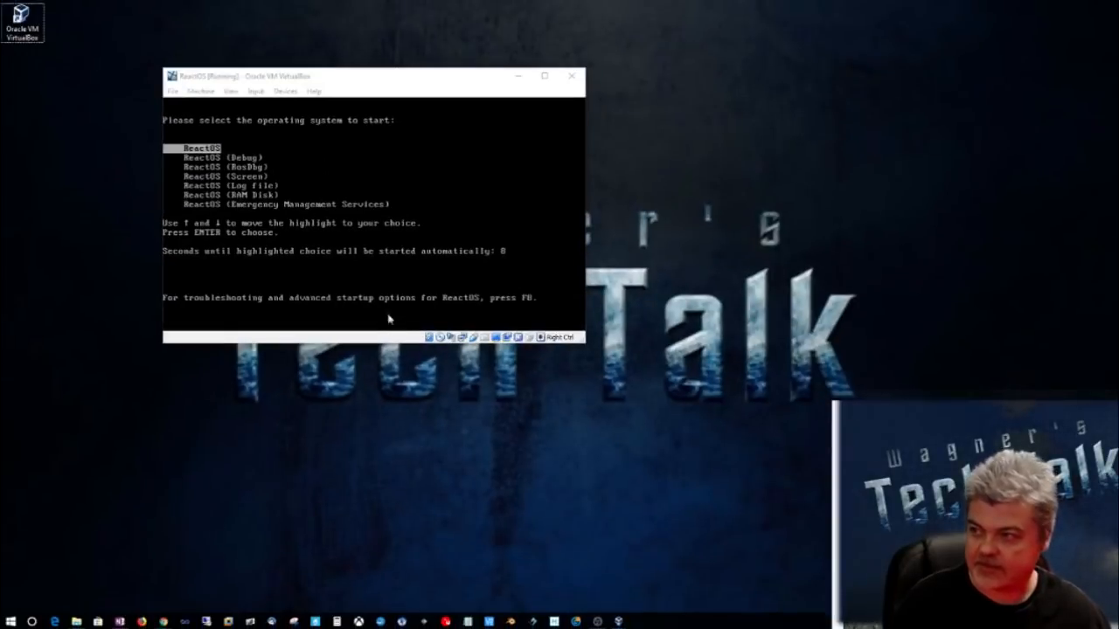
Step: Boot the standard ReactOS entry with the mouse captured and let the hardware wizard install the multimedia audio driver automatically
left_click(384, 278)
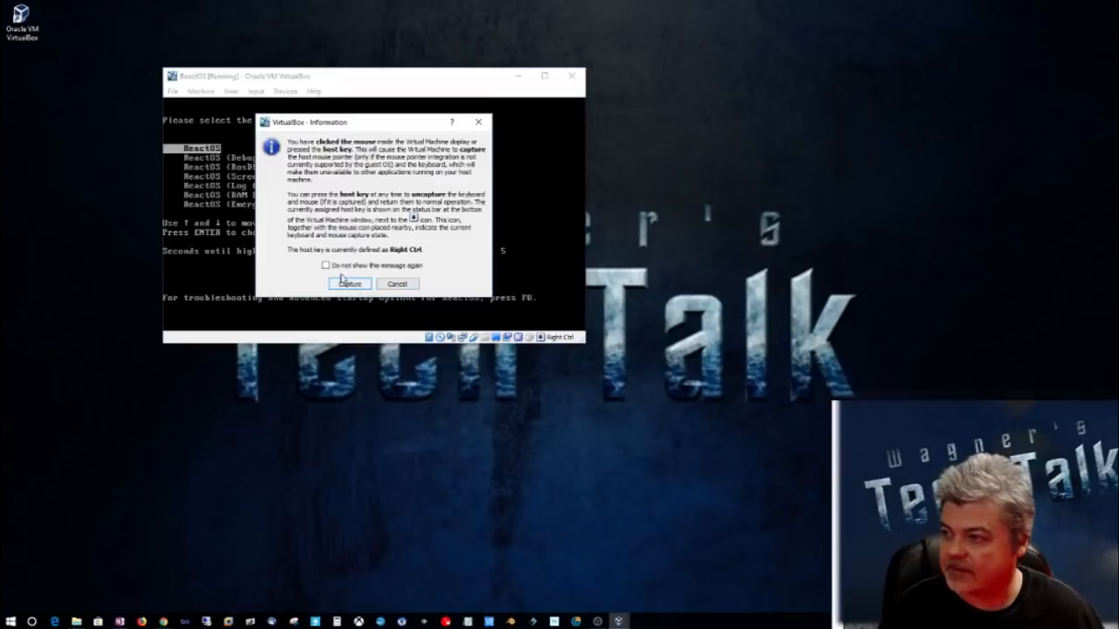
left_click(348, 284)
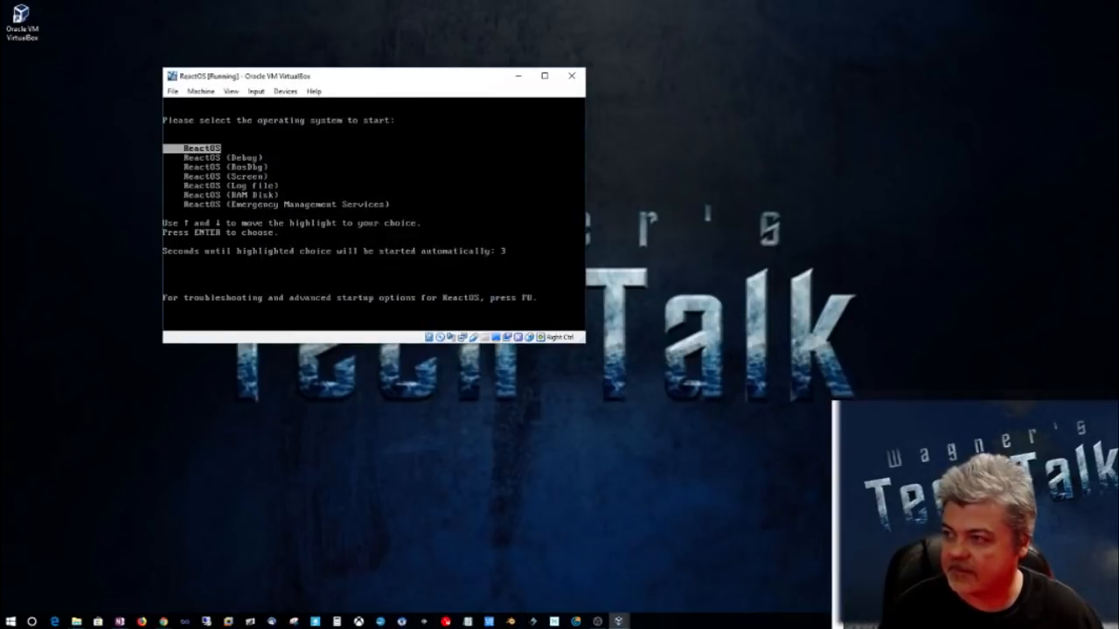
key("Return")
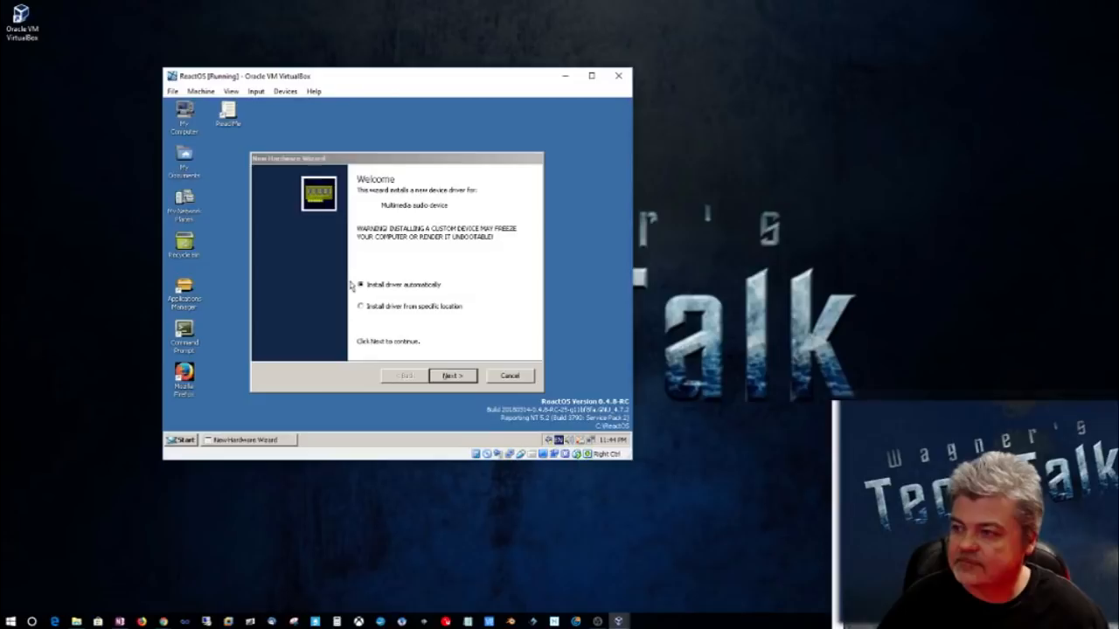
left_click(443, 374)
left_click(451, 377)
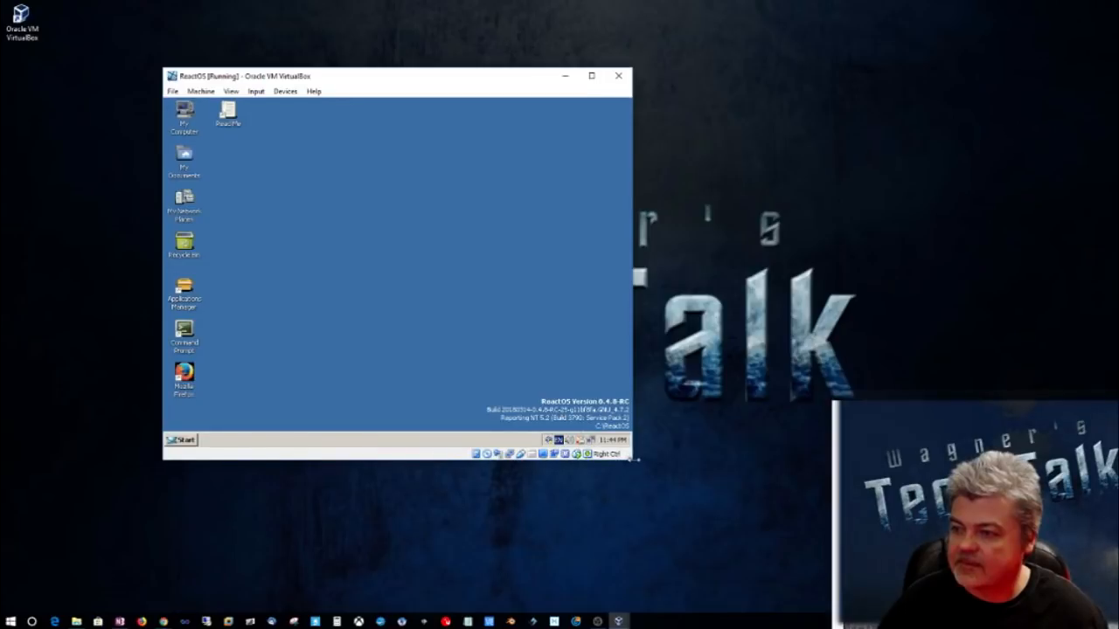
Step: Try resizing the virtual machine window, maximize it, and switch it to full-screen mode
left_click_drag(635, 463, 933, 556)
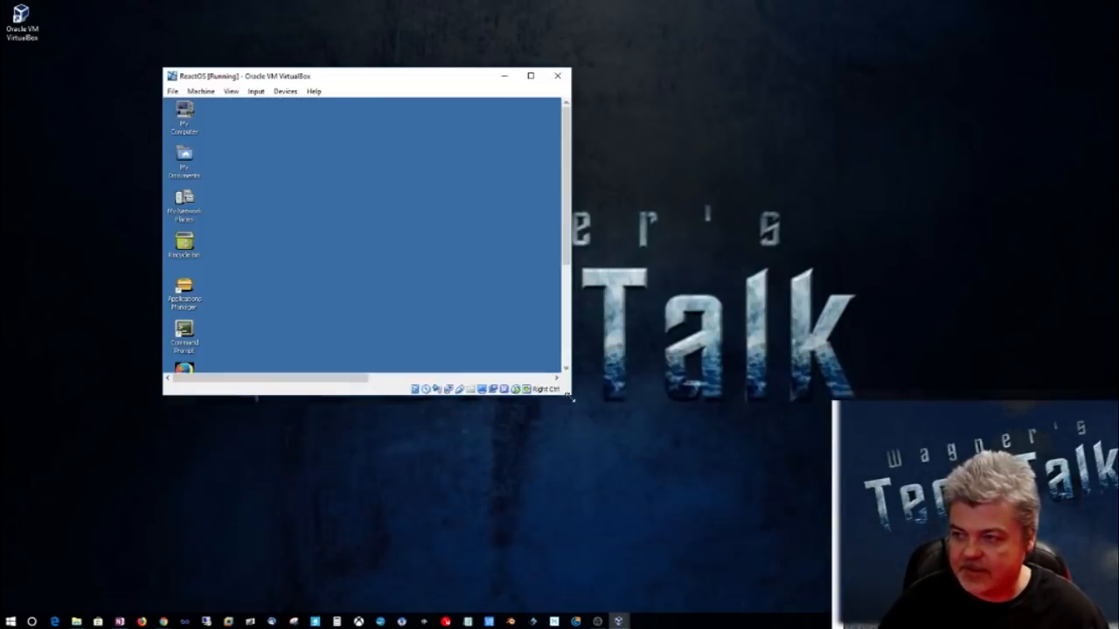
left_click(530, 76)
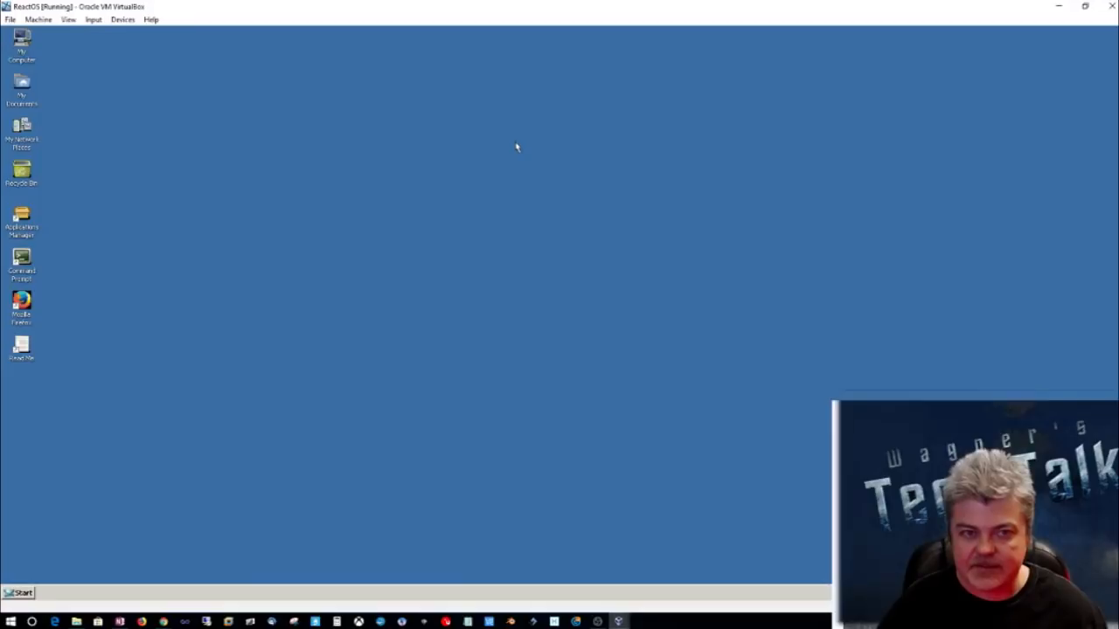
left_click(68, 19)
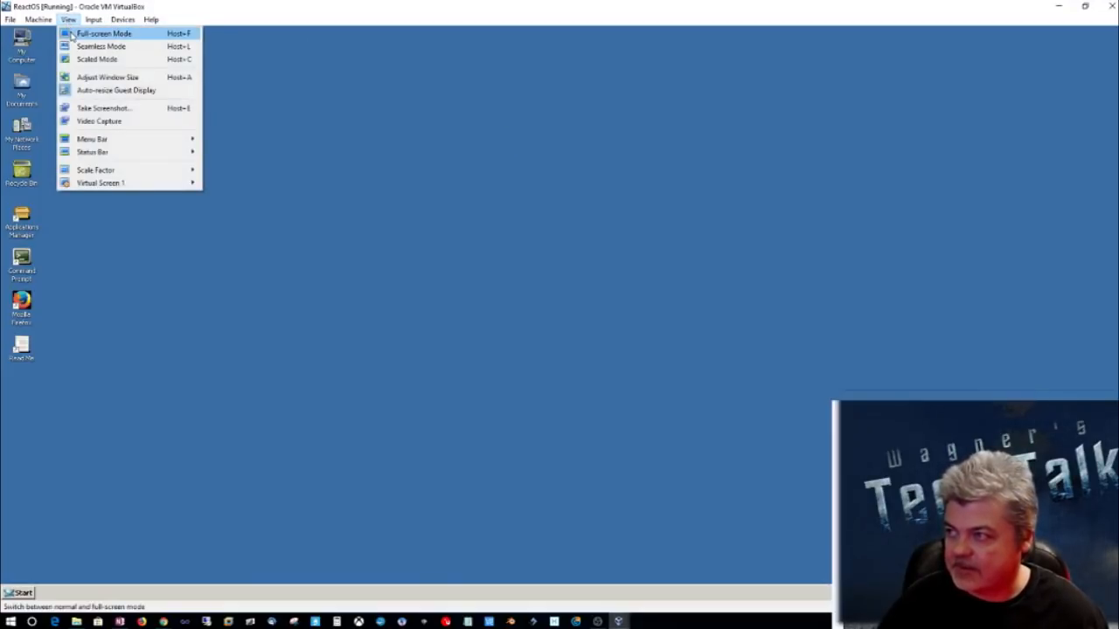
left_click(72, 35)
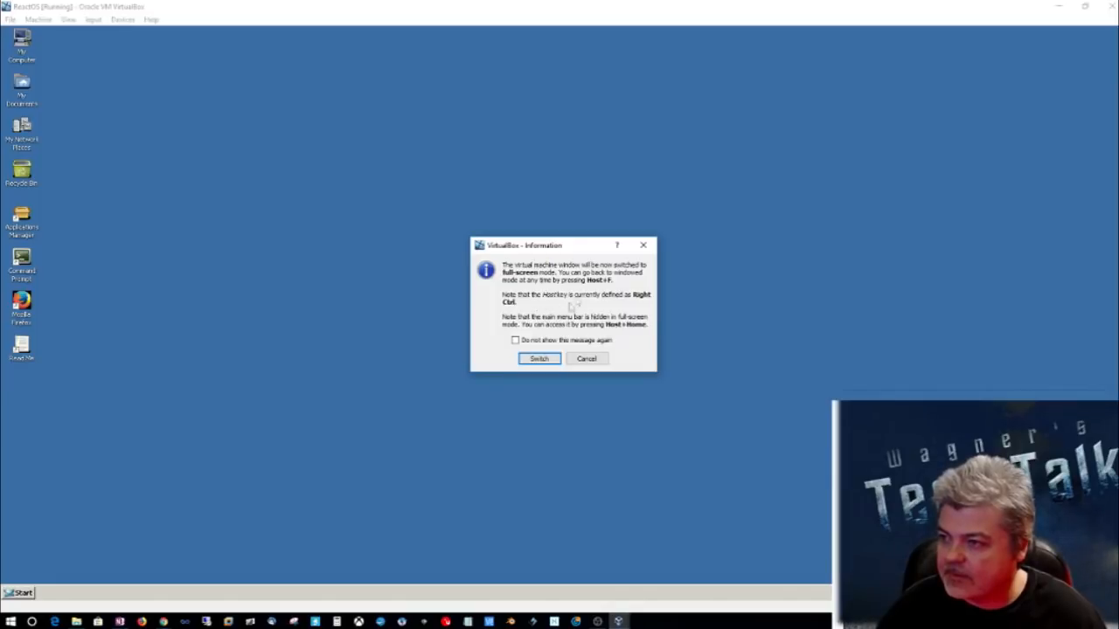
left_click(544, 358)
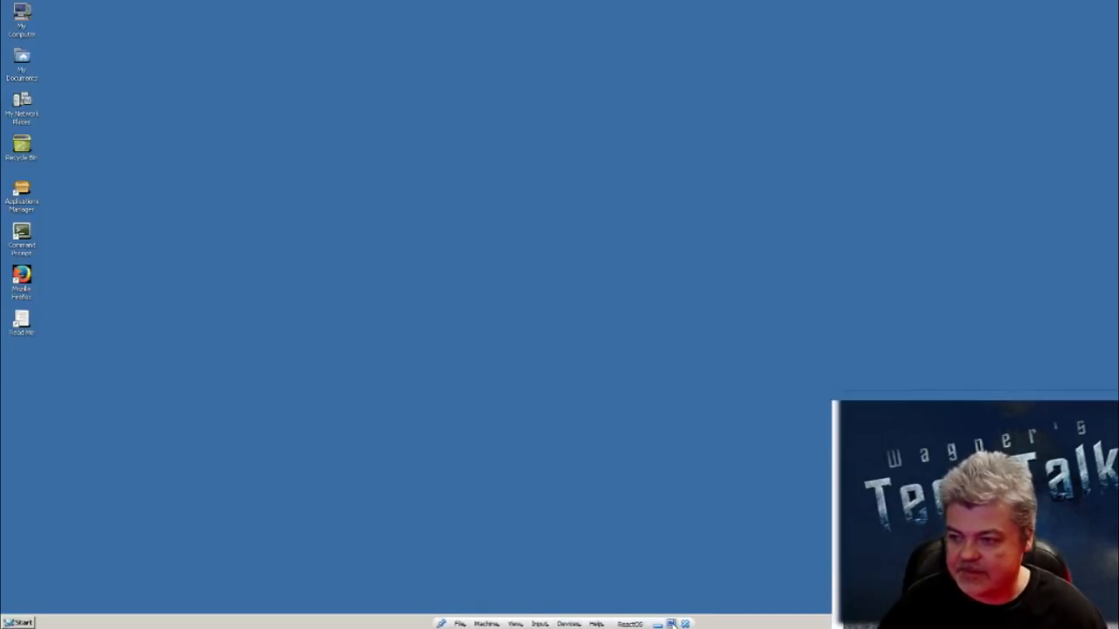
Step: Return the virtual machine to windowed mode and switch it back to full screen
left_click(670, 624)
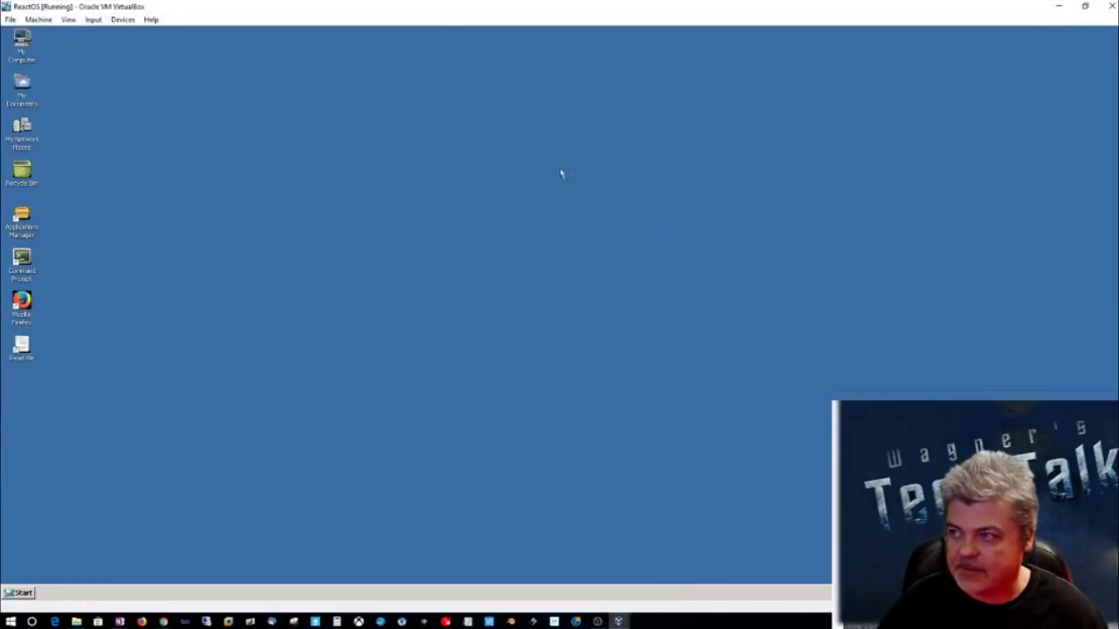
left_click(67, 19)
left_click(77, 31)
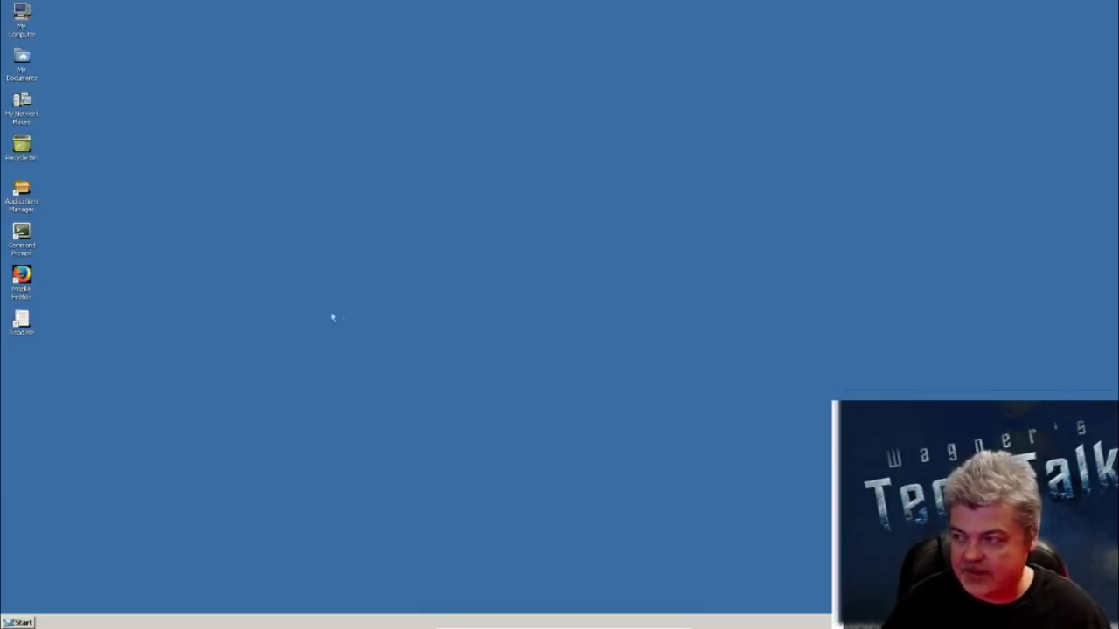
left_click(22, 276)
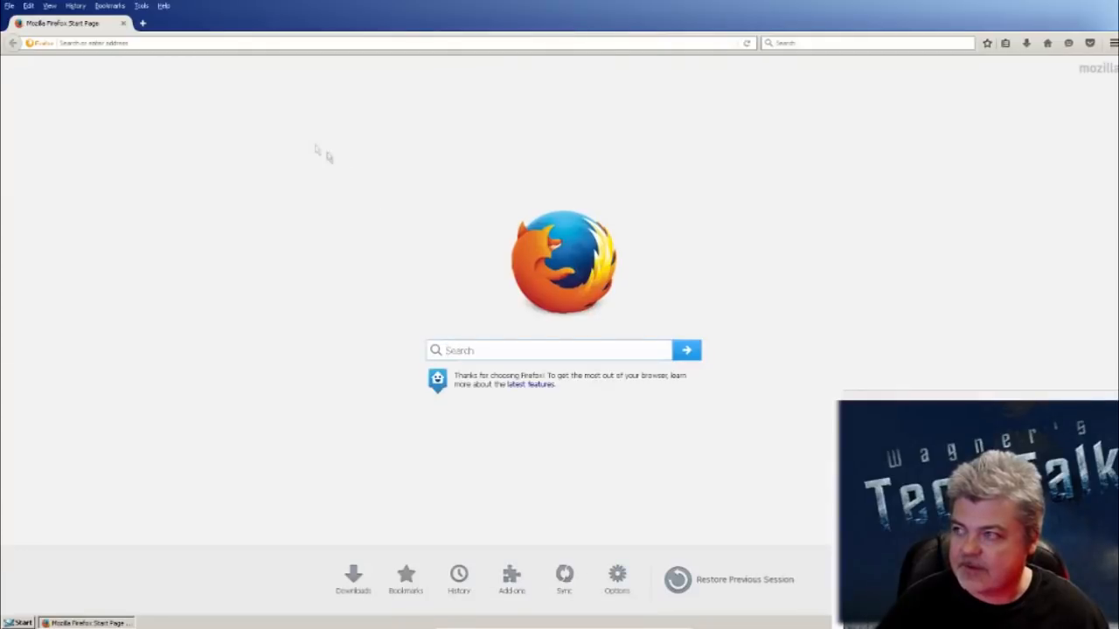
left_click(215, 43)
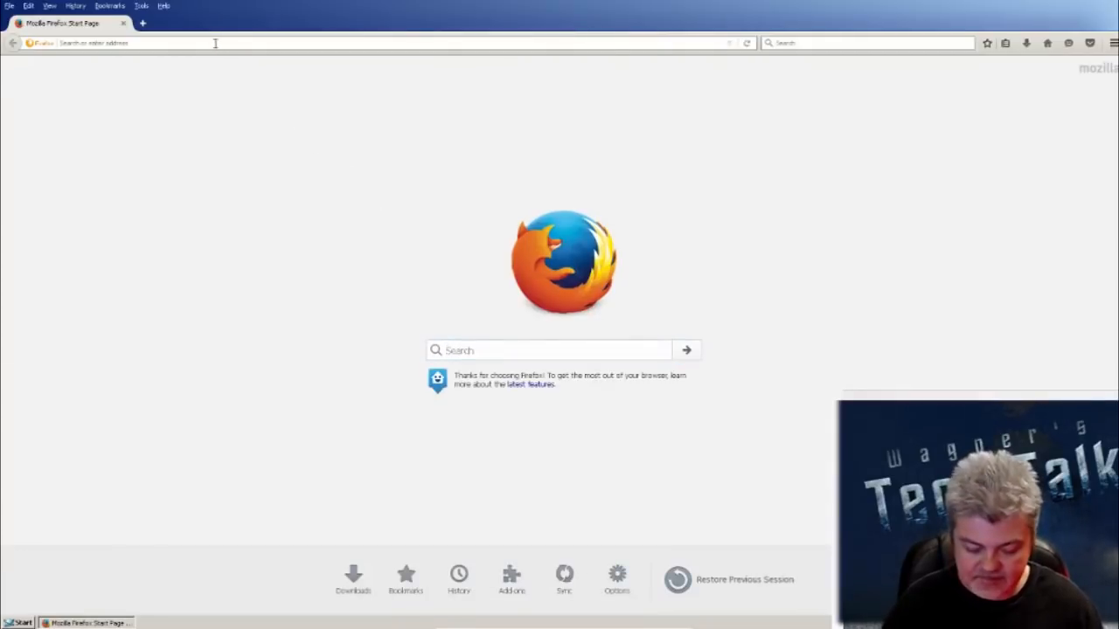
type("www.")
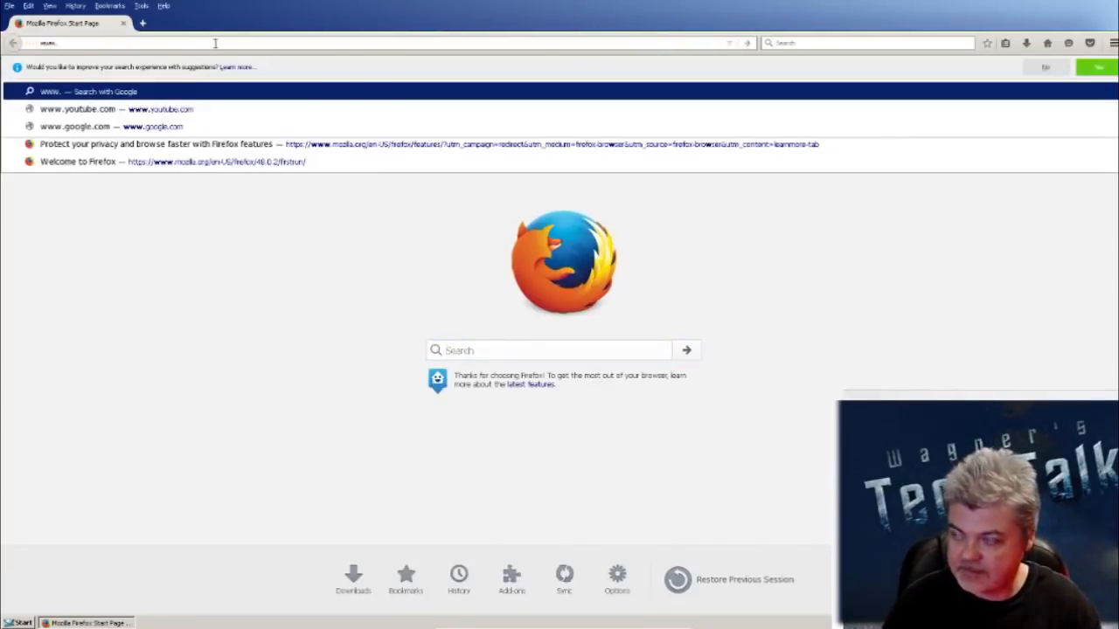
type("fac")
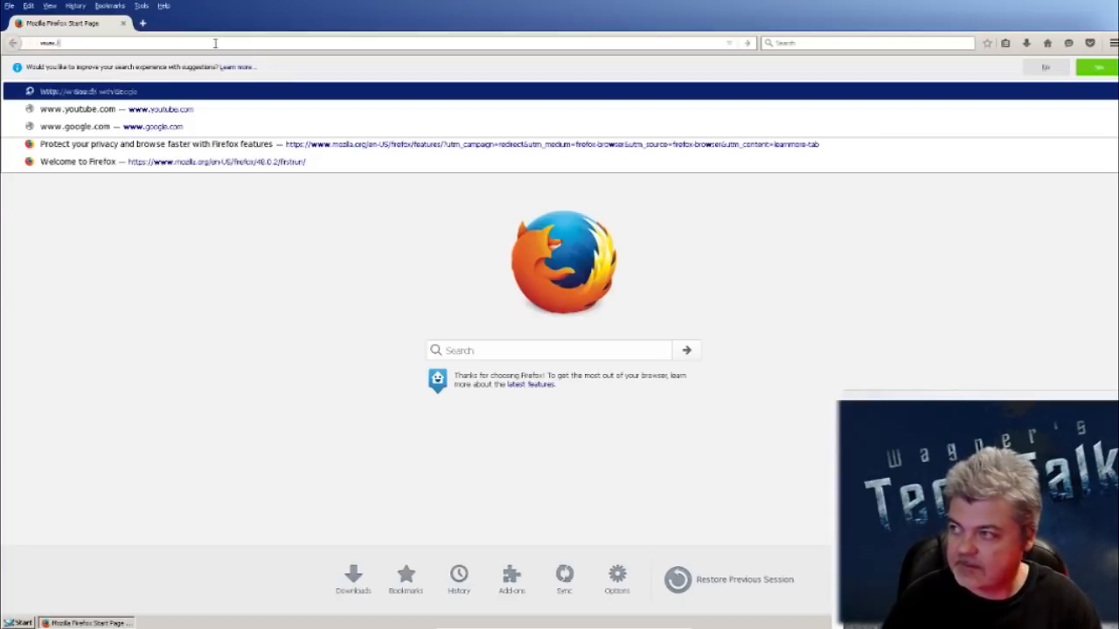
key("BackSpace")
key("BackSpace")
key("BackSpace")
type("facebook.com")
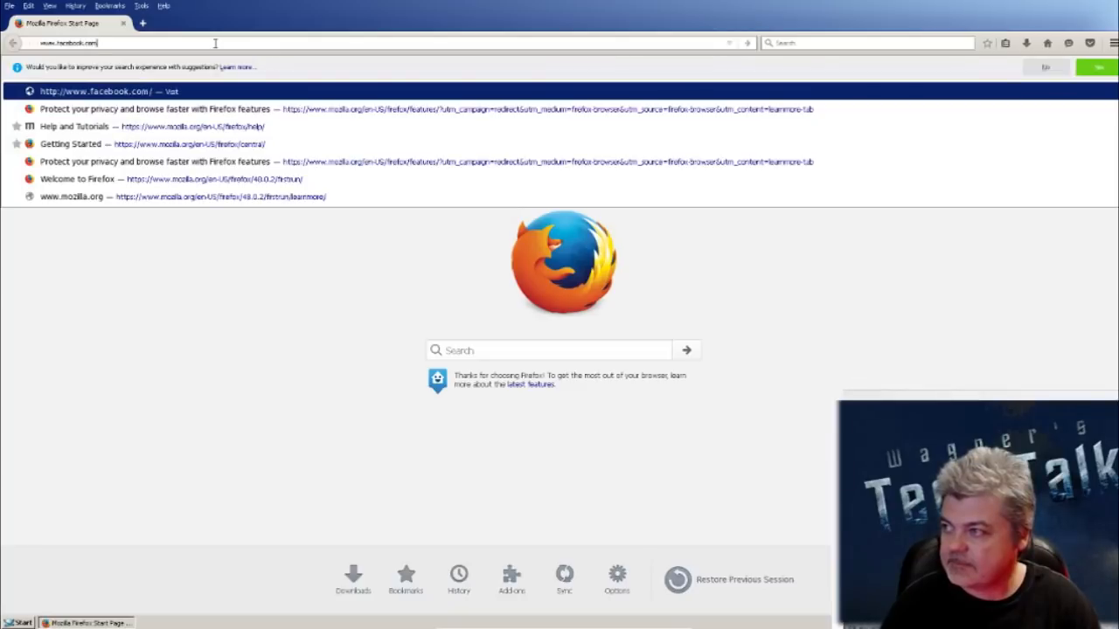
key("Return")
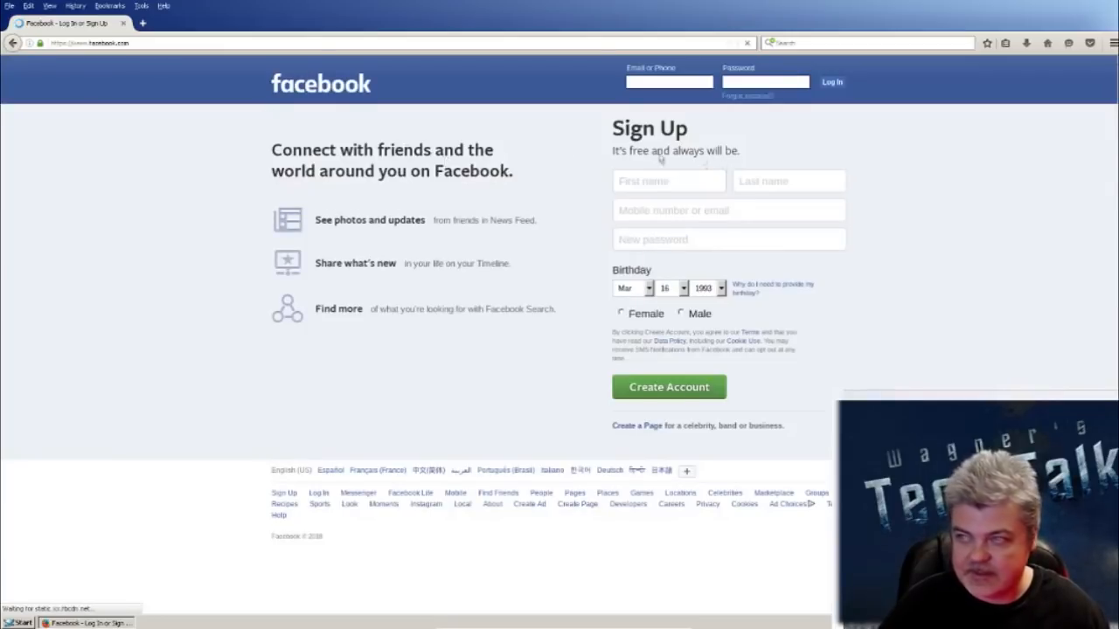
left_click(125, 24)
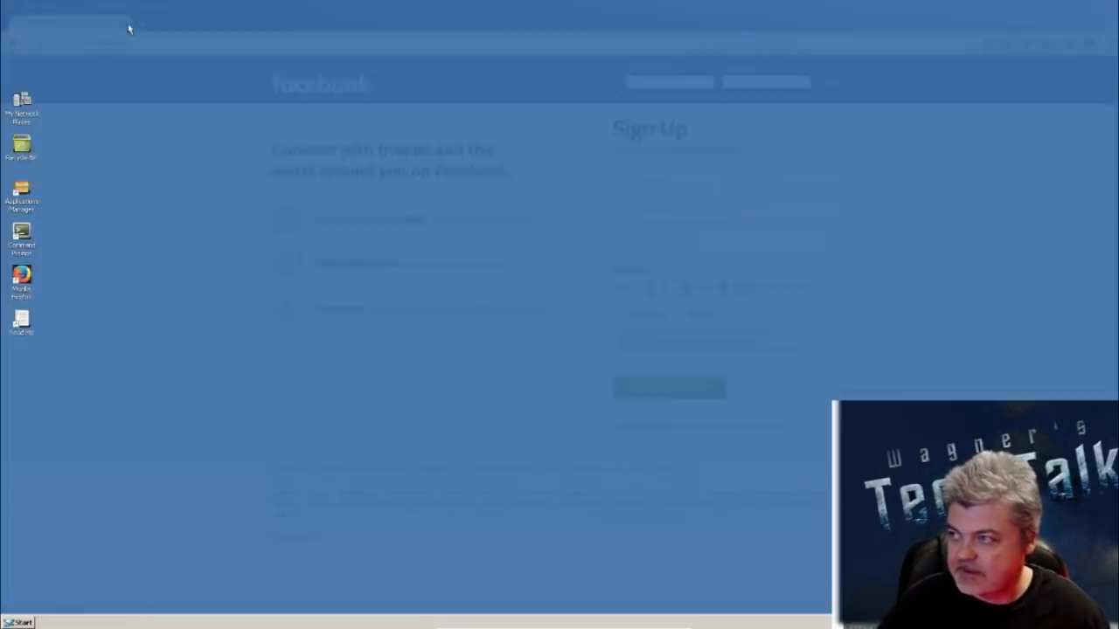